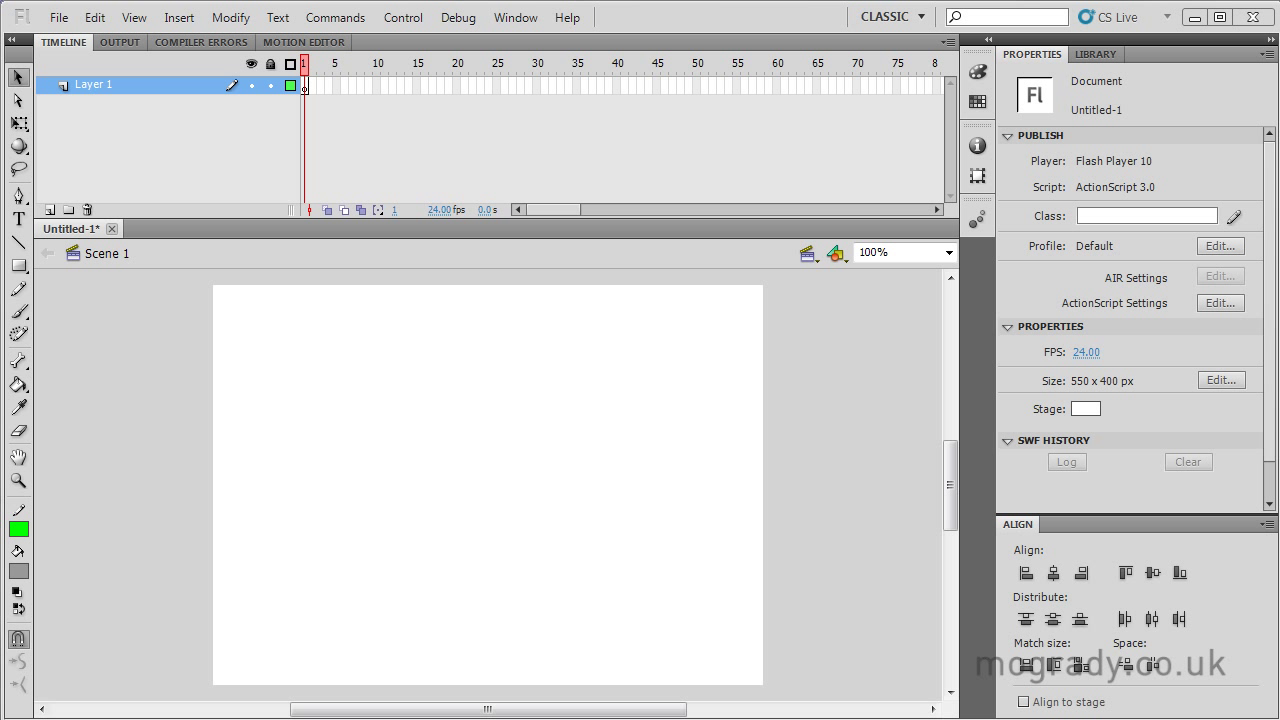
Show the Library and preview the 'button base' symbol, a grey rounded rectangle
left_click(1092, 55)
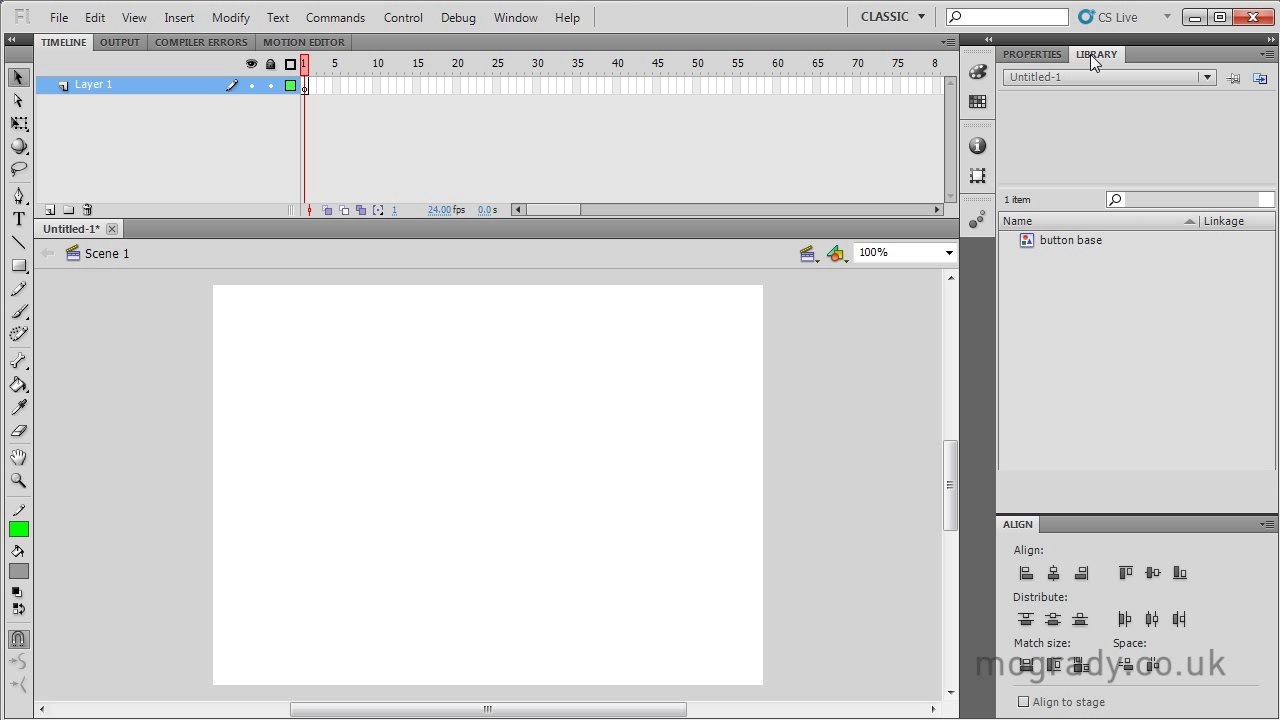
left_click(1028, 240)
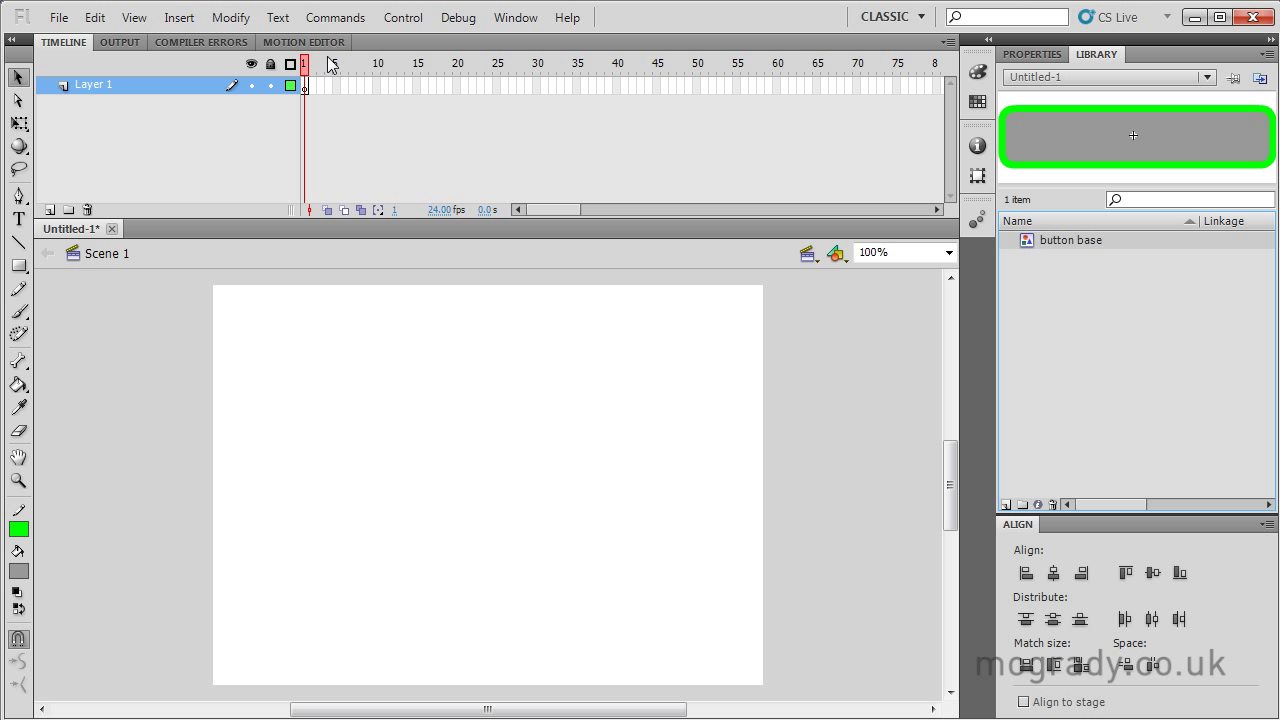
Create a new Movie Clip symbol named 'clip1' via Insert > New Symbol
left_click(178, 18)
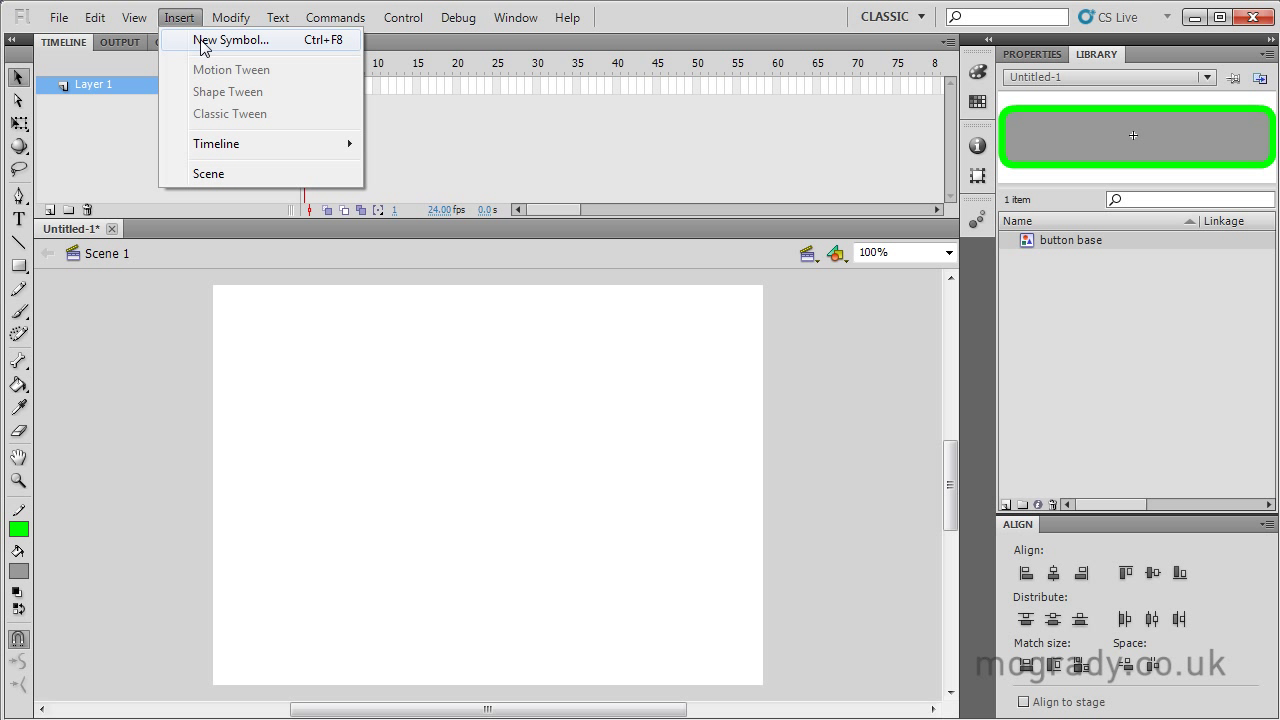
left_click(200, 39)
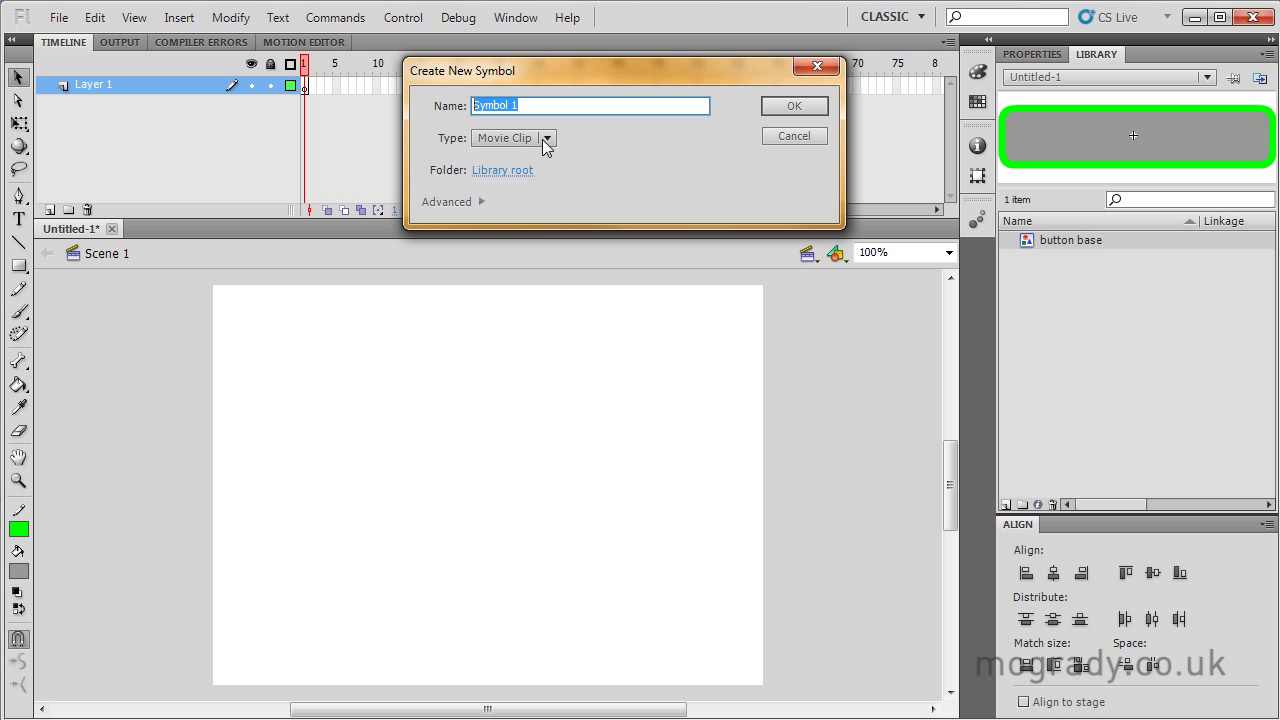
type("clip1")
left_click(547, 138)
left_click(533, 170)
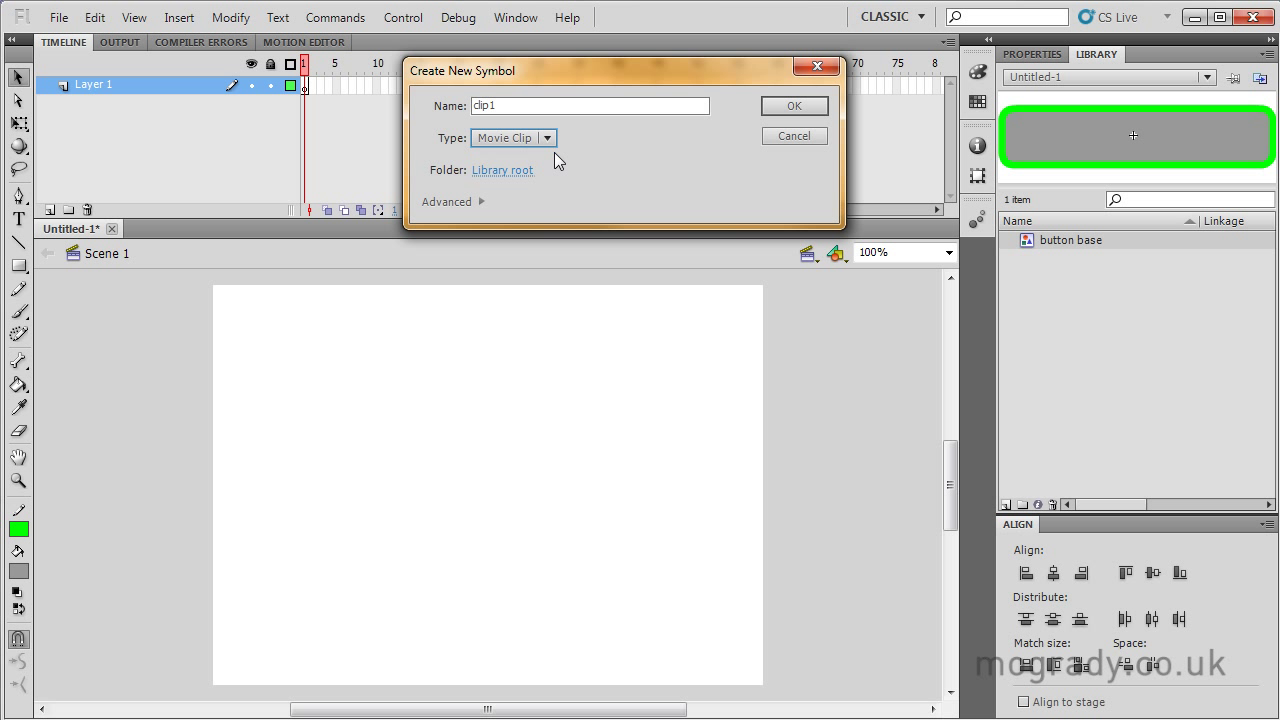
left_click(787, 112)
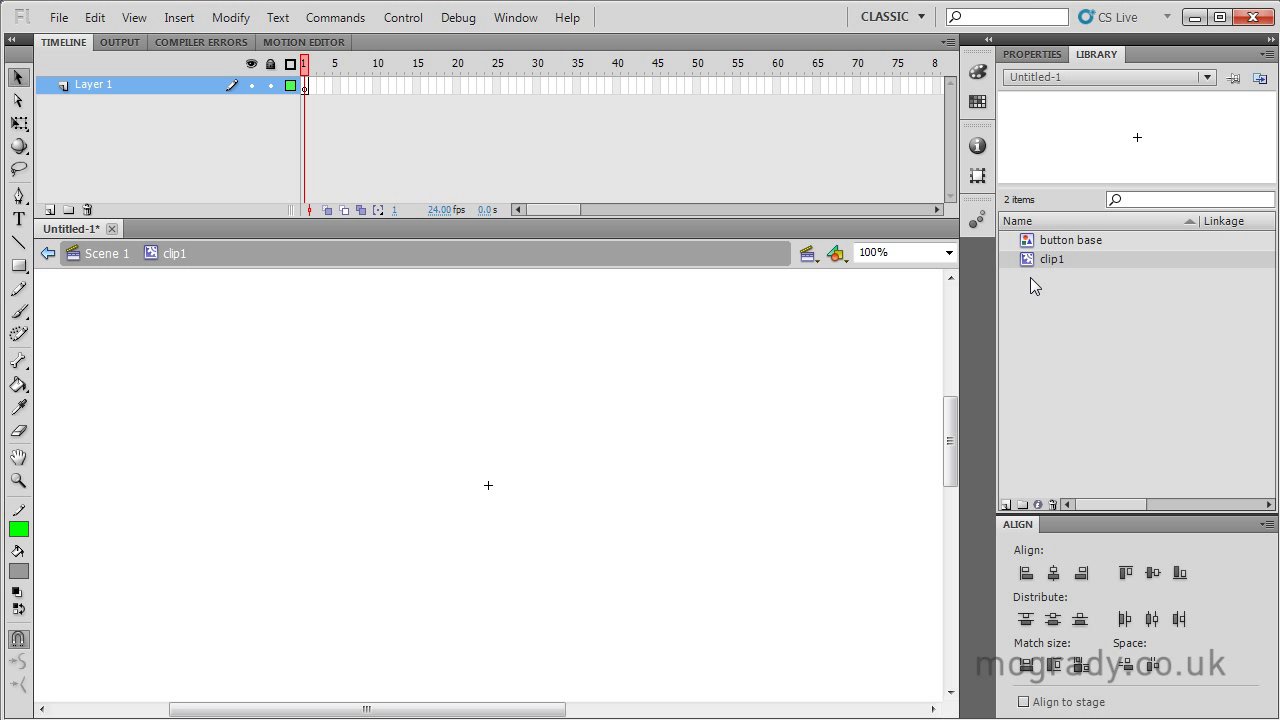
Rename clip1's layer to 'background' and place a button base instance on it
left_click_drag(1026, 260, 557, 492)
left_click_drag(457, 468, 200, 338)
double_click(89, 87)
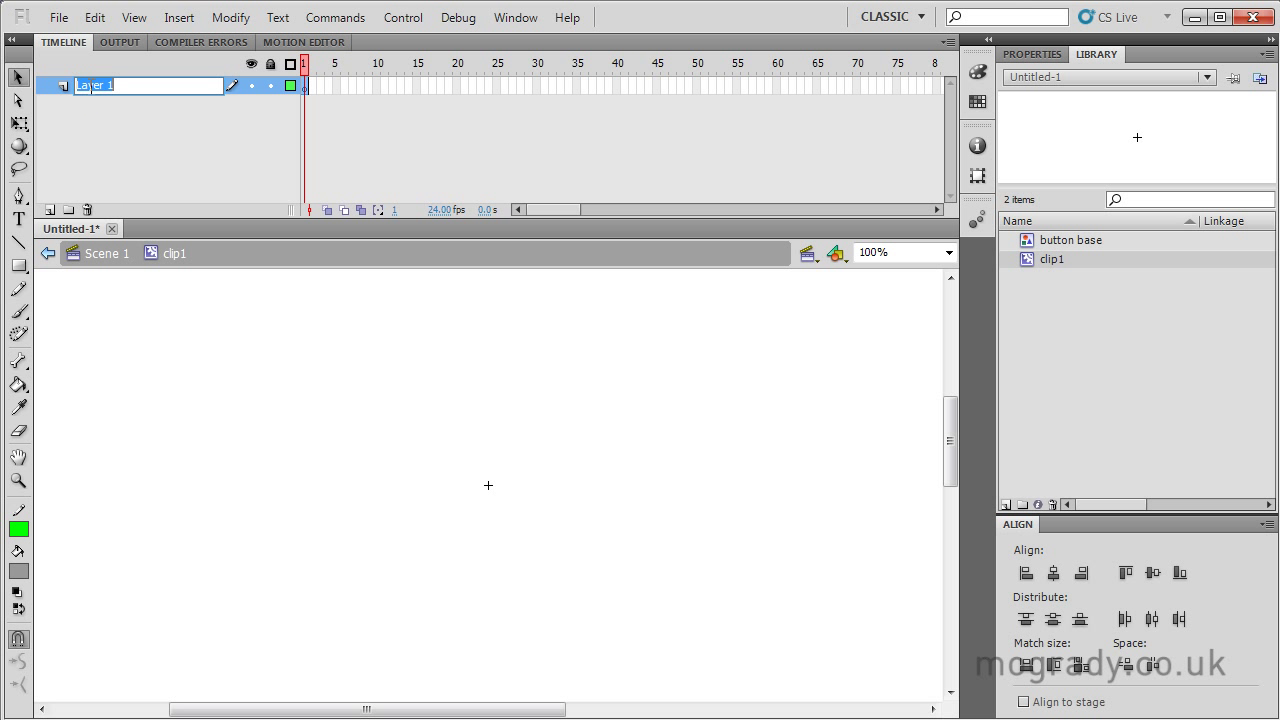
type("background")
key("Return")
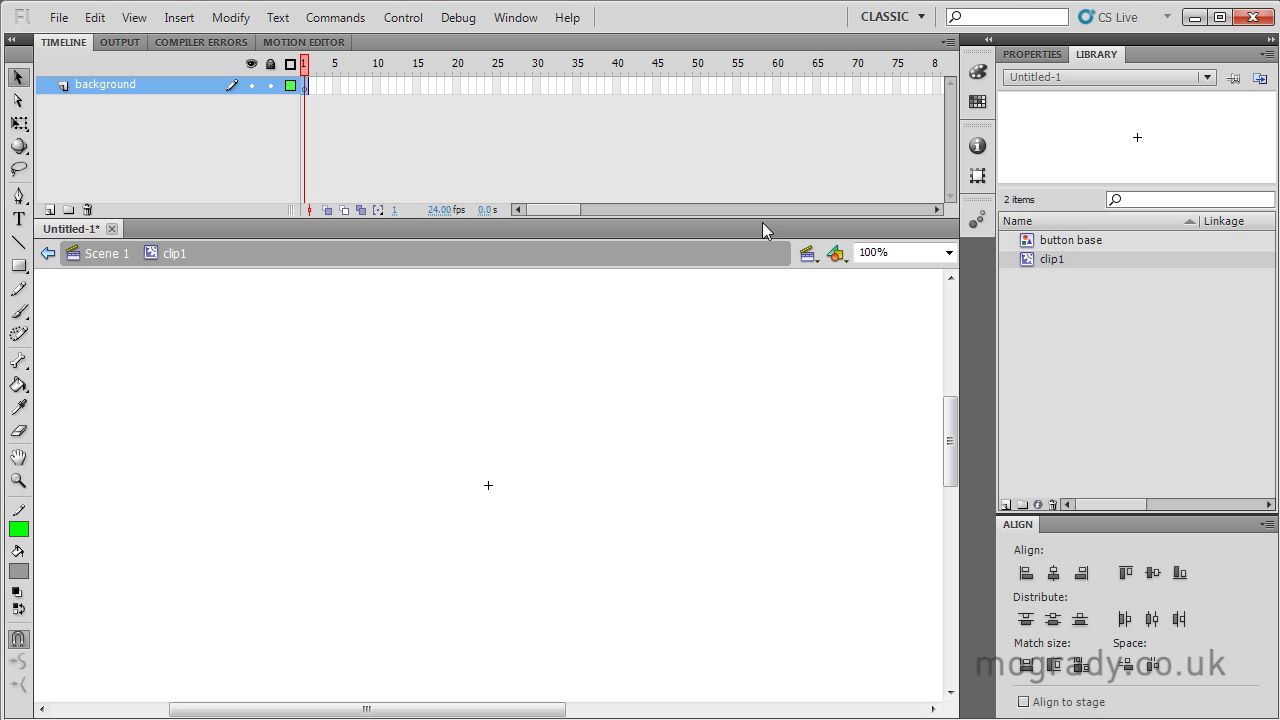
left_click_drag(1034, 244, 491, 488)
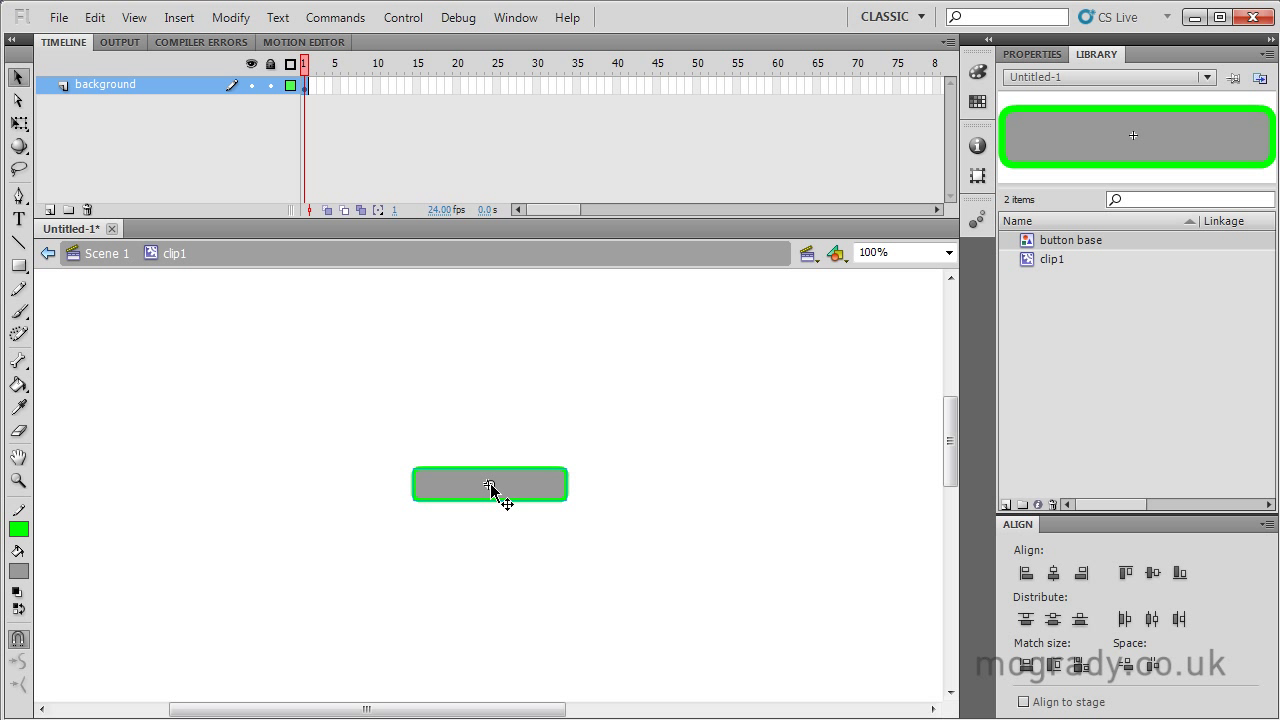
Back in Scene 1, place a button base instance with a clip1 instance to its right
left_click(116, 259)
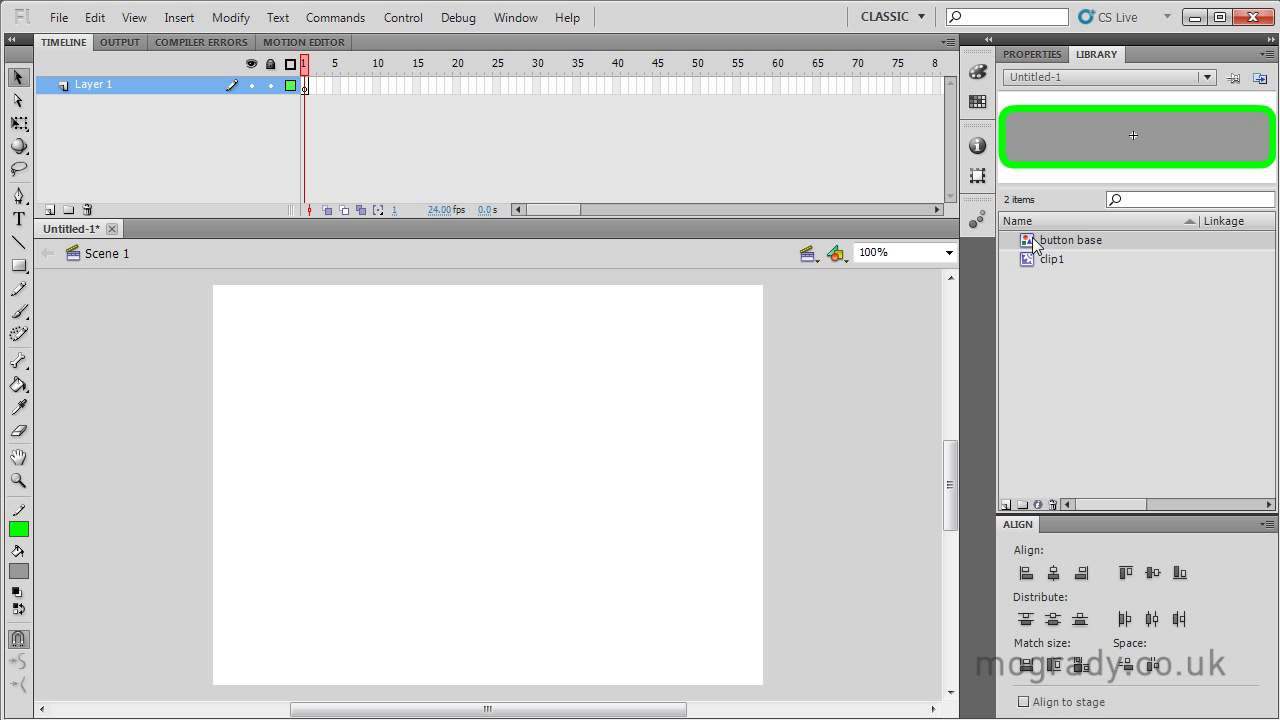
left_click_drag(1035, 243, 329, 431)
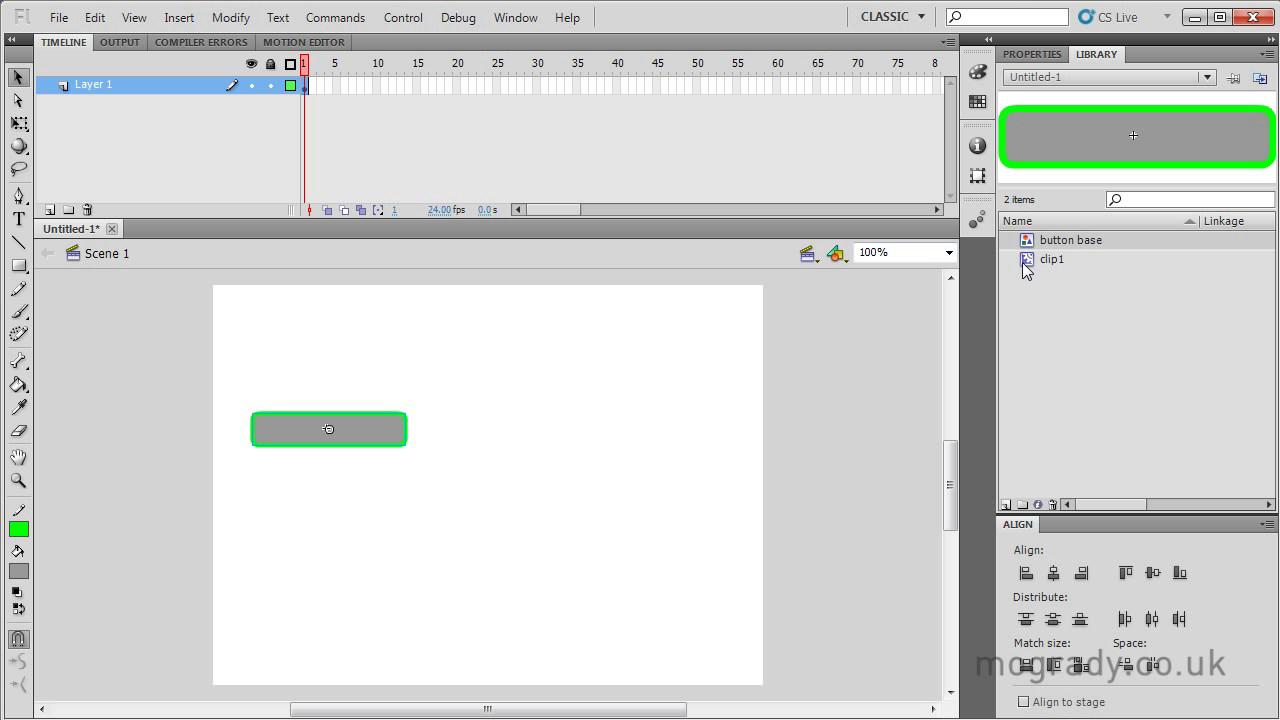
left_click_drag(1035, 262, 619, 436)
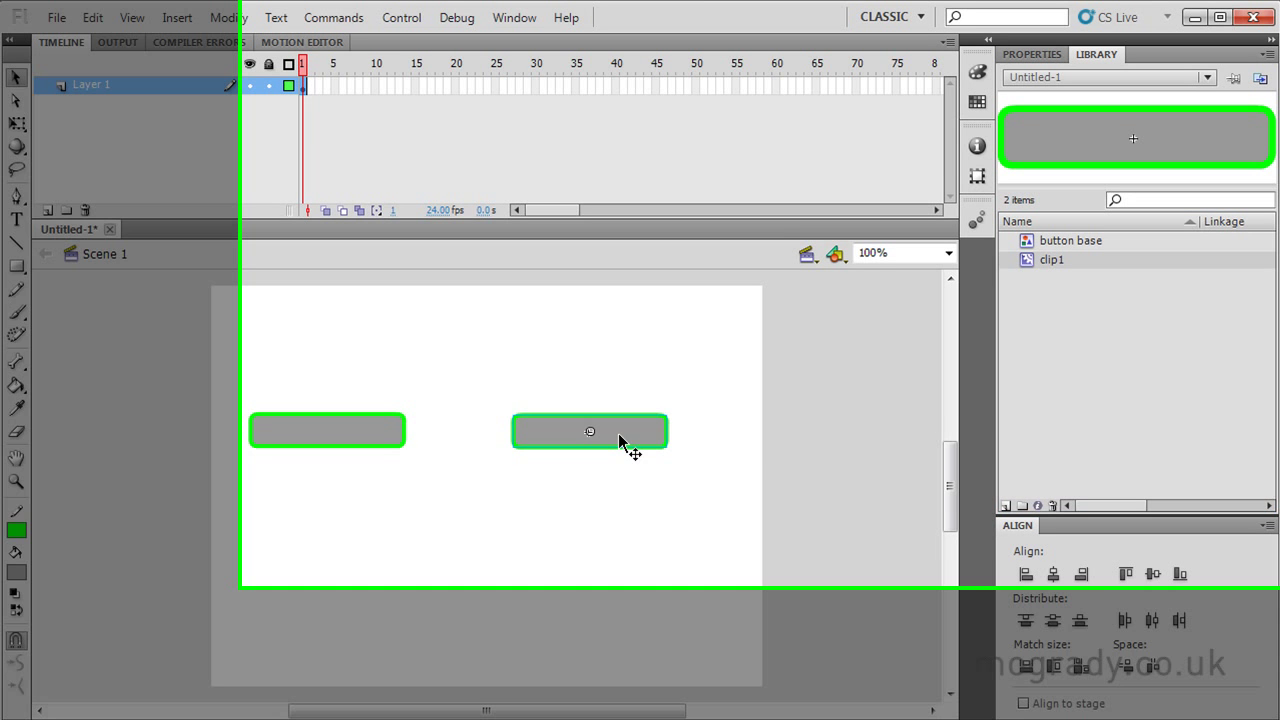
Give the left button base instance a purple Tint at 58% (R207, G61, B255)
left_click(1050, 56)
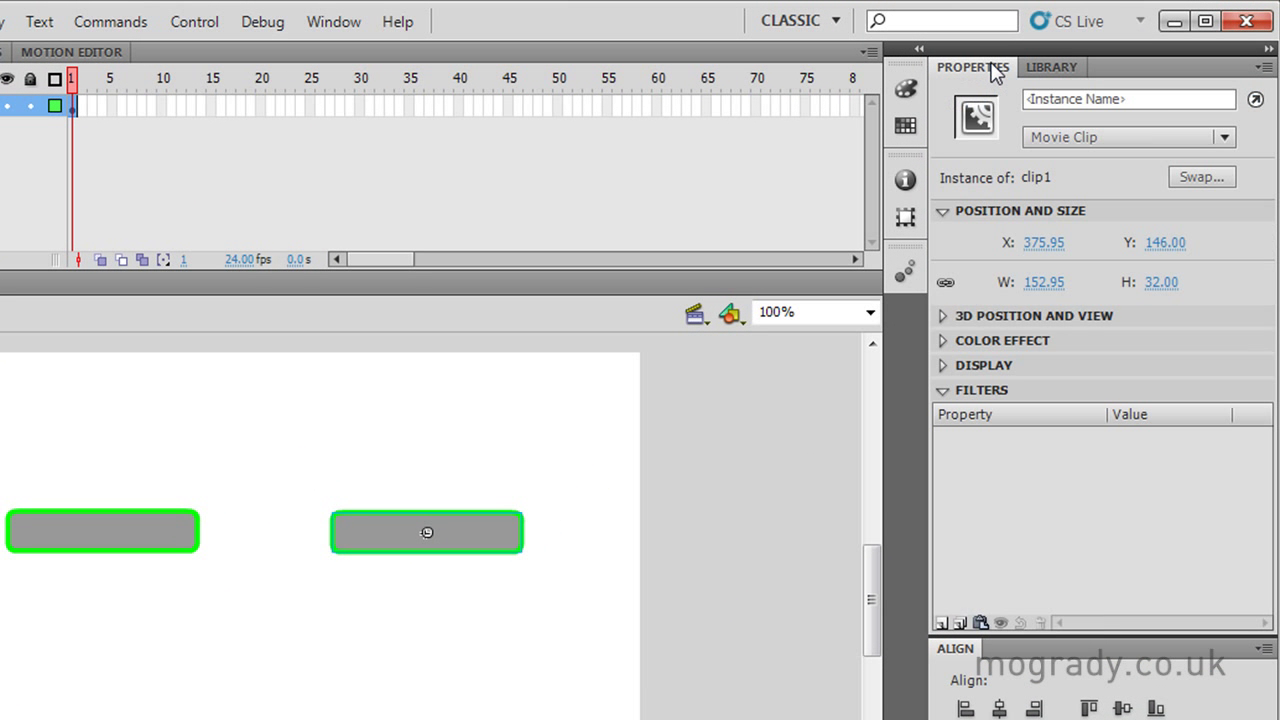
left_click(302, 413)
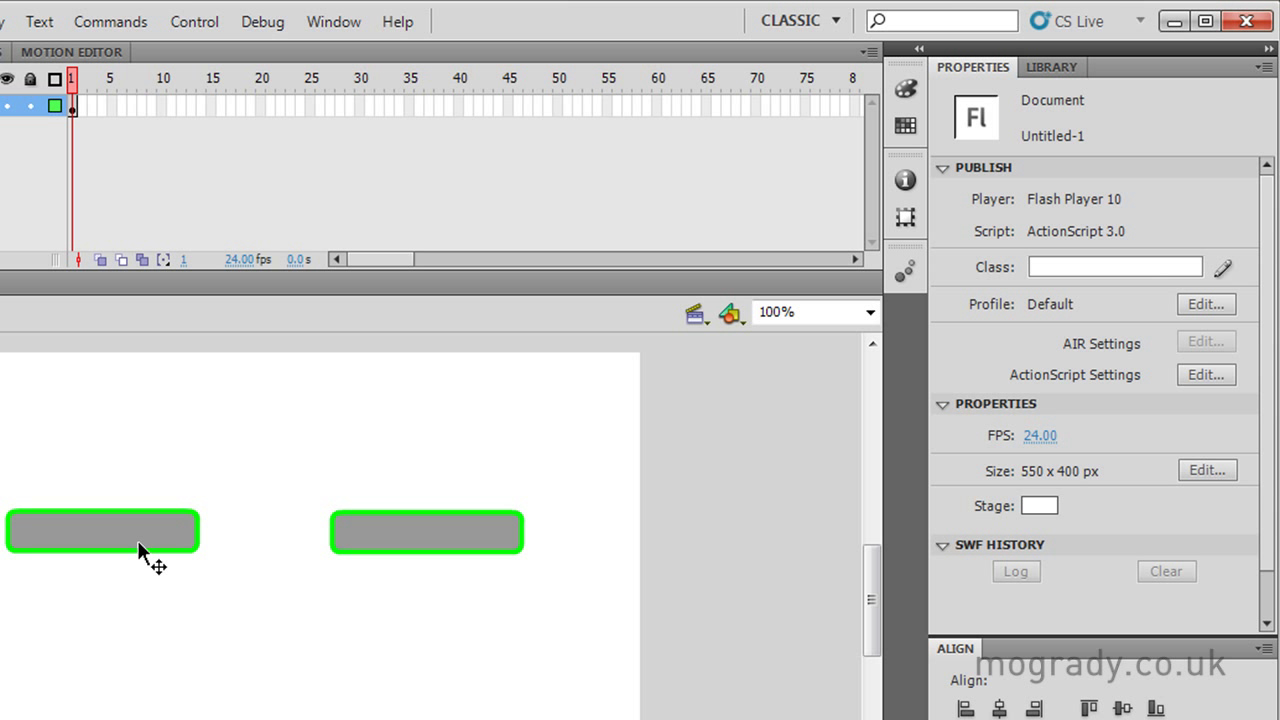
left_click(92, 530)
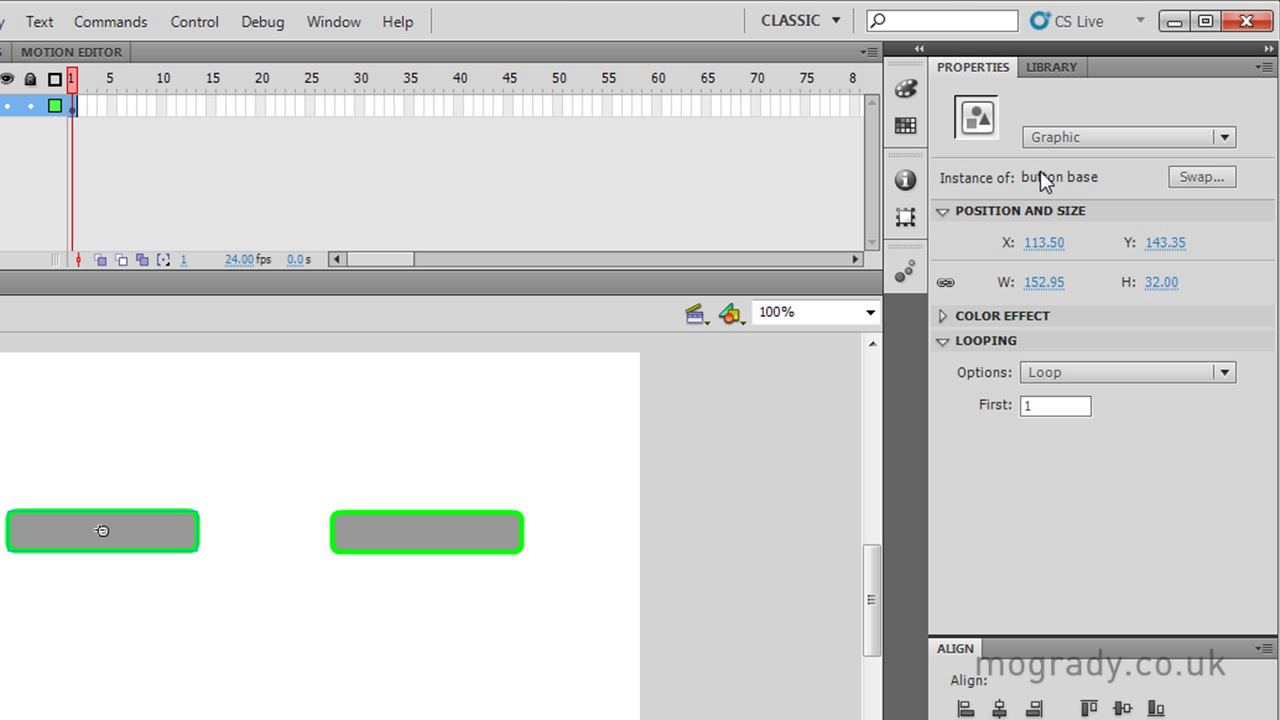
left_click(942, 316)
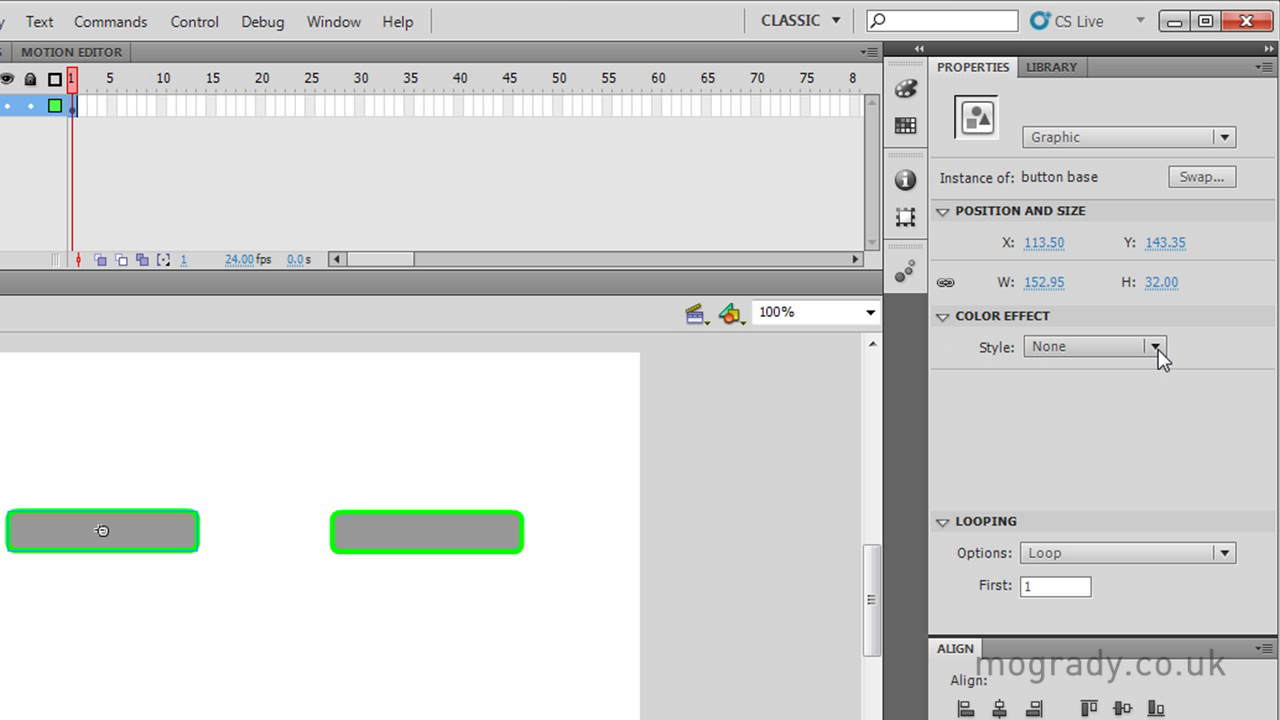
left_click(1156, 347)
left_click(1110, 430)
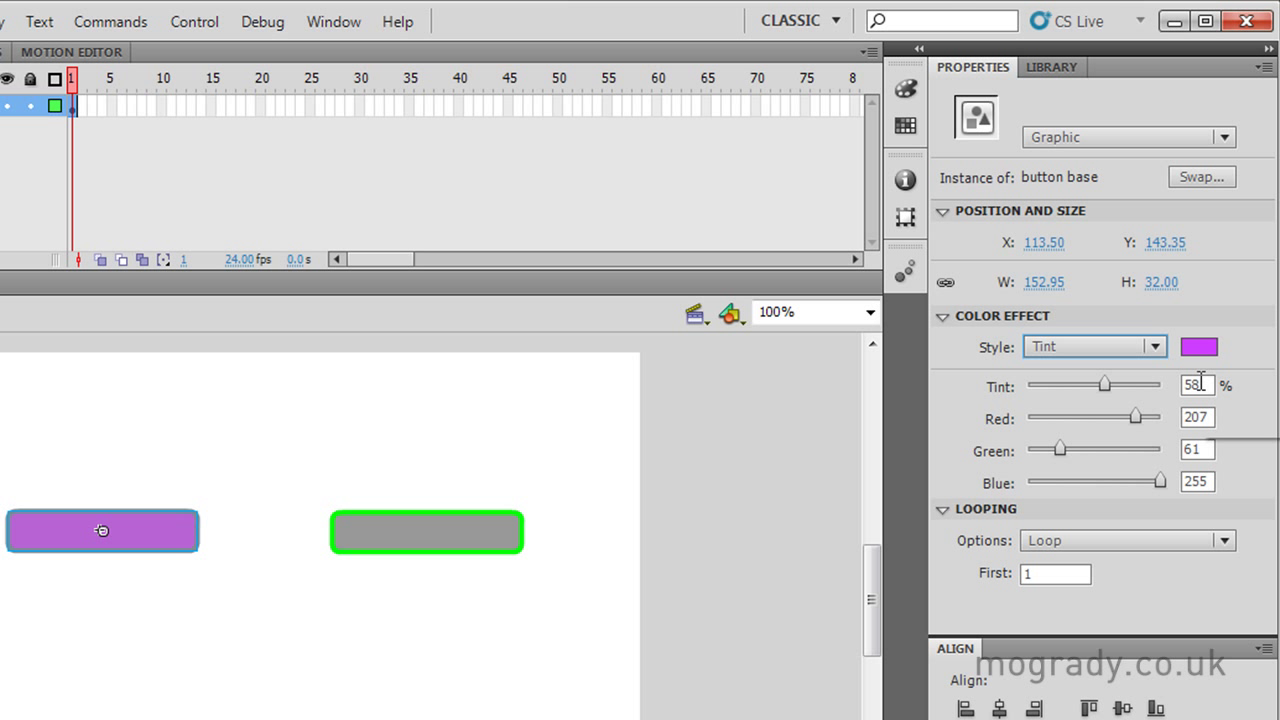
left_click(943, 508)
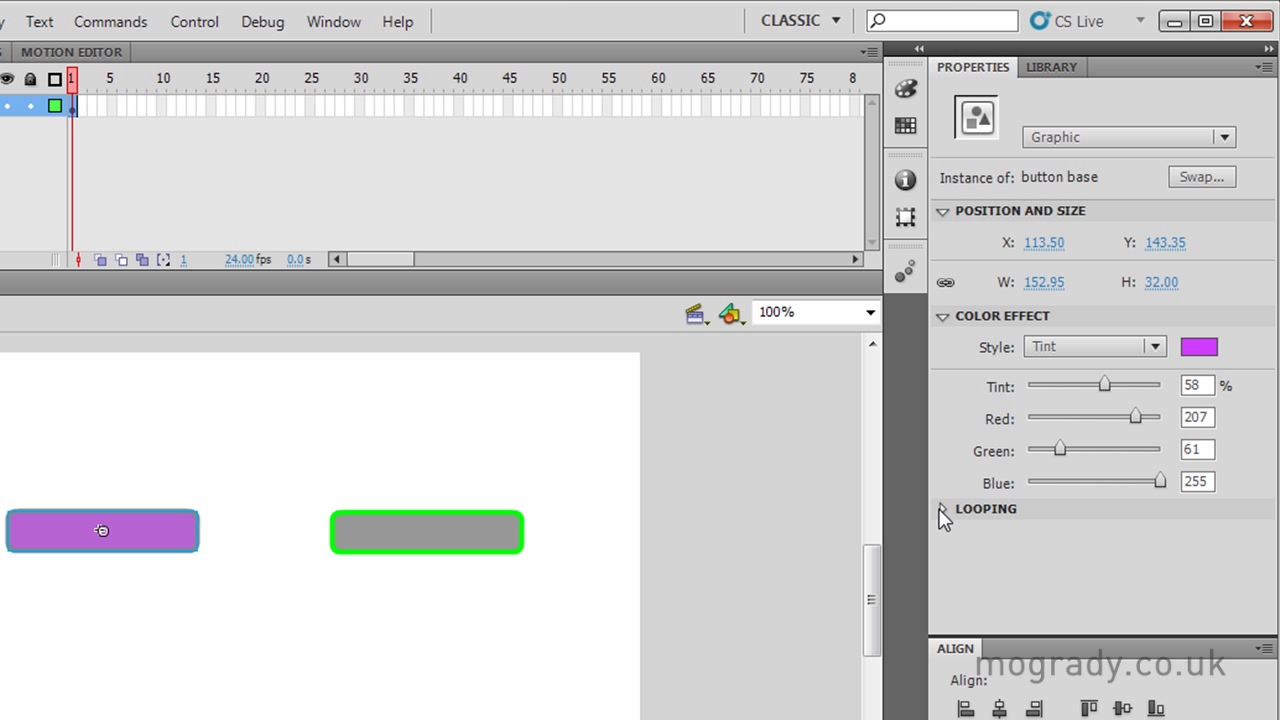
Apply the same purple 58% Tint to the clip1 instance on the right
left_click(415, 533)
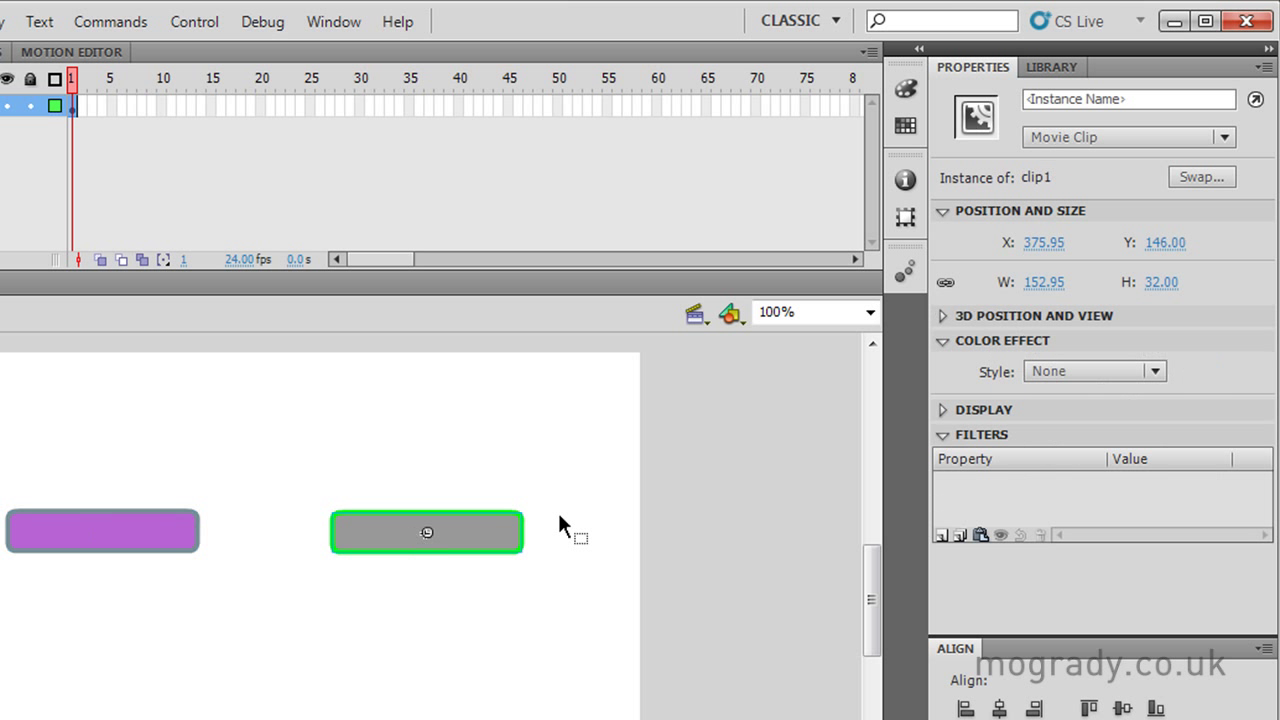
left_click(1030, 99)
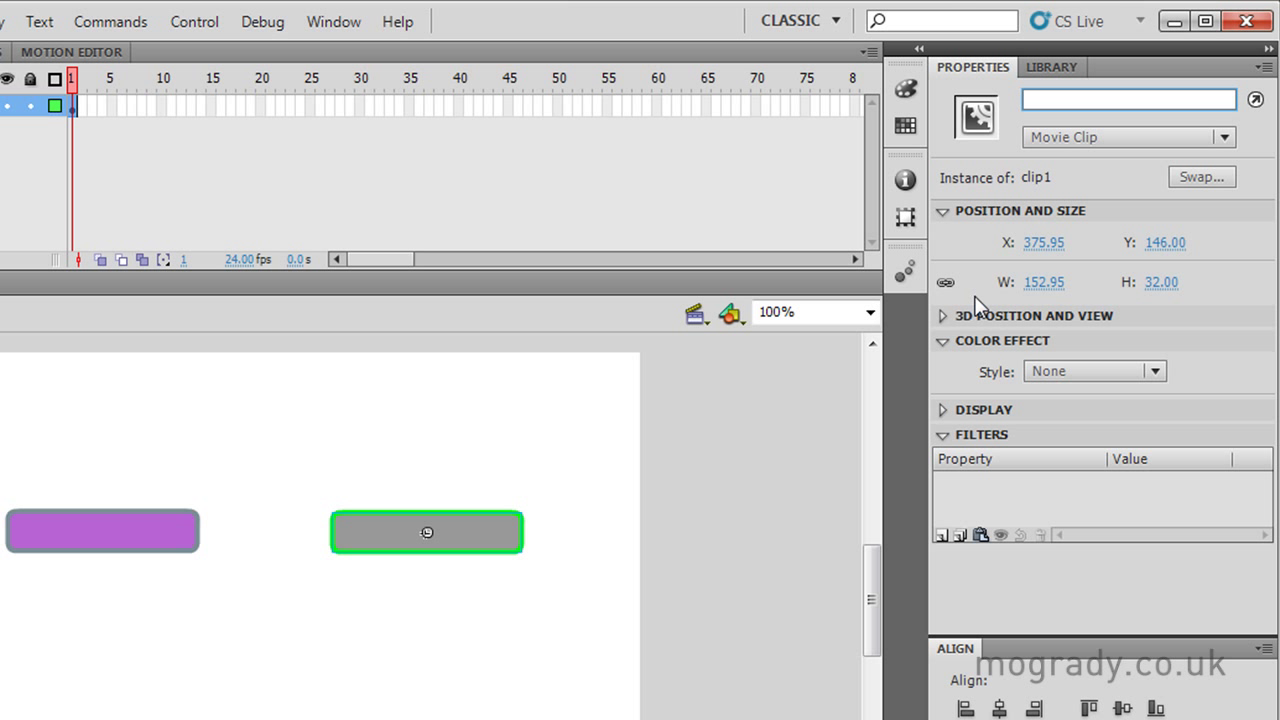
left_click(942, 318)
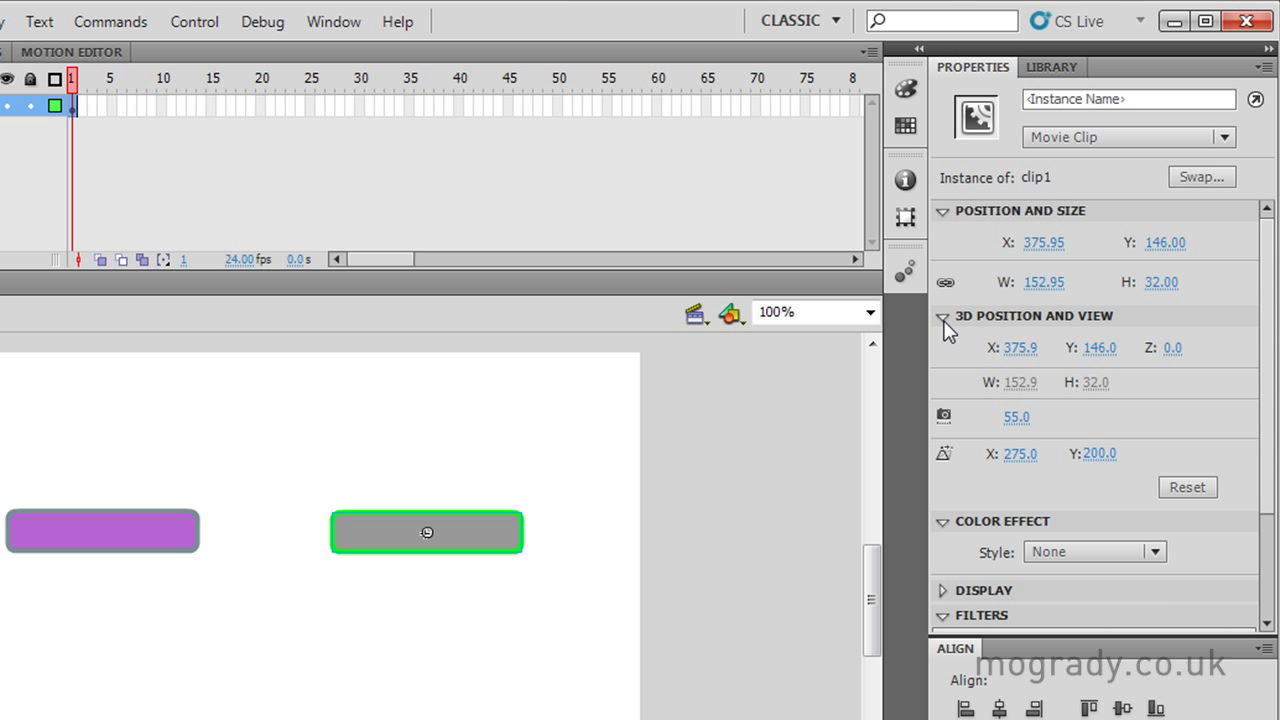
left_click(943, 318)
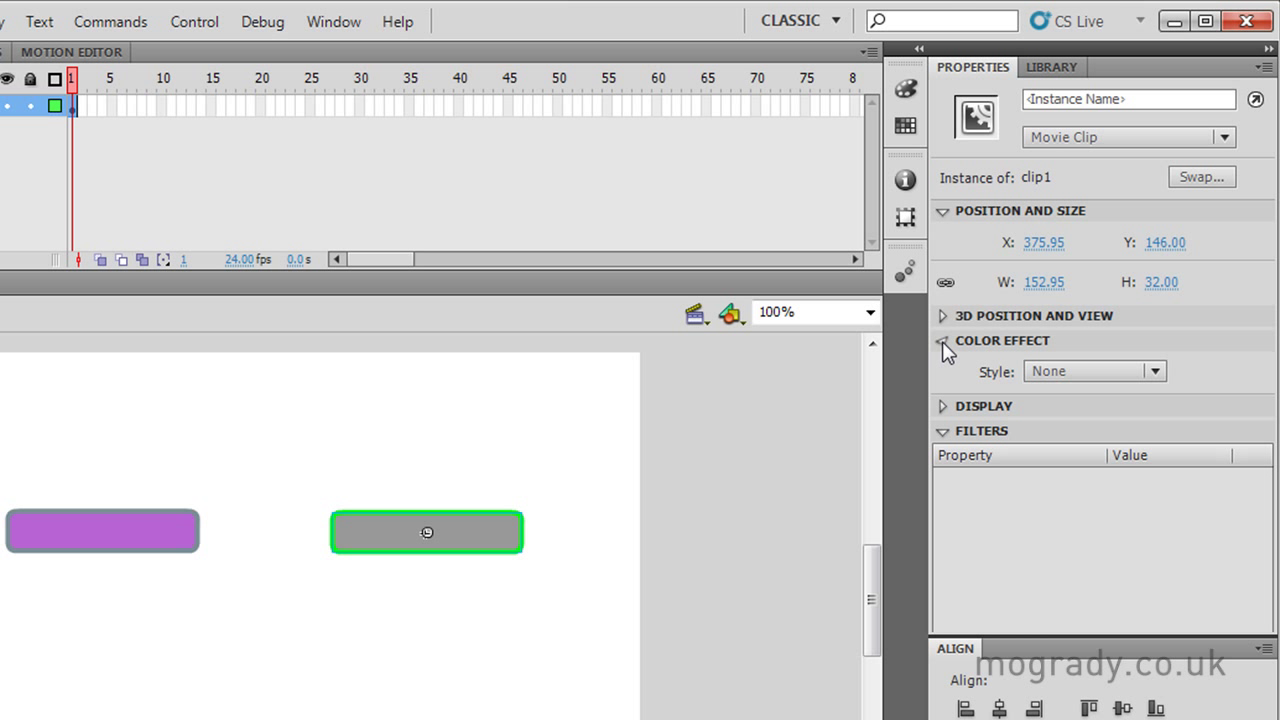
left_click(943, 342)
left_click(943, 342)
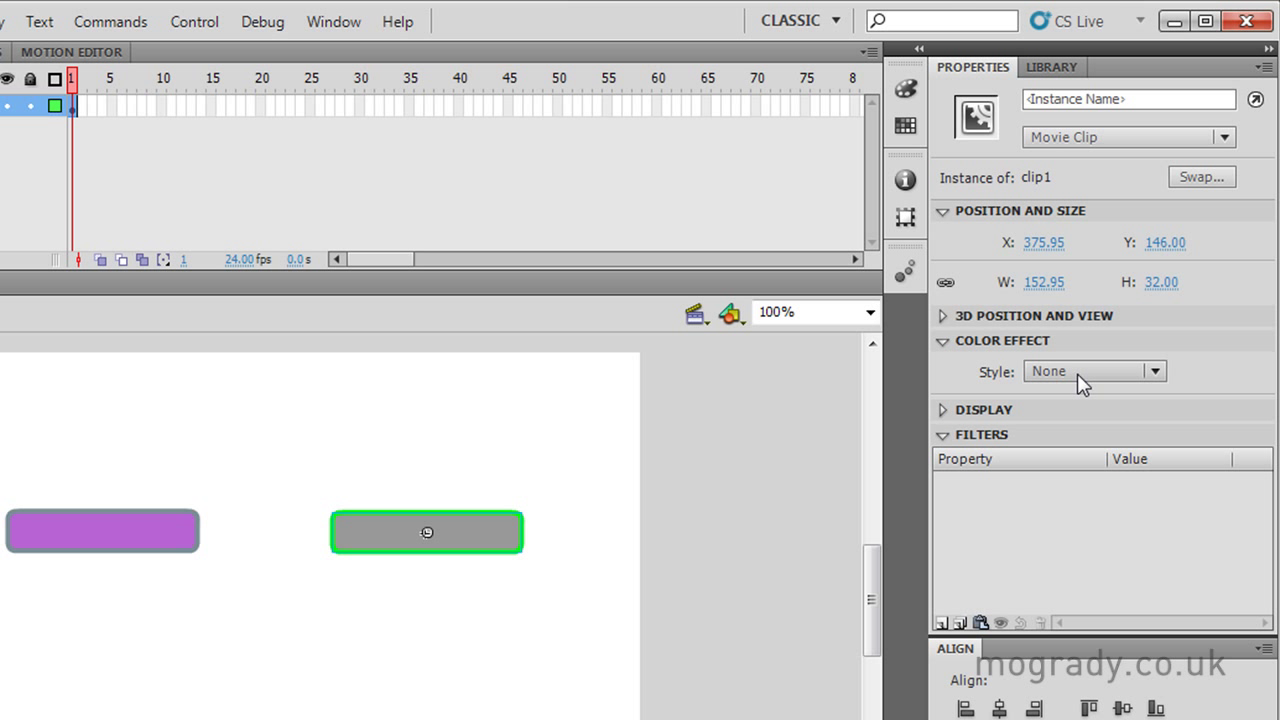
left_click(1155, 372)
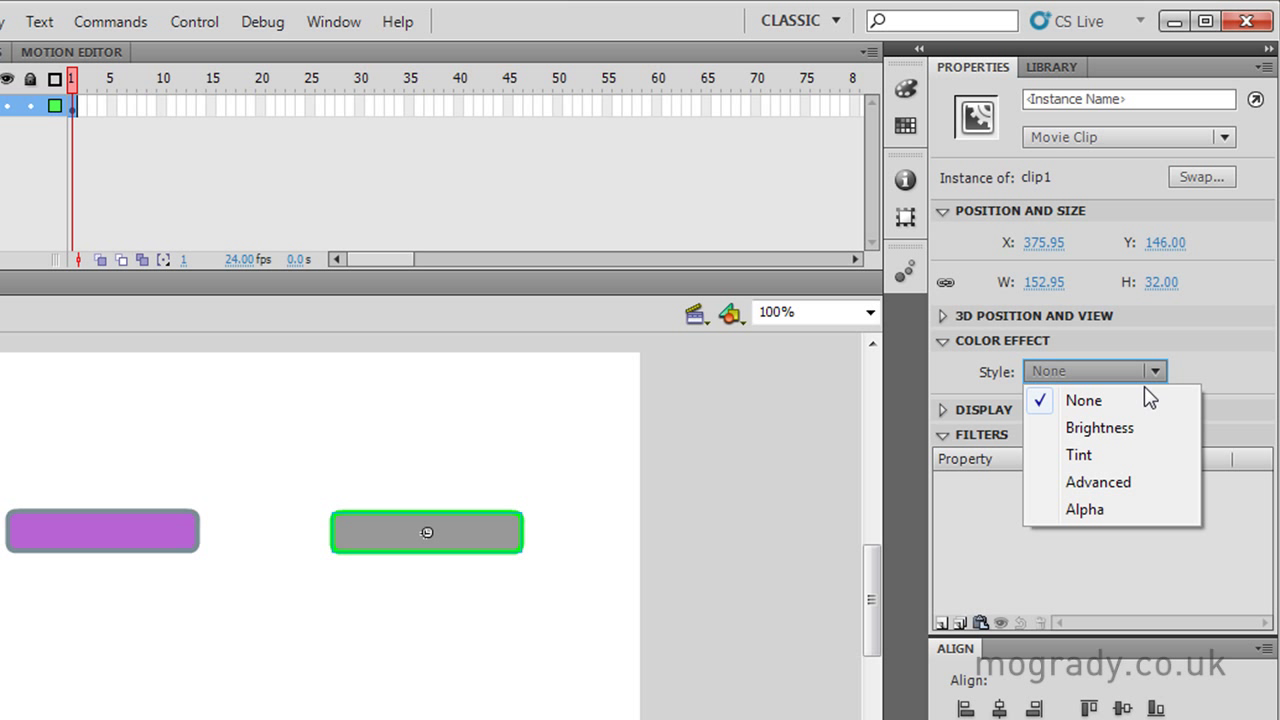
left_click(1090, 460)
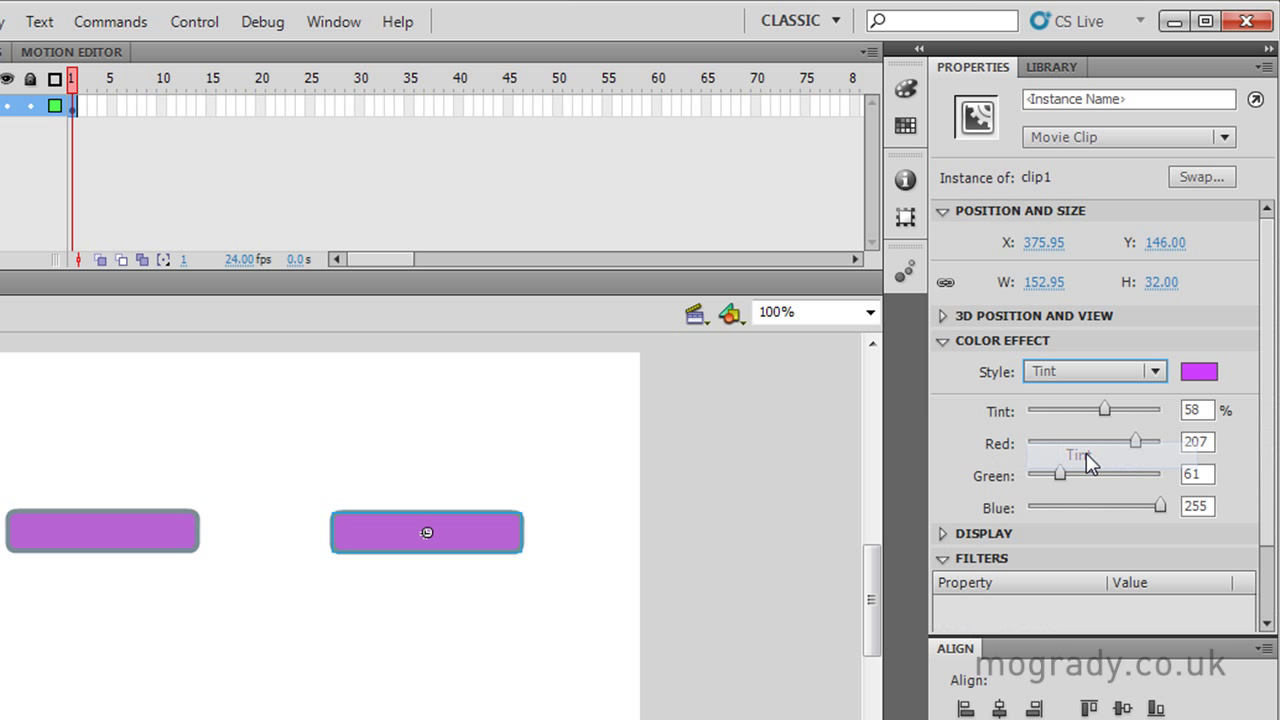
left_click(942, 343)
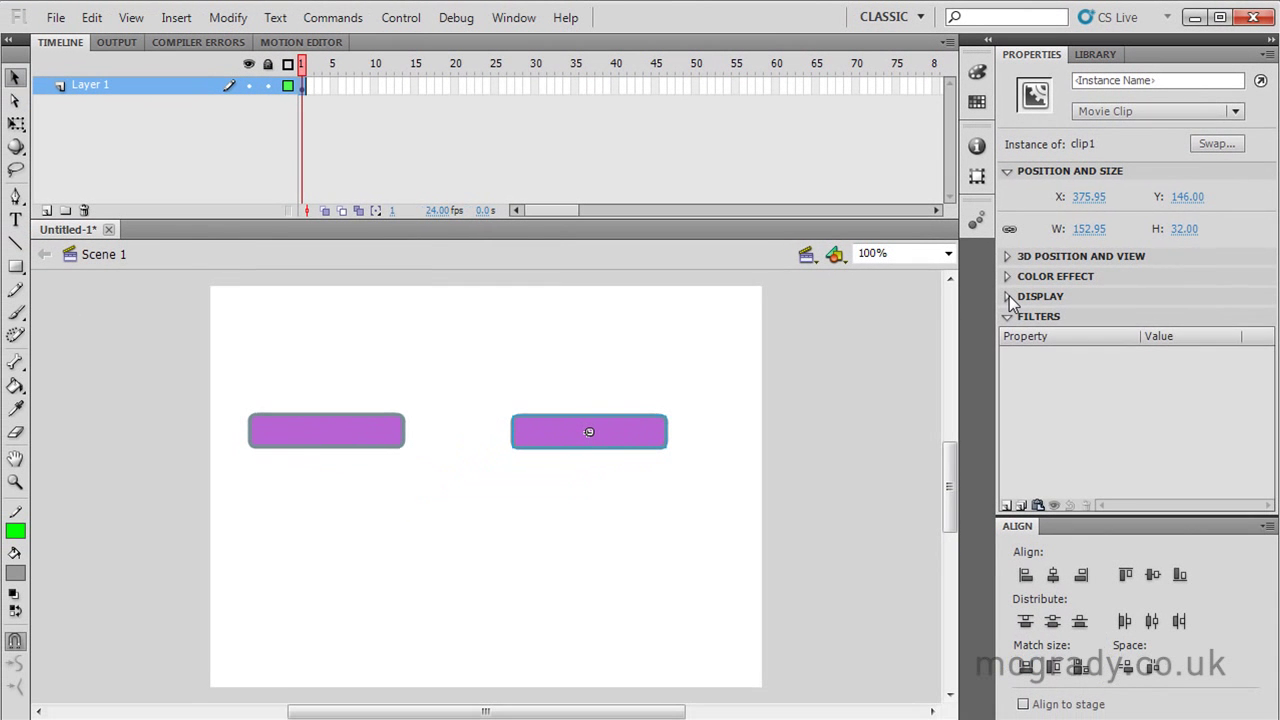
Review the clip1 instance's Display blending mode, leaving it at Normal
left_click(942, 365)
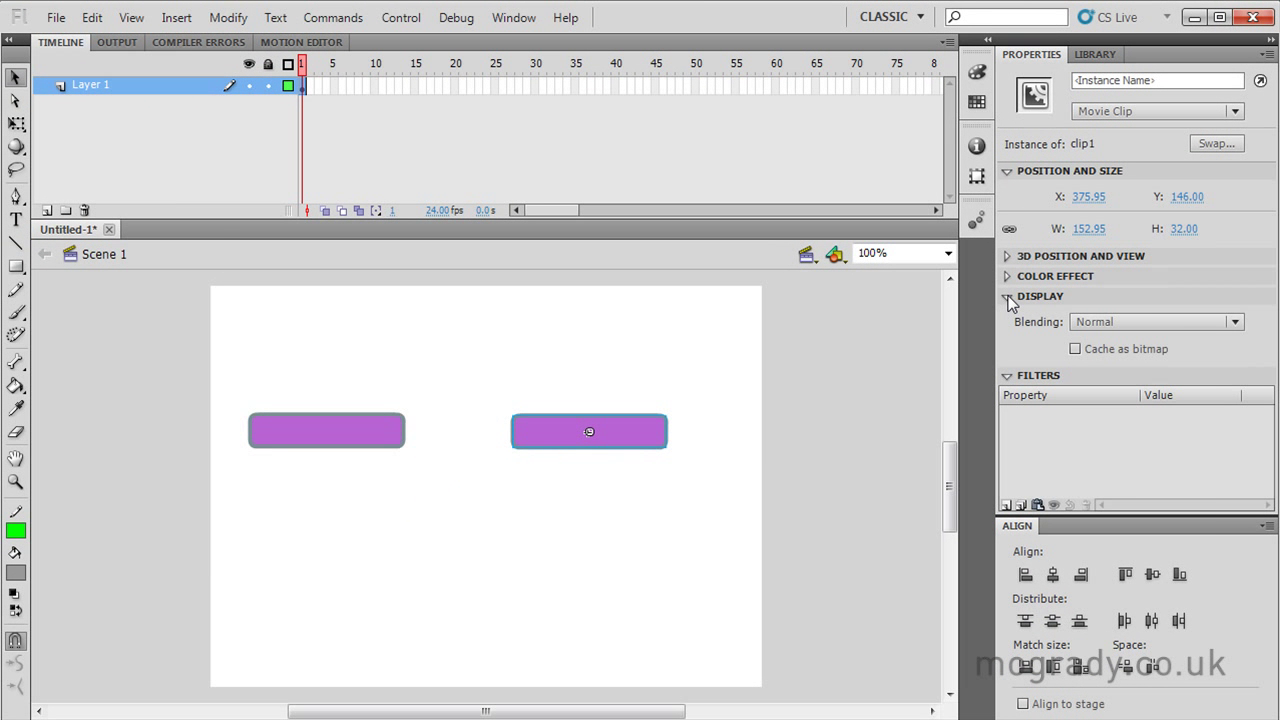
left_click(1205, 318)
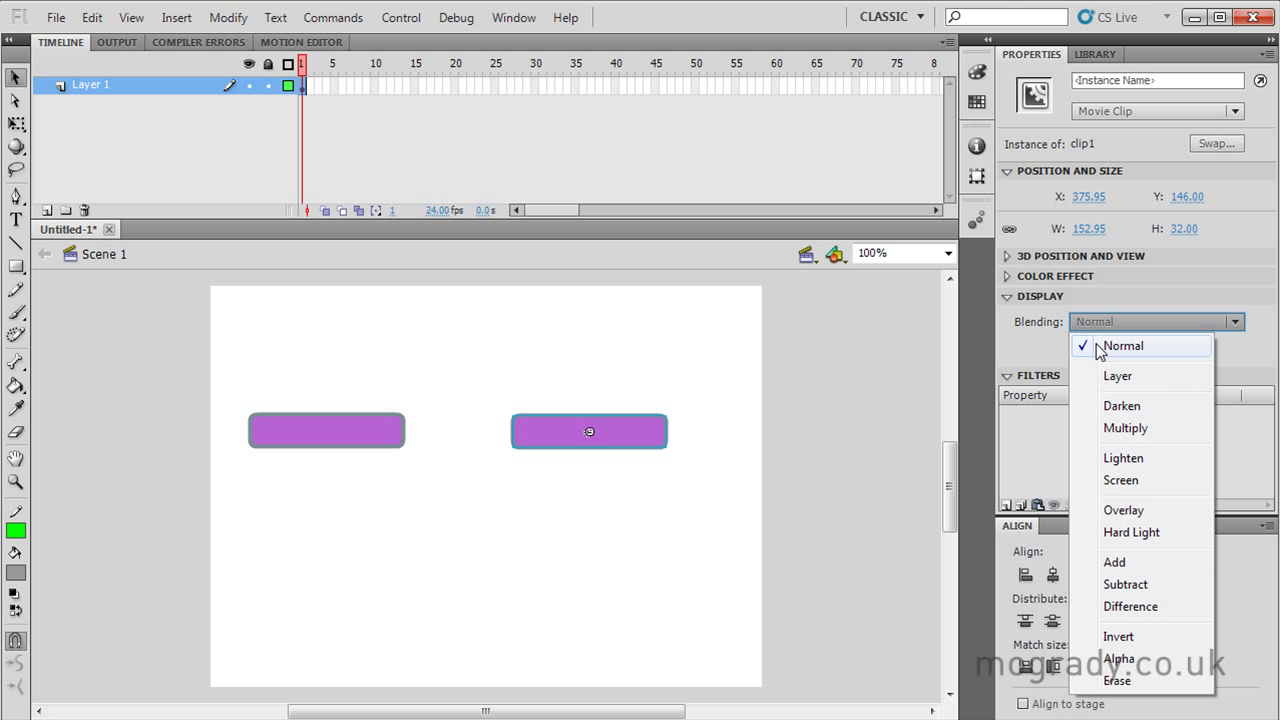
left_click(1008, 298)
left_click(1008, 298)
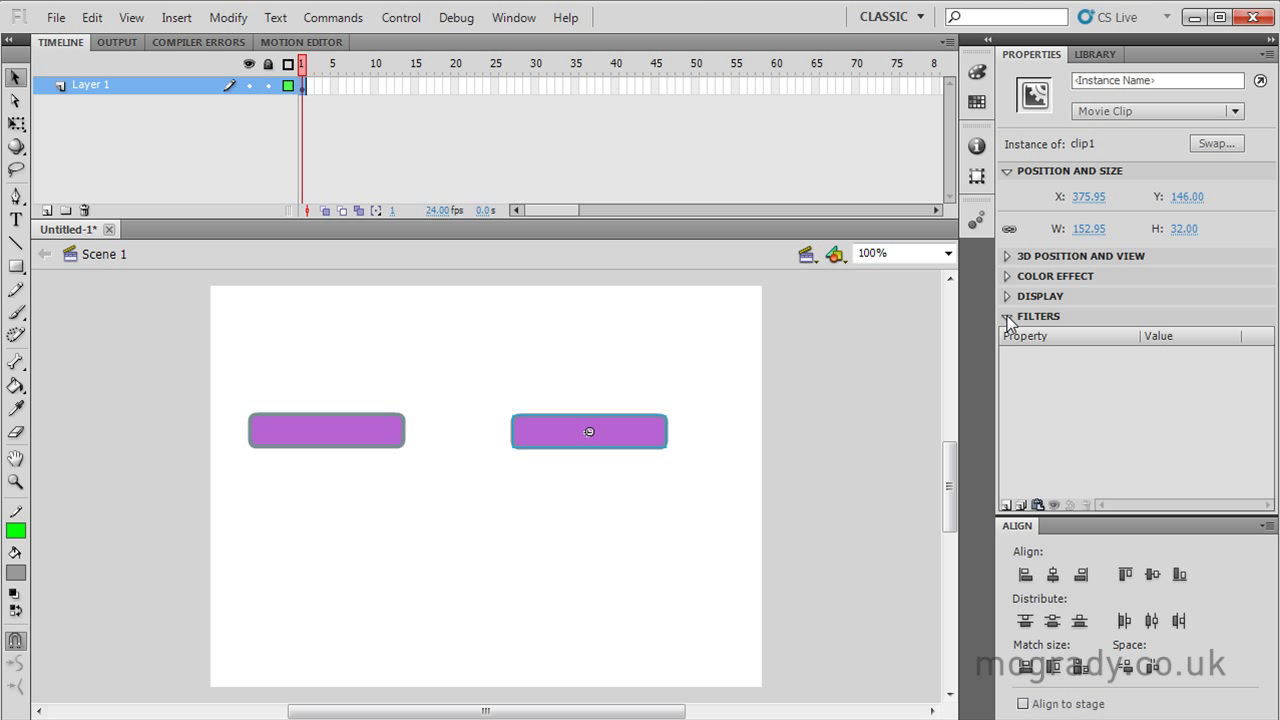
Add a Drop Shadow to clip1: Blur 11 px, Strength 120%, High quality, Angle 106°, Distance 47 px
left_click(1007, 508)
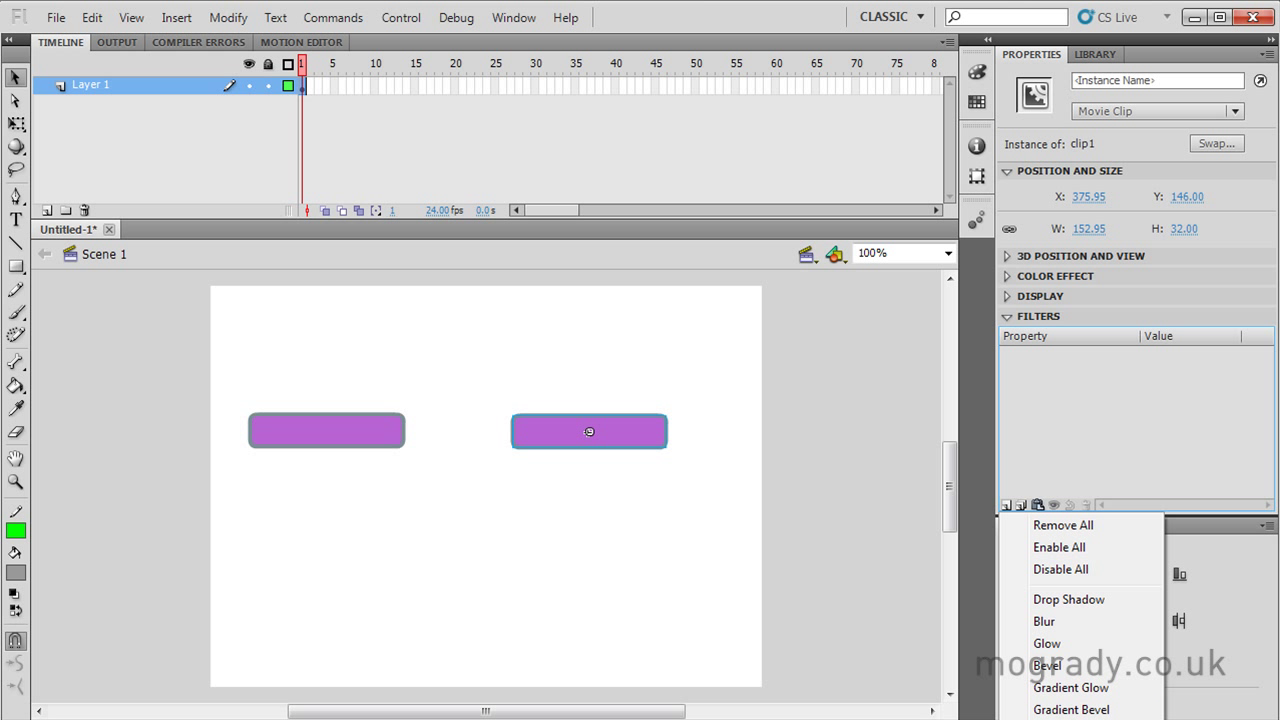
left_click(1057, 600)
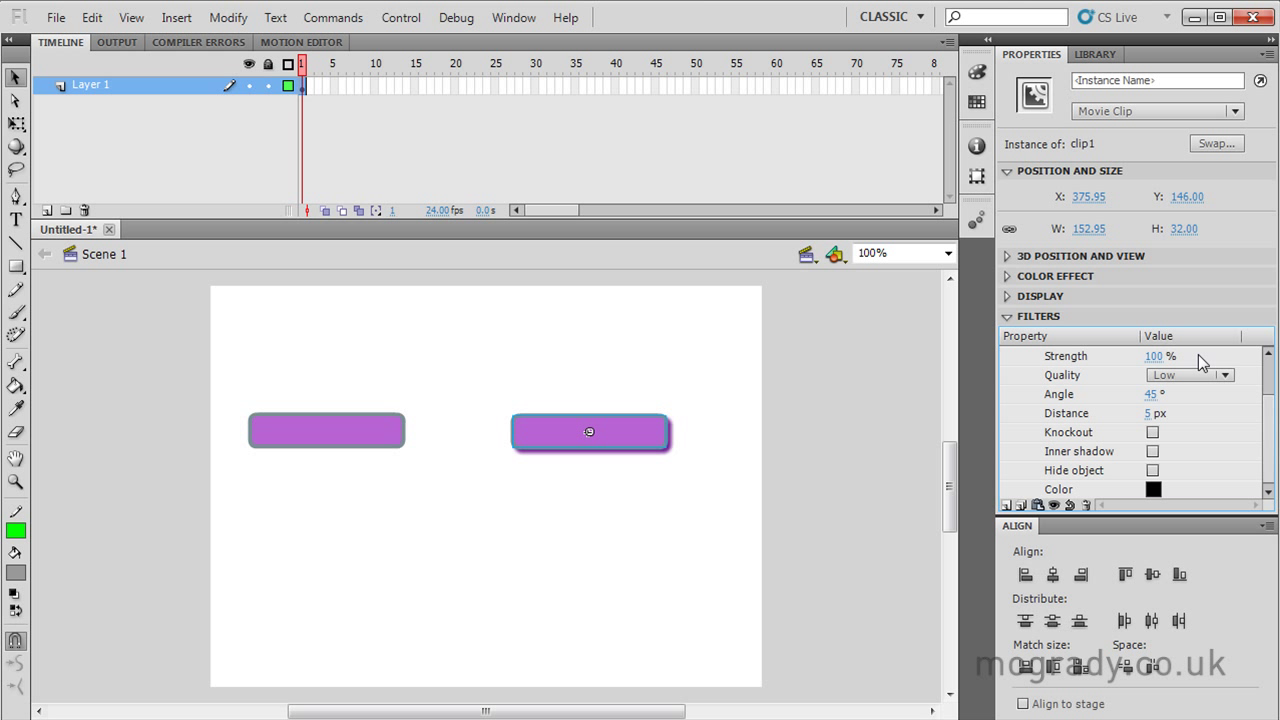
scroll(1273, 415, "up", 2)
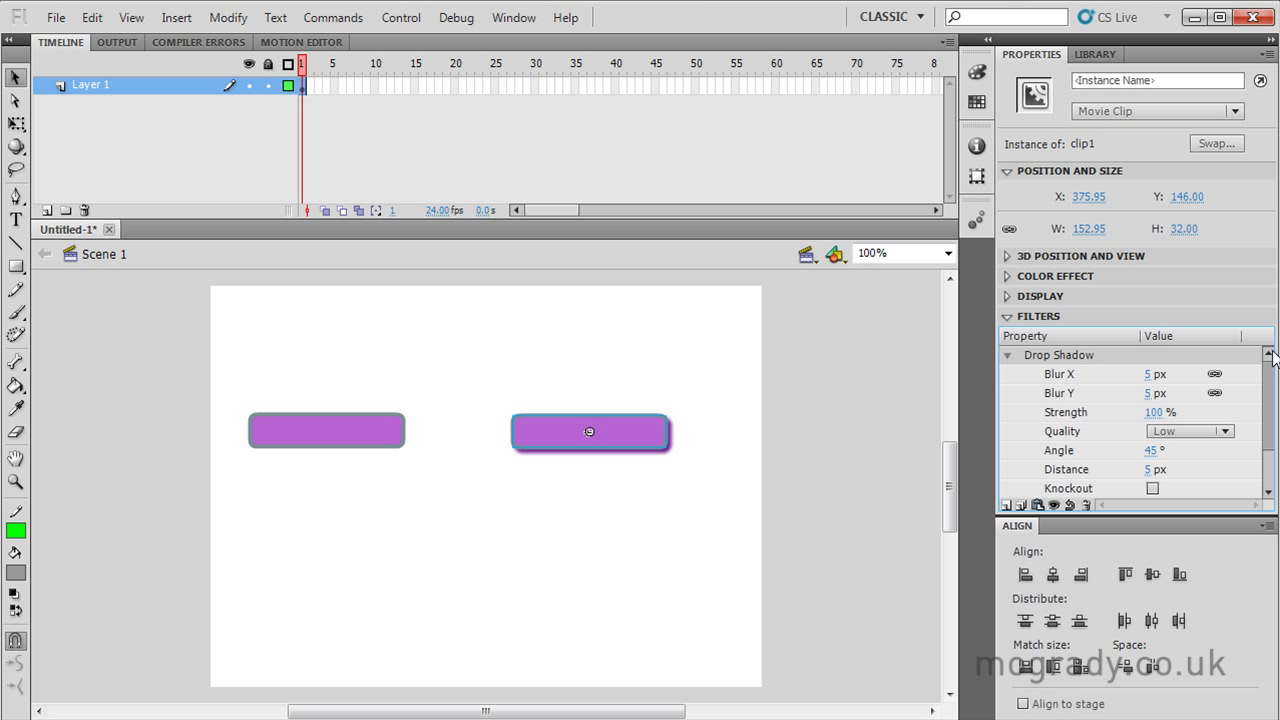
left_click_drag(1155, 378, 1178, 413)
left_click(1226, 432)
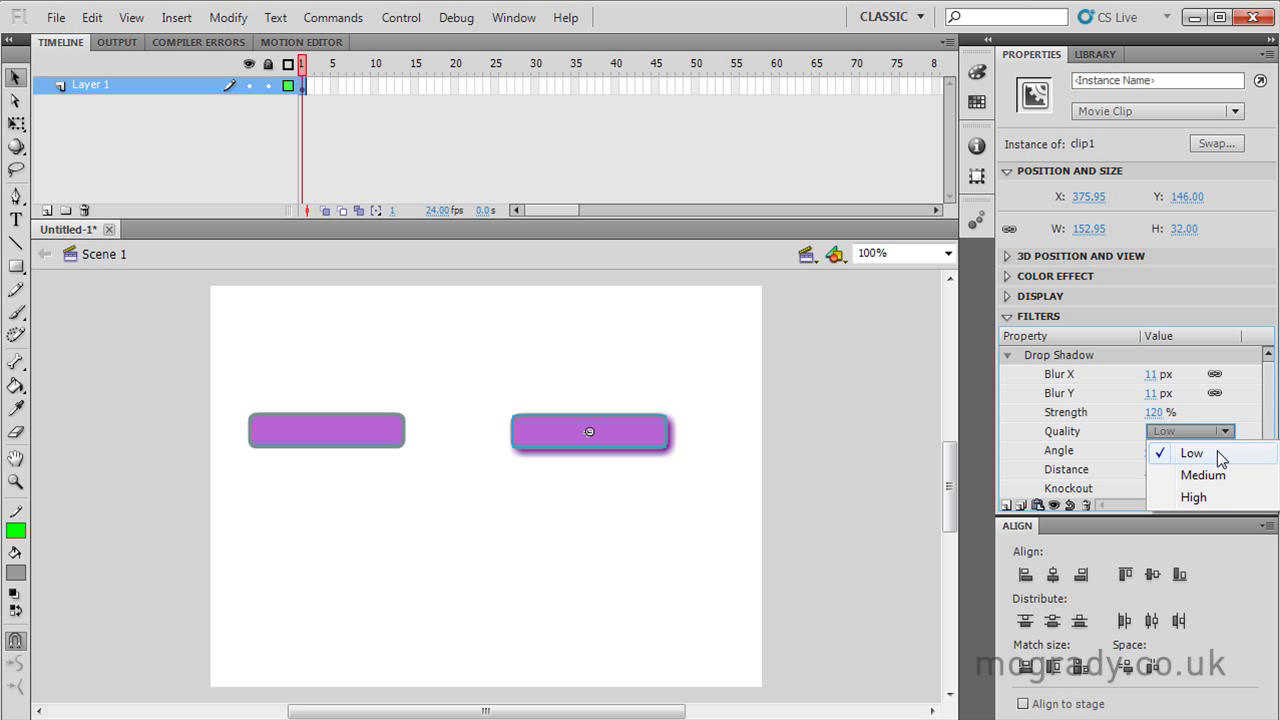
left_click(1194, 496)
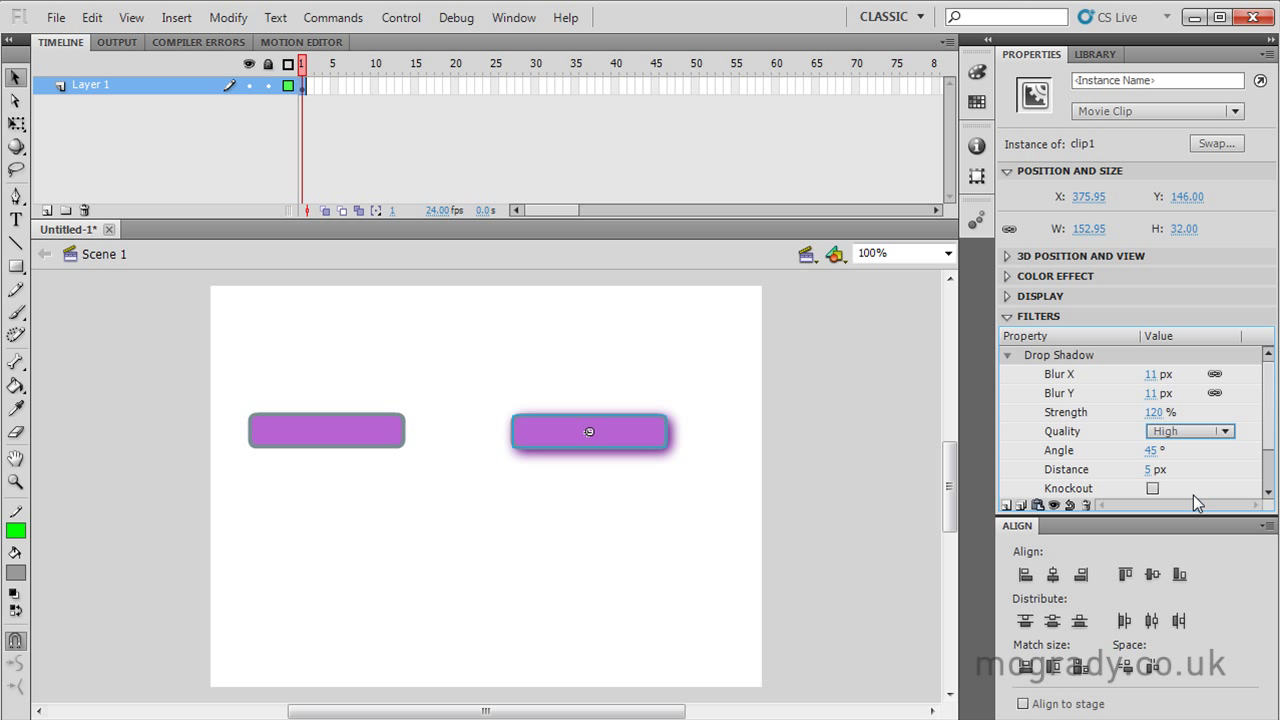
left_click_drag(1151, 451, 1113, 448)
left_click_drag(1265, 432, 1271, 478)
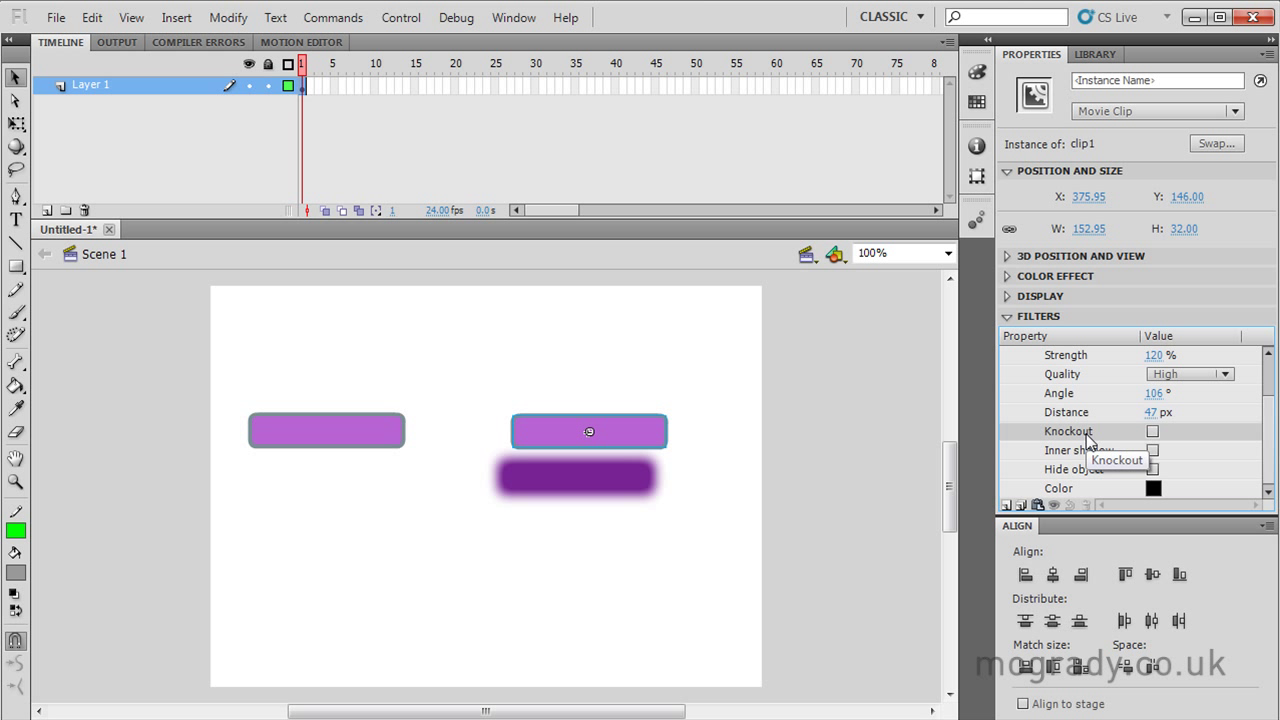
Try the shadow's Knockout, Inner shadow and Hide object options, turning each back off
left_click(1153, 432)
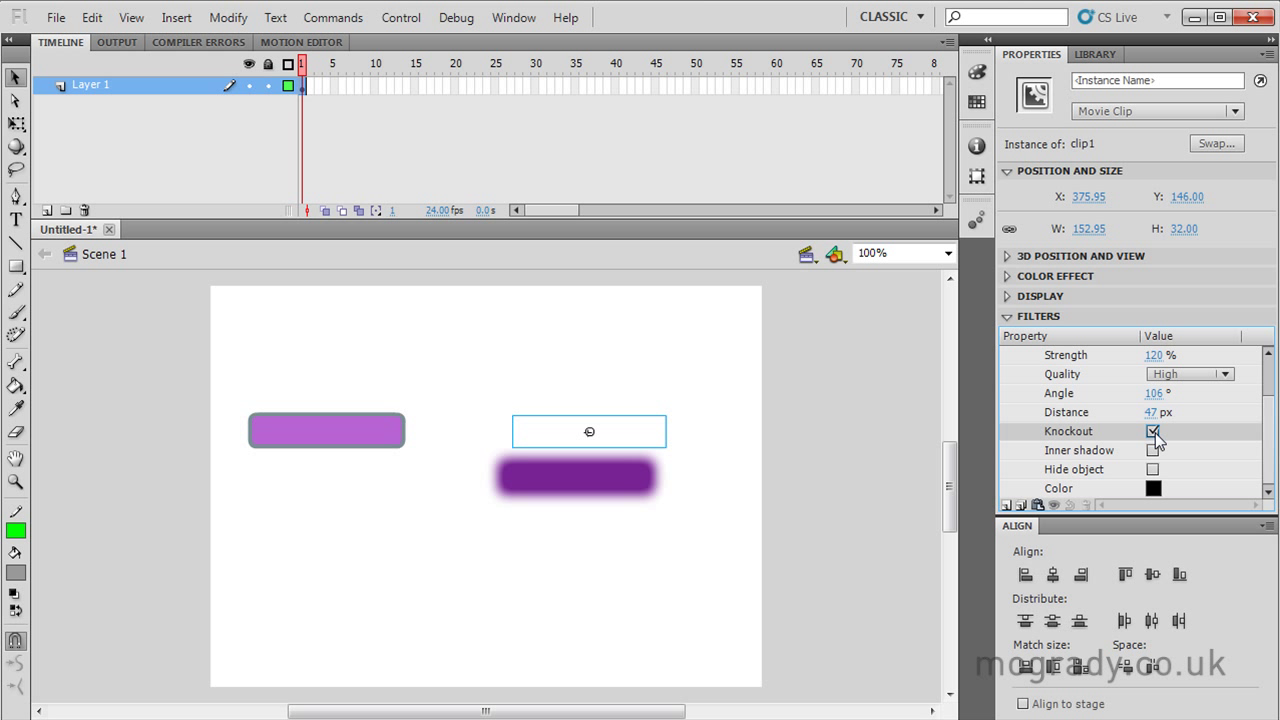
left_click(1153, 432)
left_click(1153, 450)
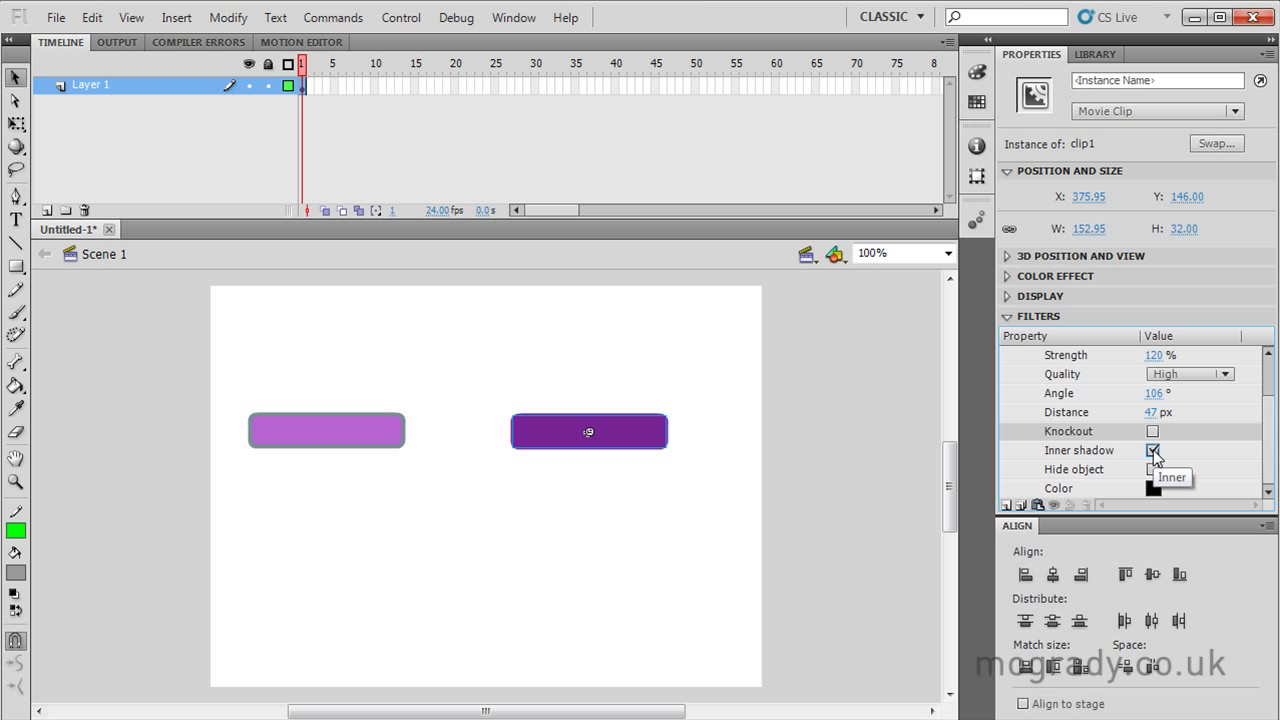
left_click(1153, 450)
left_click(1153, 469)
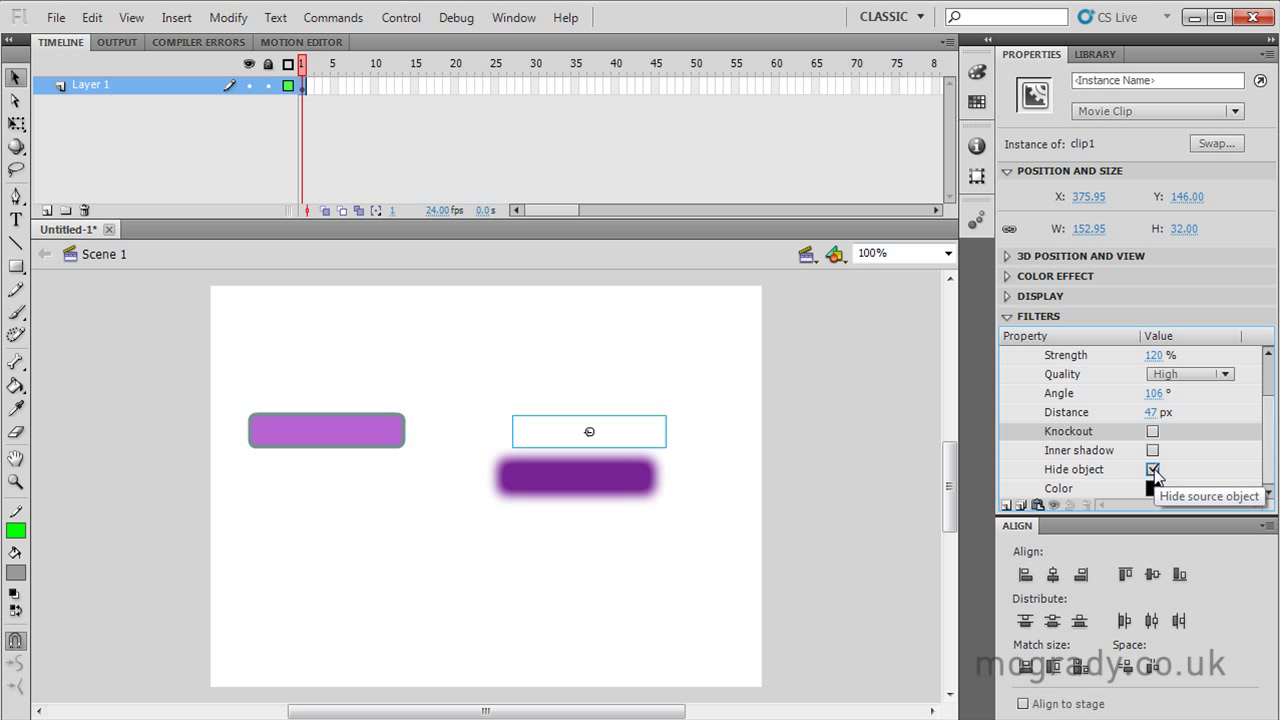
left_click(1153, 469)
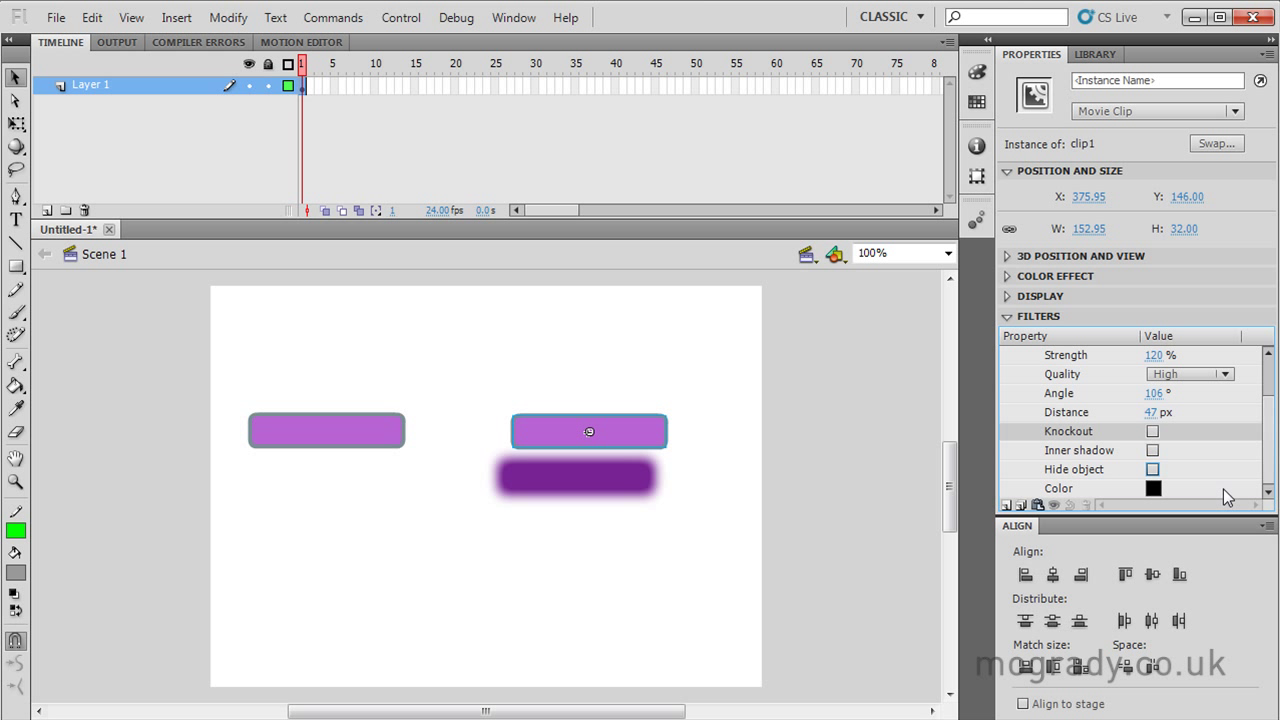
Make the shadow green #009900 at Angle 64° and Distance 9 px, then deselect
left_click(1154, 488)
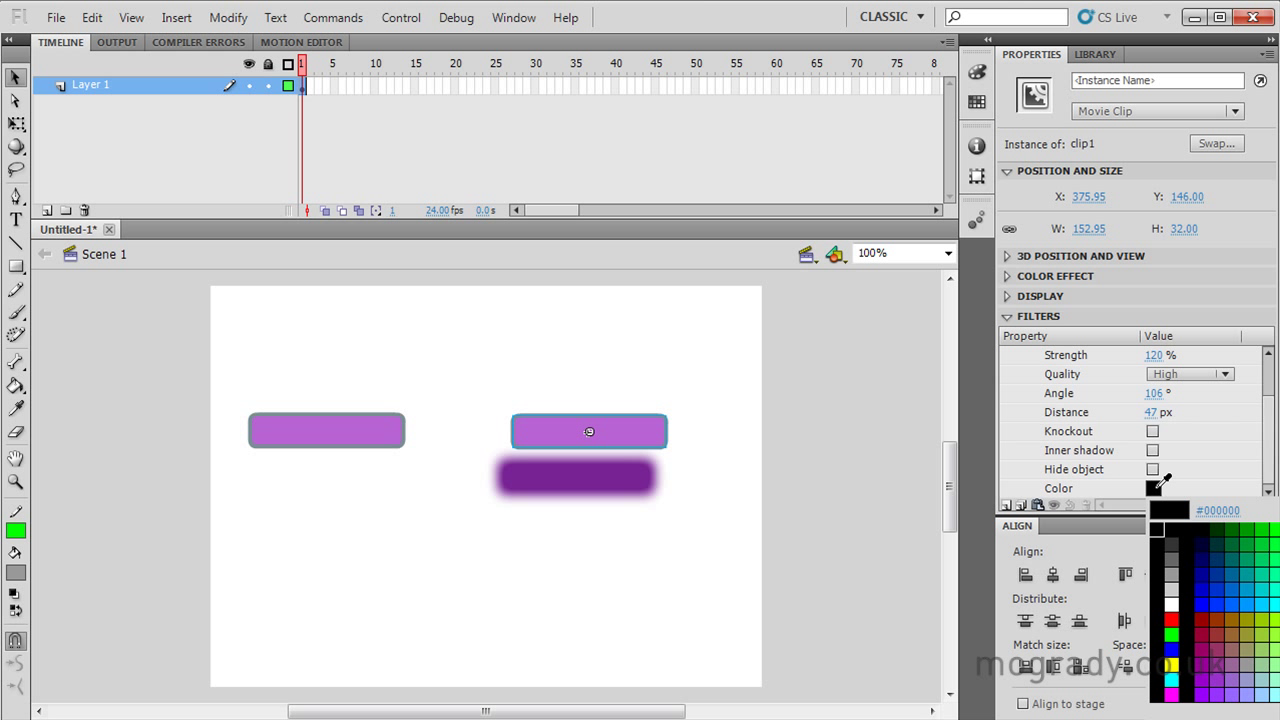
left_click(1253, 521)
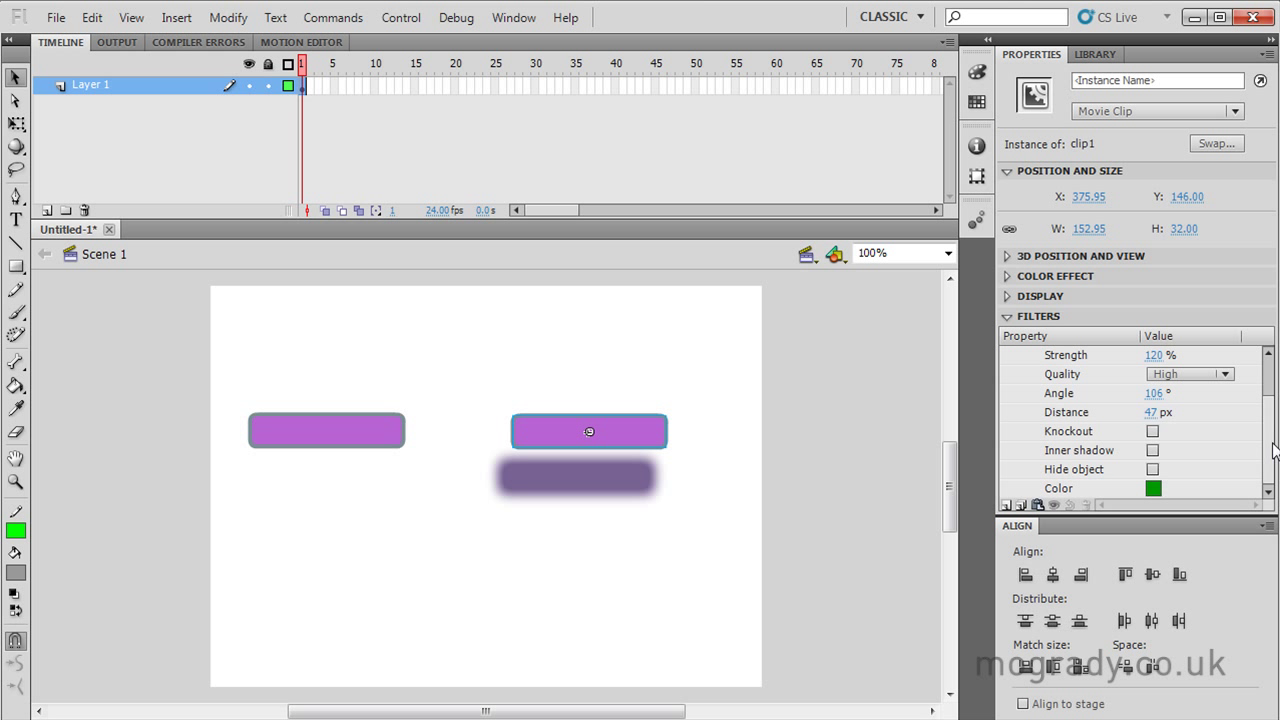
scroll(1274, 450, "up", 3)
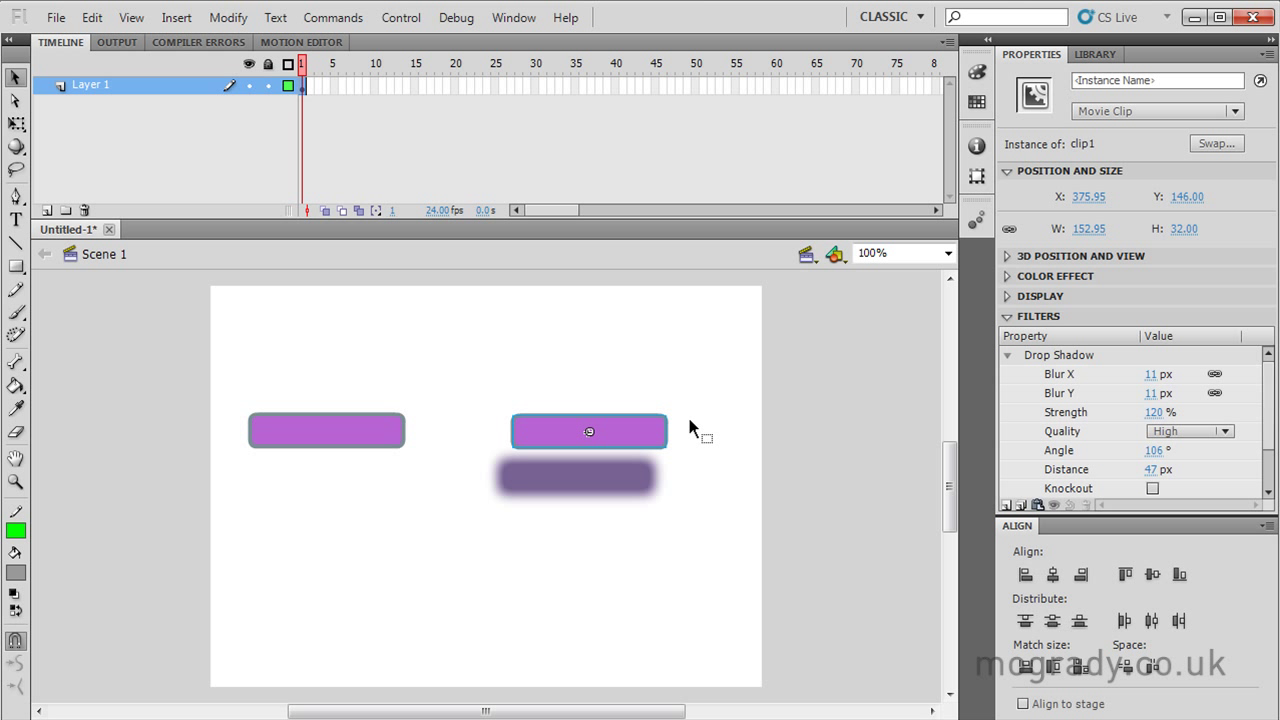
left_click_drag(1157, 451, 1118, 480)
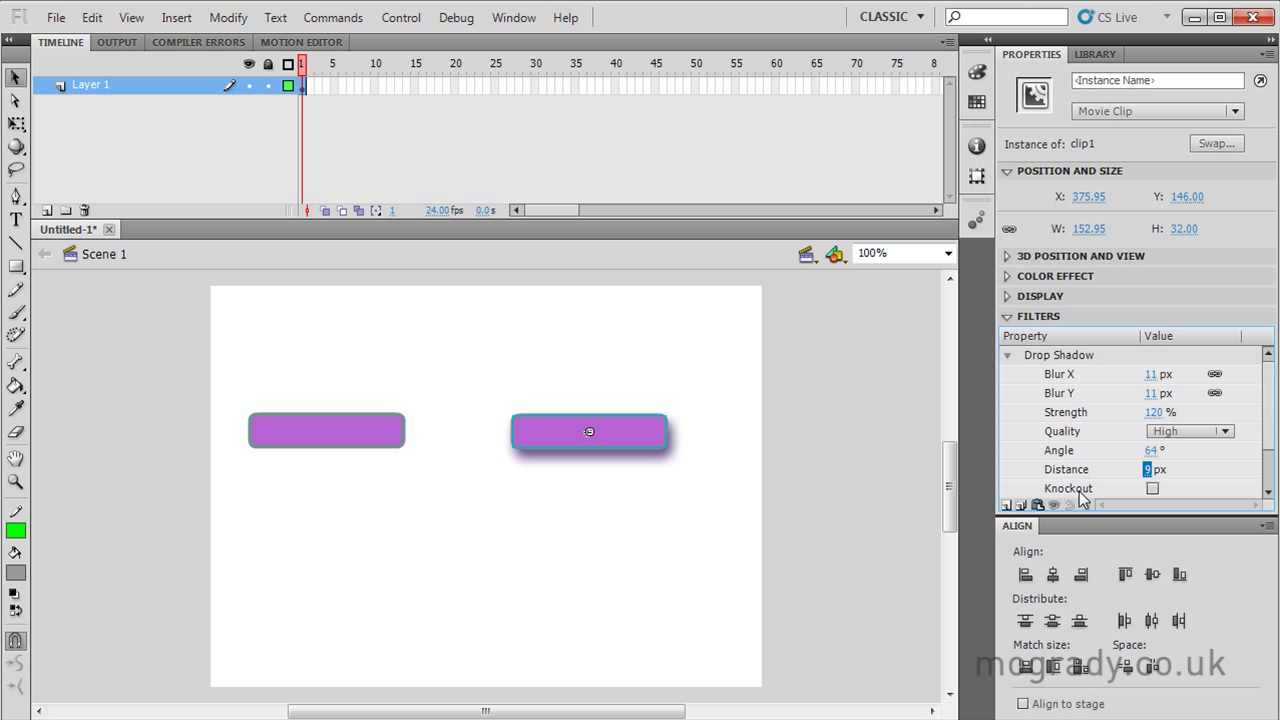
left_click(687, 522)
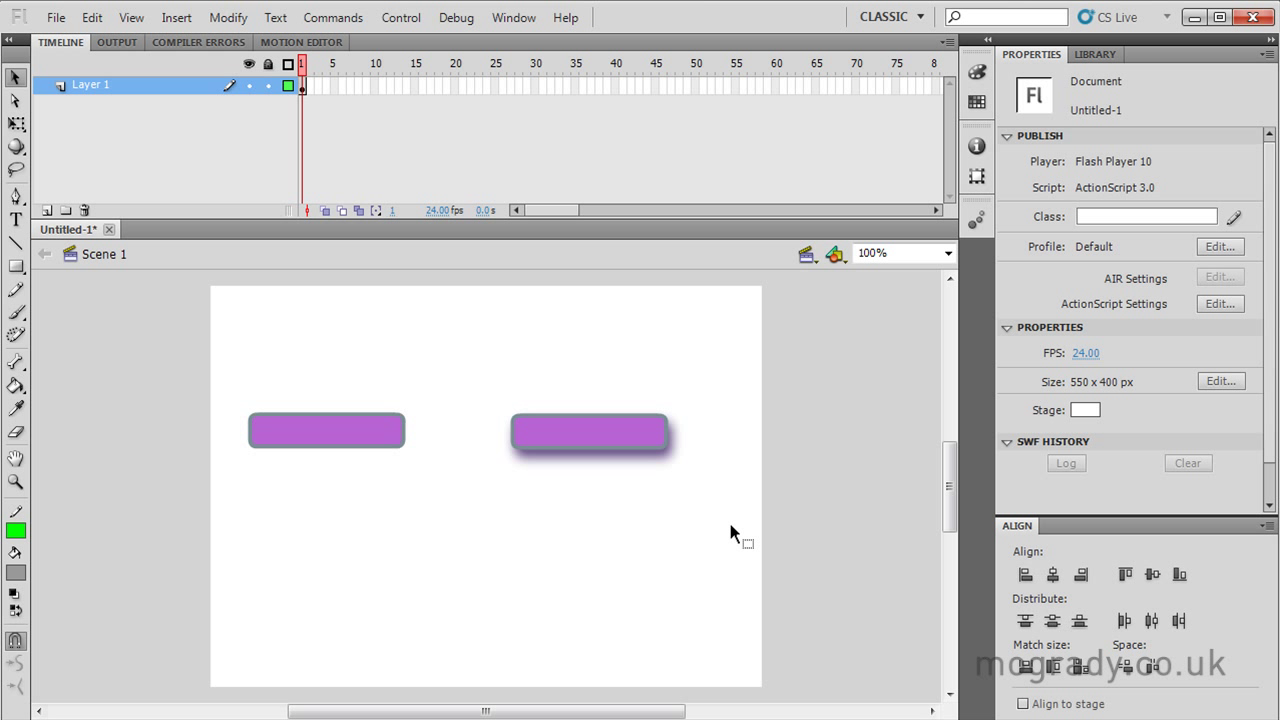
Delete both clips from the stage and open clip1 from the Library for editing
key("ctrl+a")
key("Delete")
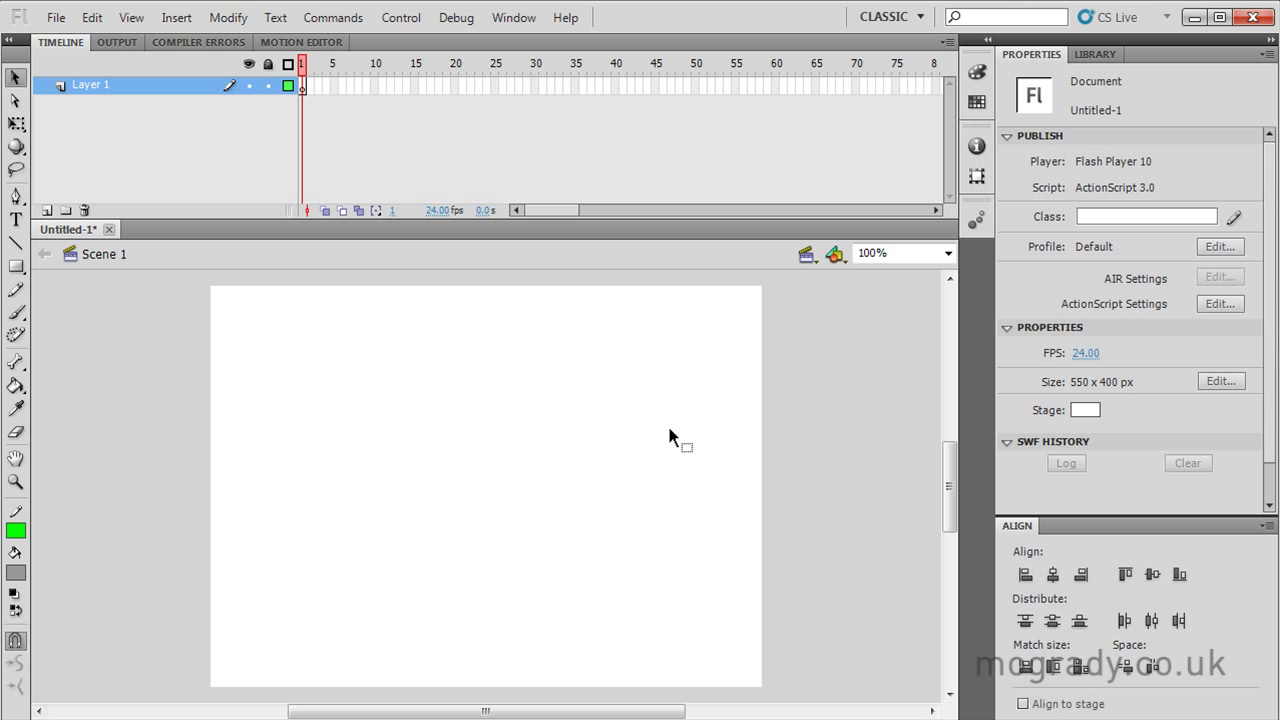
left_click(1092, 54)
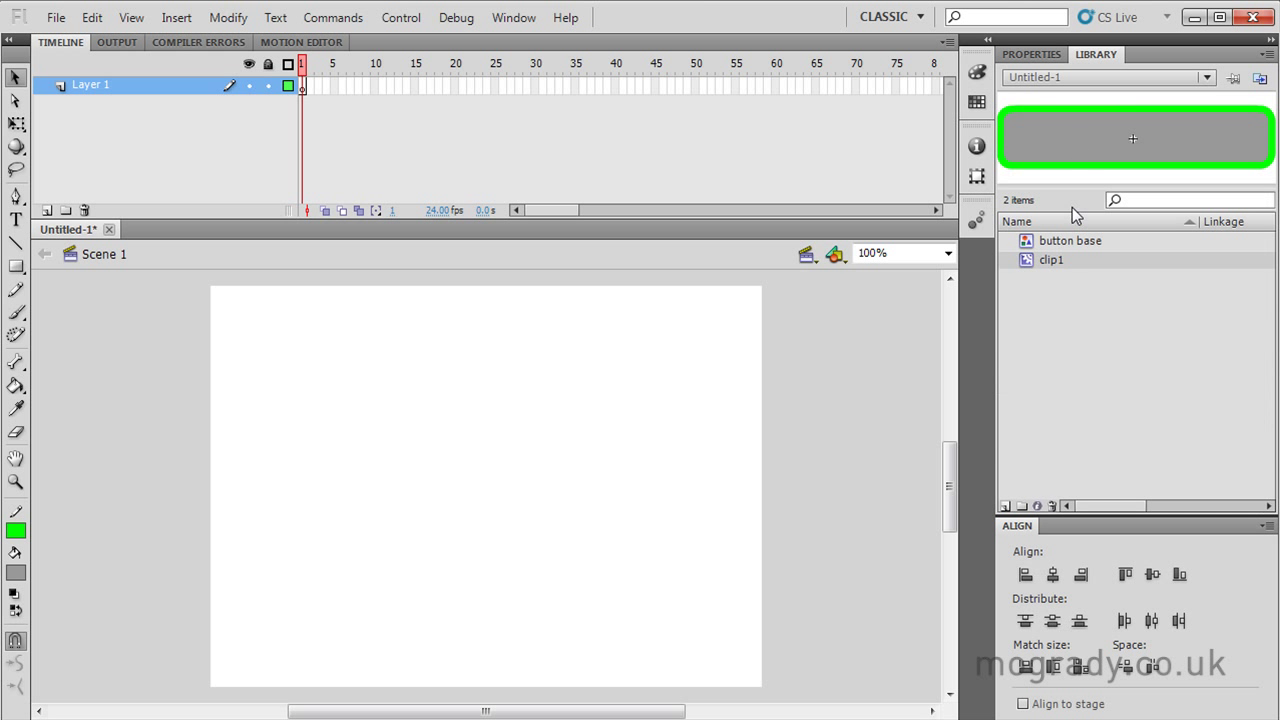
double_click(1026, 261)
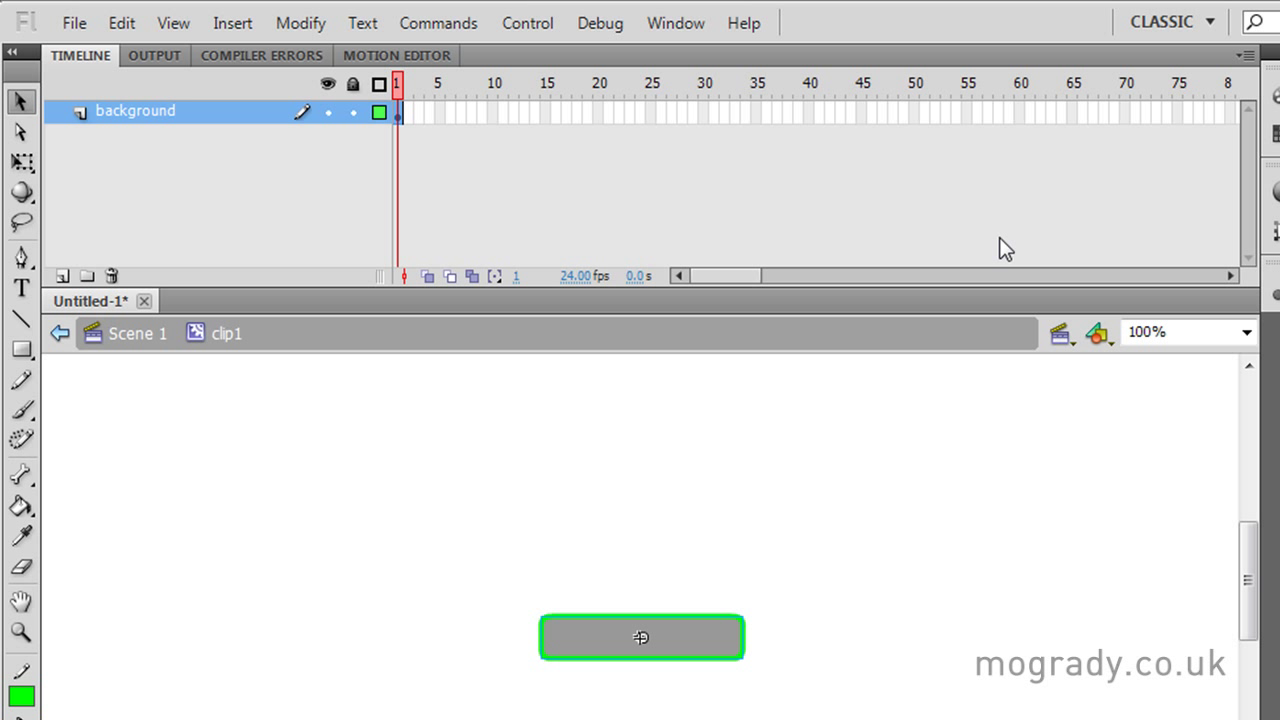
right_click(702, 114)
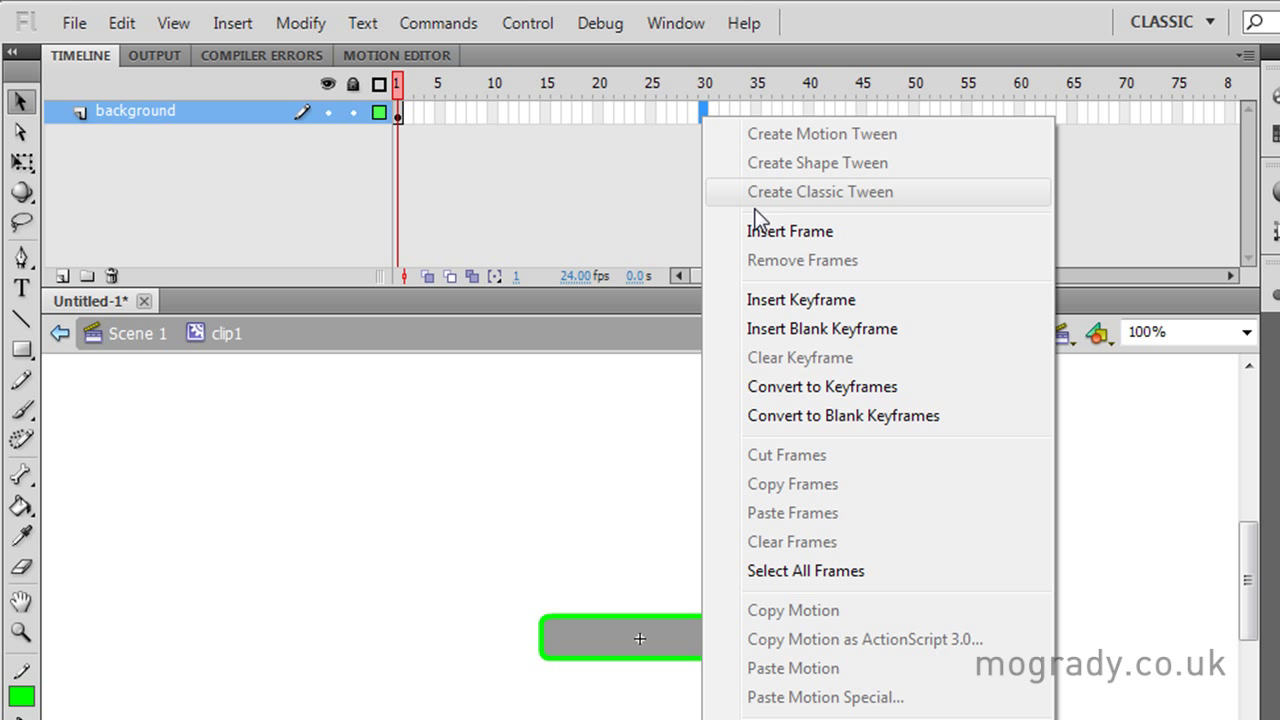
Add a keyframe at frame 30 and a motion tween over frames 1–30, playhead at 15
left_click(793, 302)
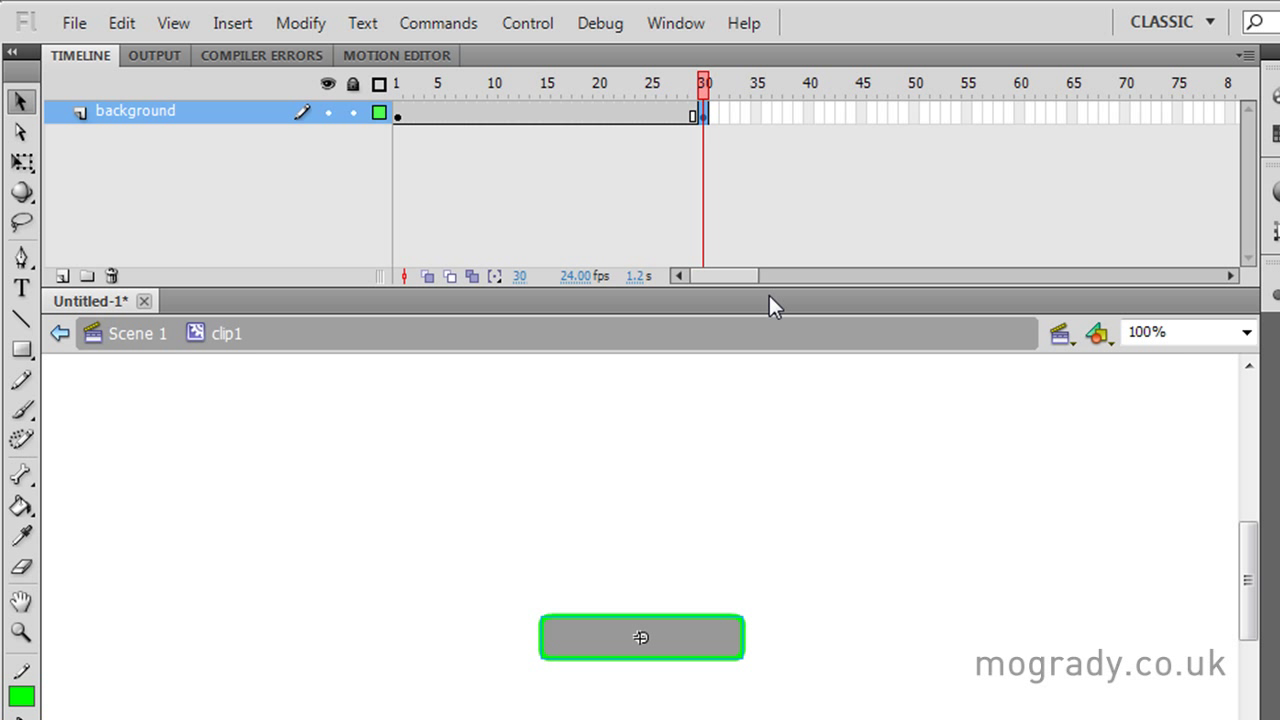
left_click(397, 118)
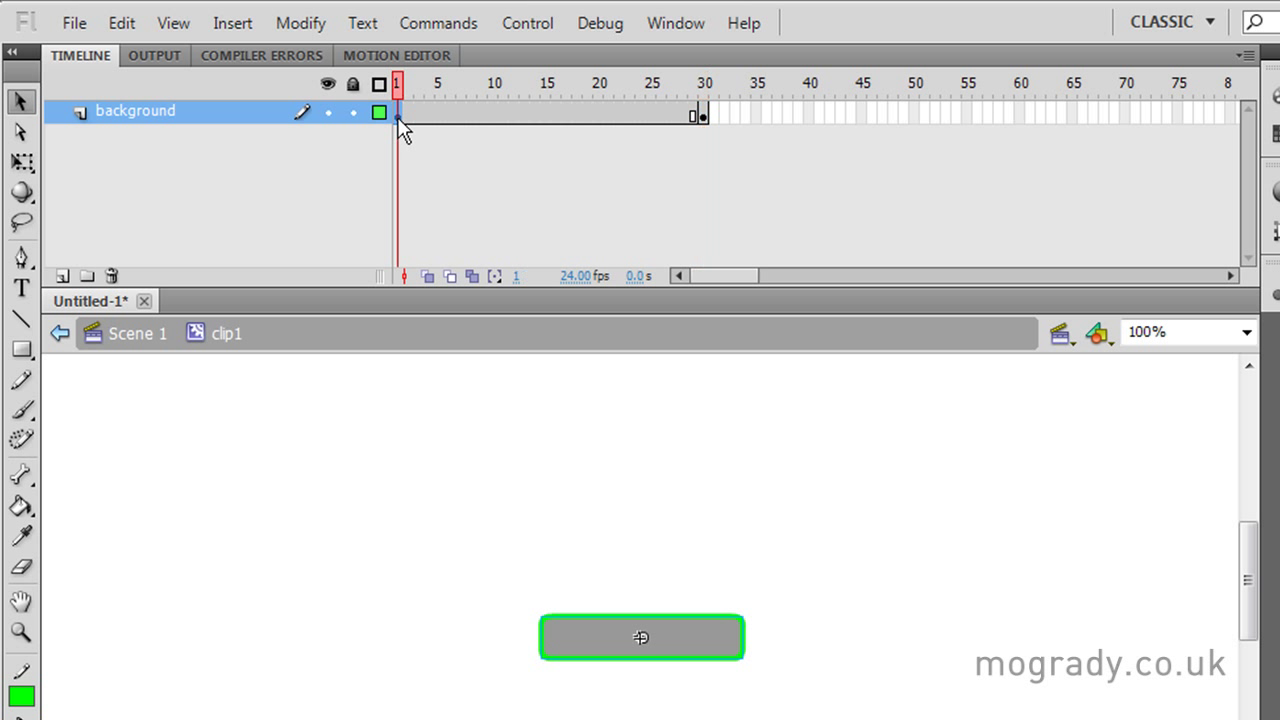
left_click(704, 117)
right_click(565, 114)
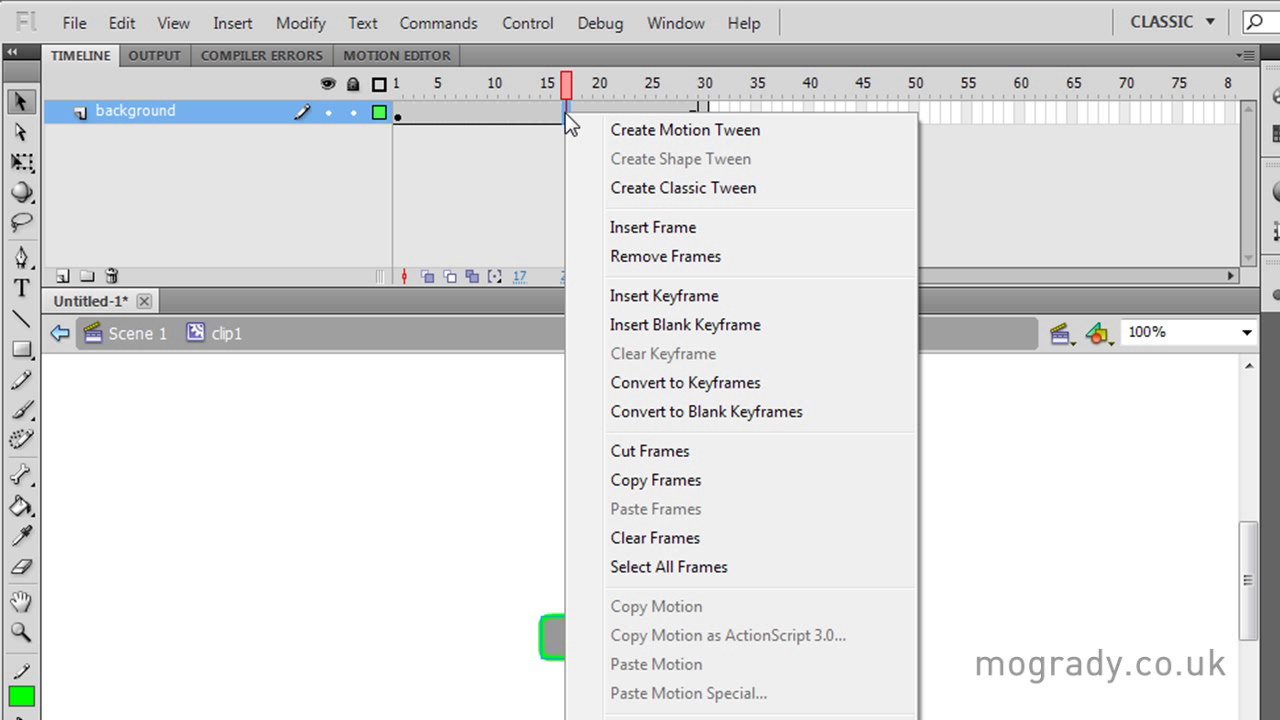
left_click(641, 128)
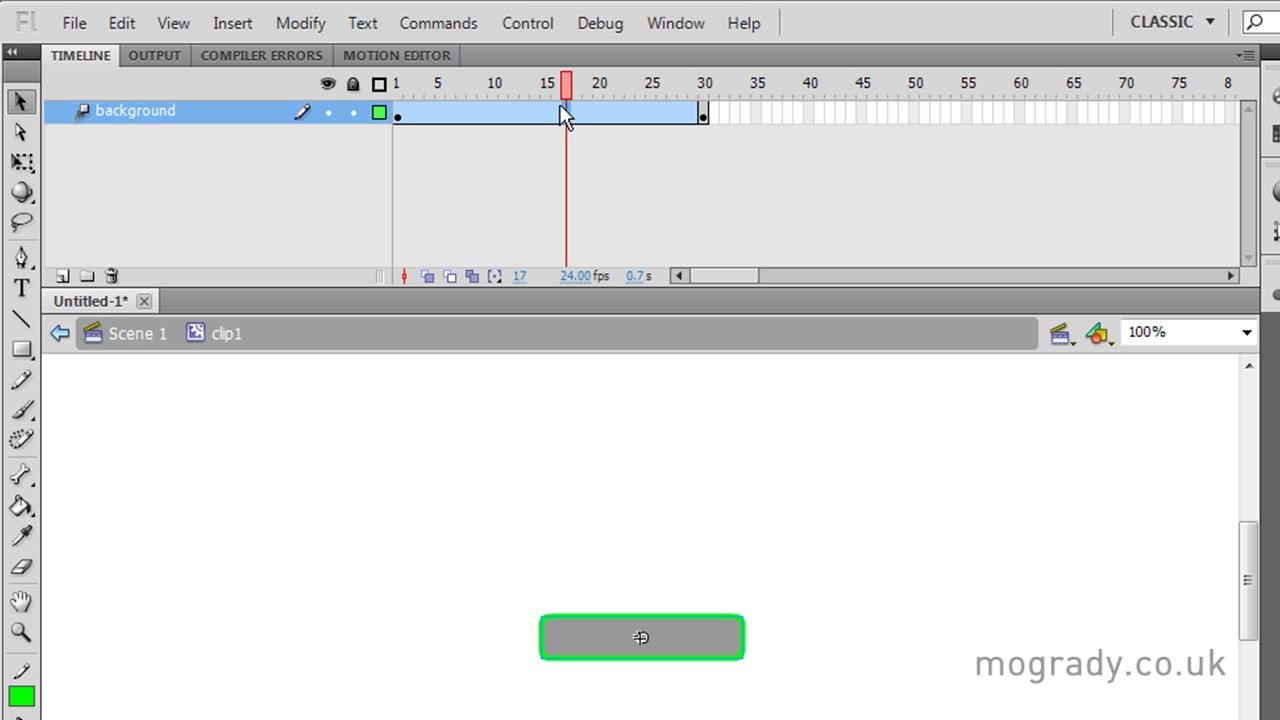
left_click_drag(565, 91, 550, 94)
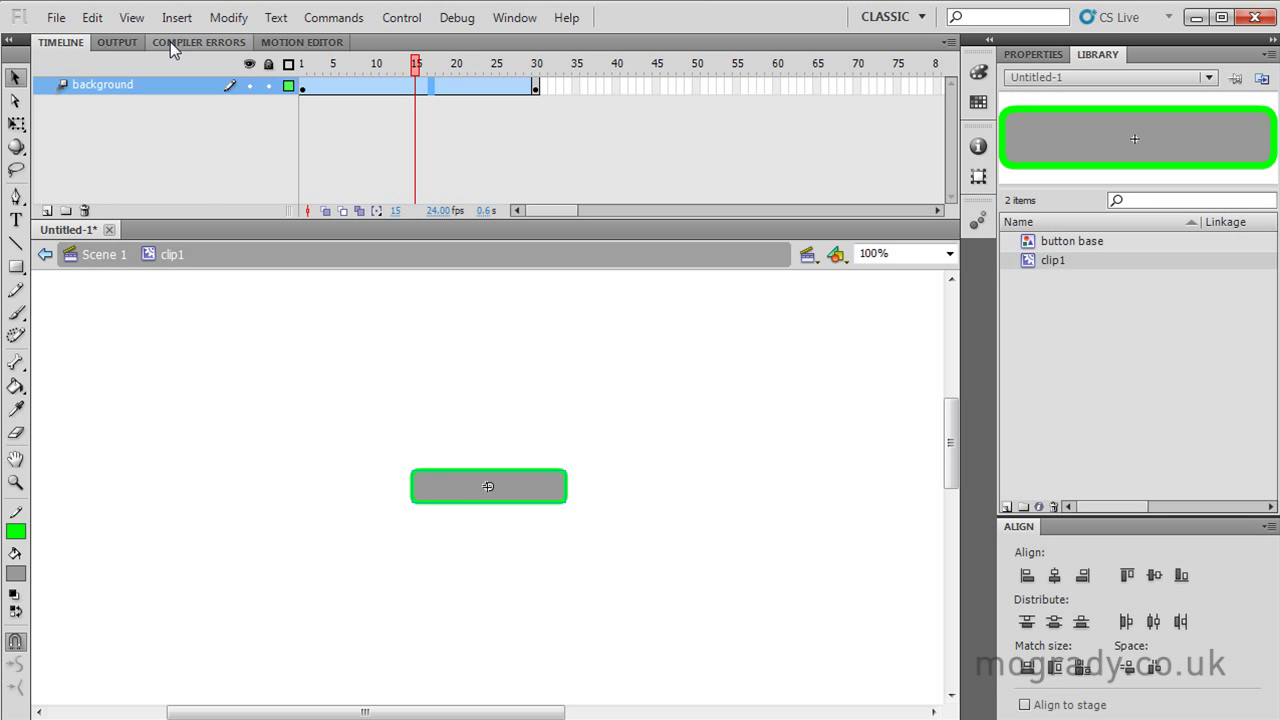
In the enlarged Motion Editor, set Scale X to 125% at frame 15, with Scale Y linked
left_click(270, 40)
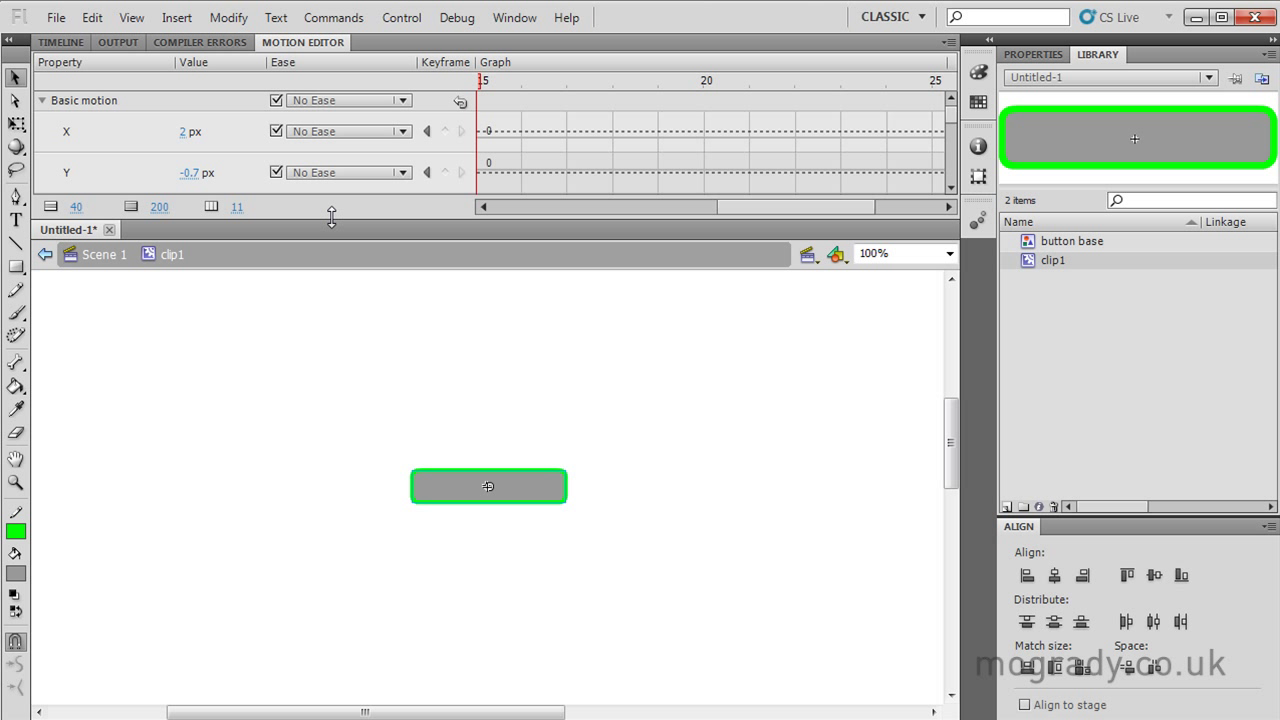
left_click_drag(331, 217, 326, 351)
left_click_drag(952, 185, 947, 261)
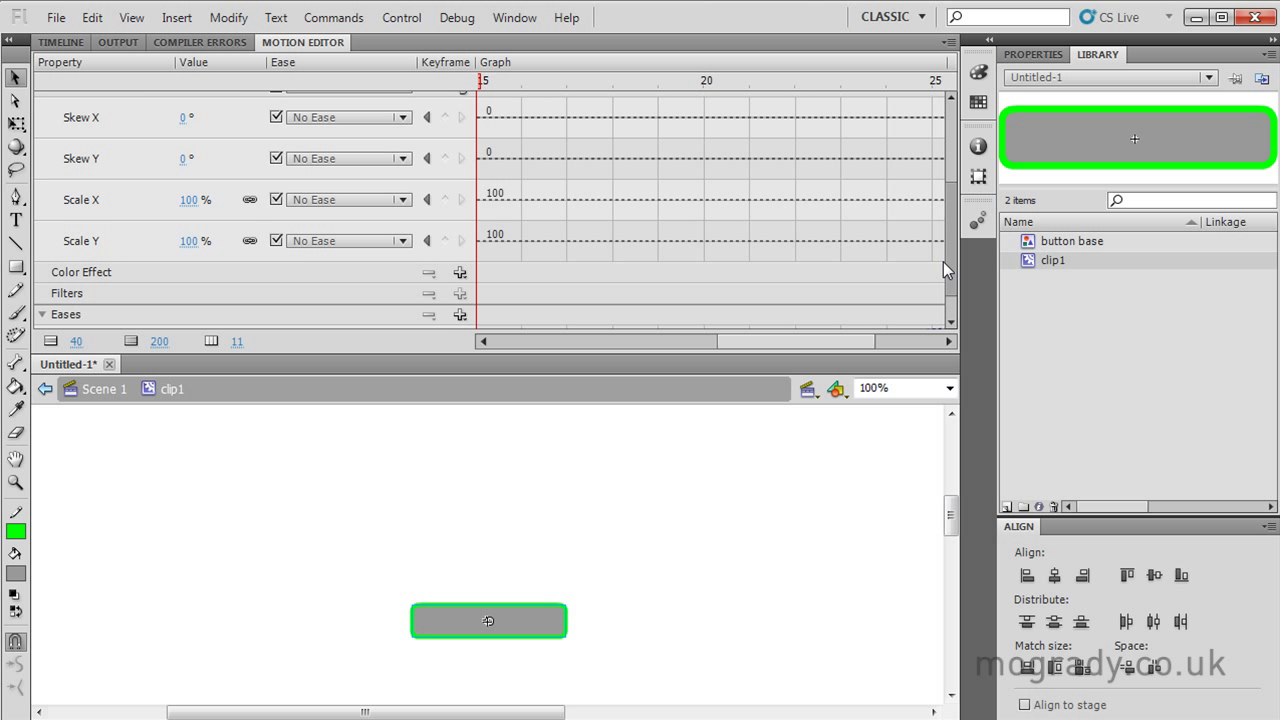
left_click(188, 201)
type("106")
key("Return")
left_click_drag(198, 209, 218, 206)
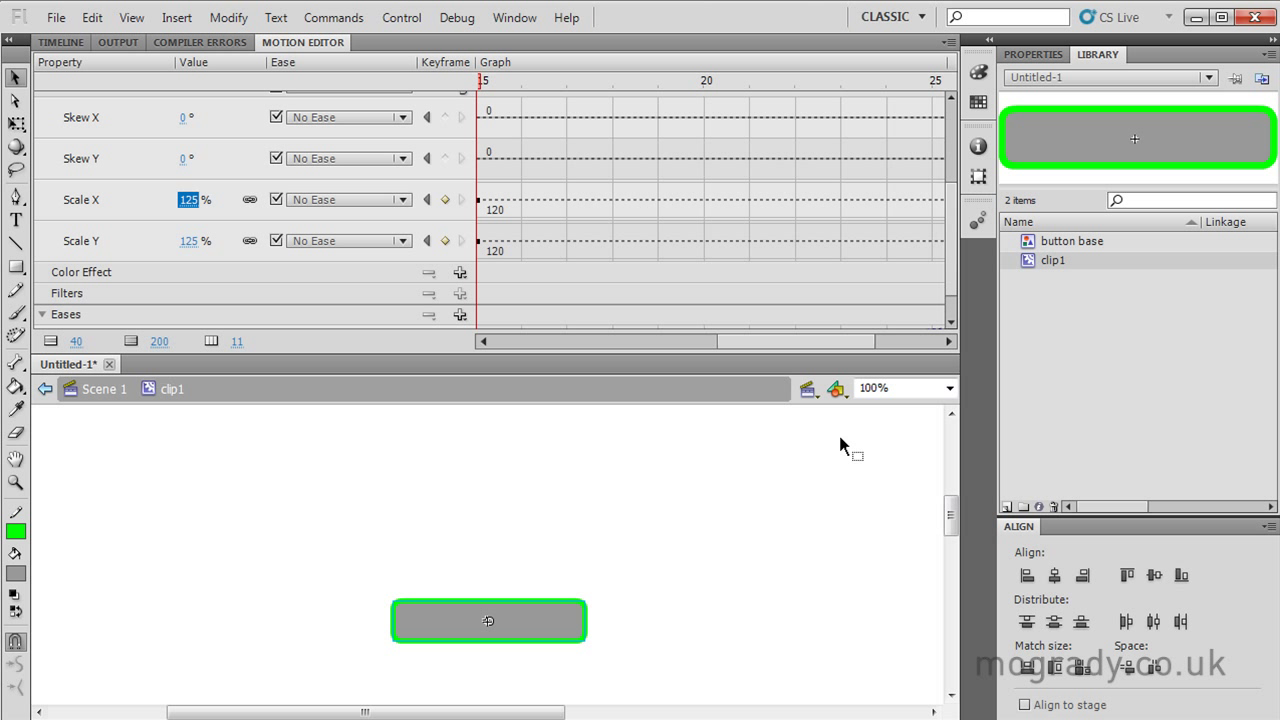
Scrub the tween from frame 1 to 30, then remove frame 30 so it ends at 29
left_click(61, 42)
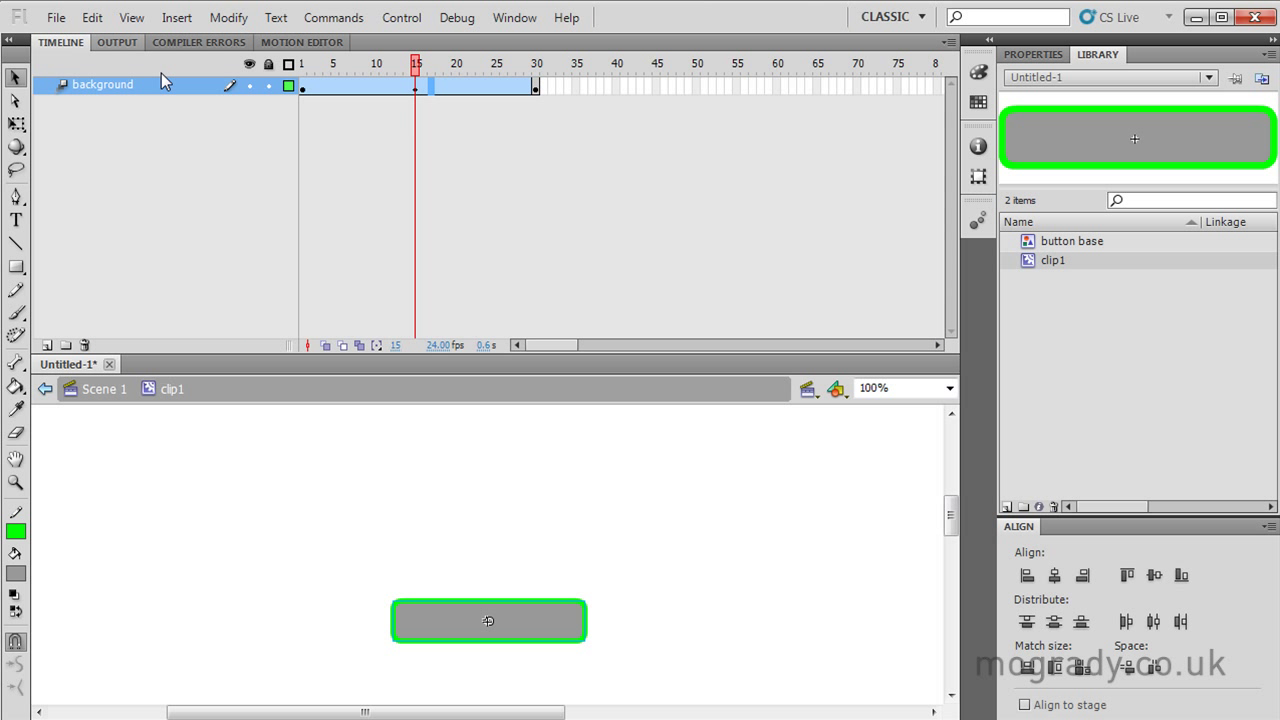
left_click_drag(303, 63, 538, 65)
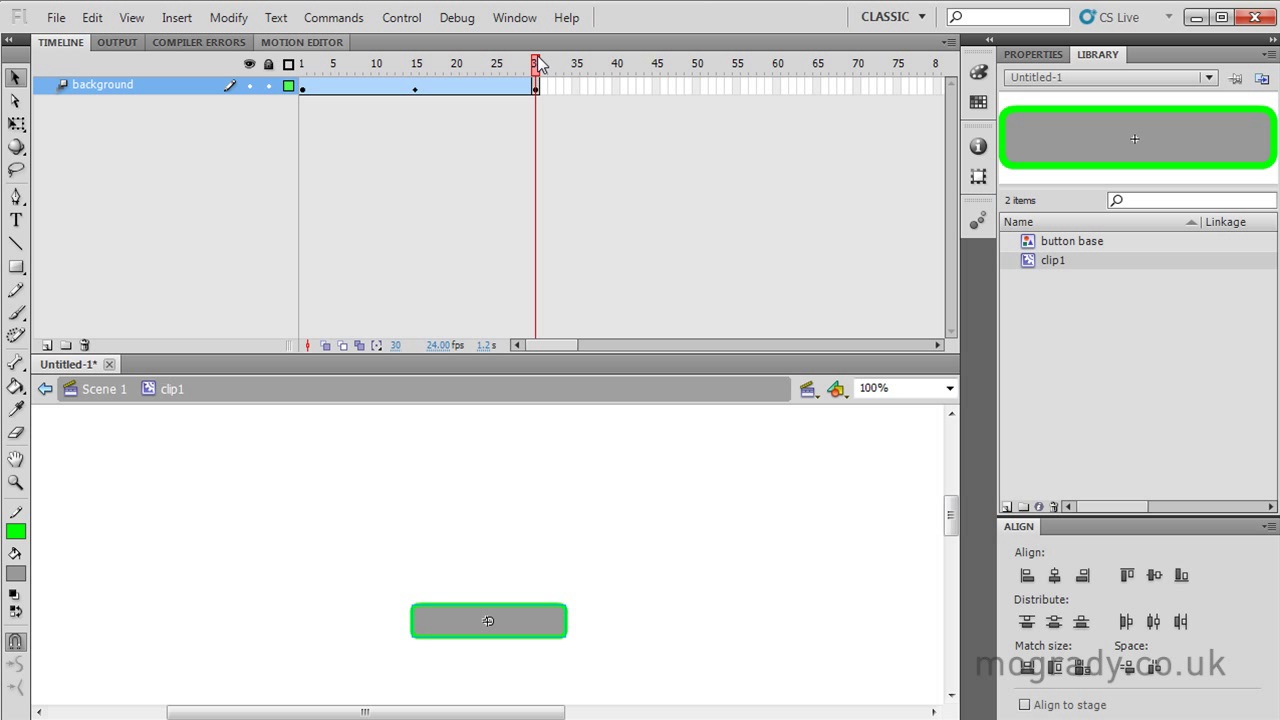
right_click(533, 85)
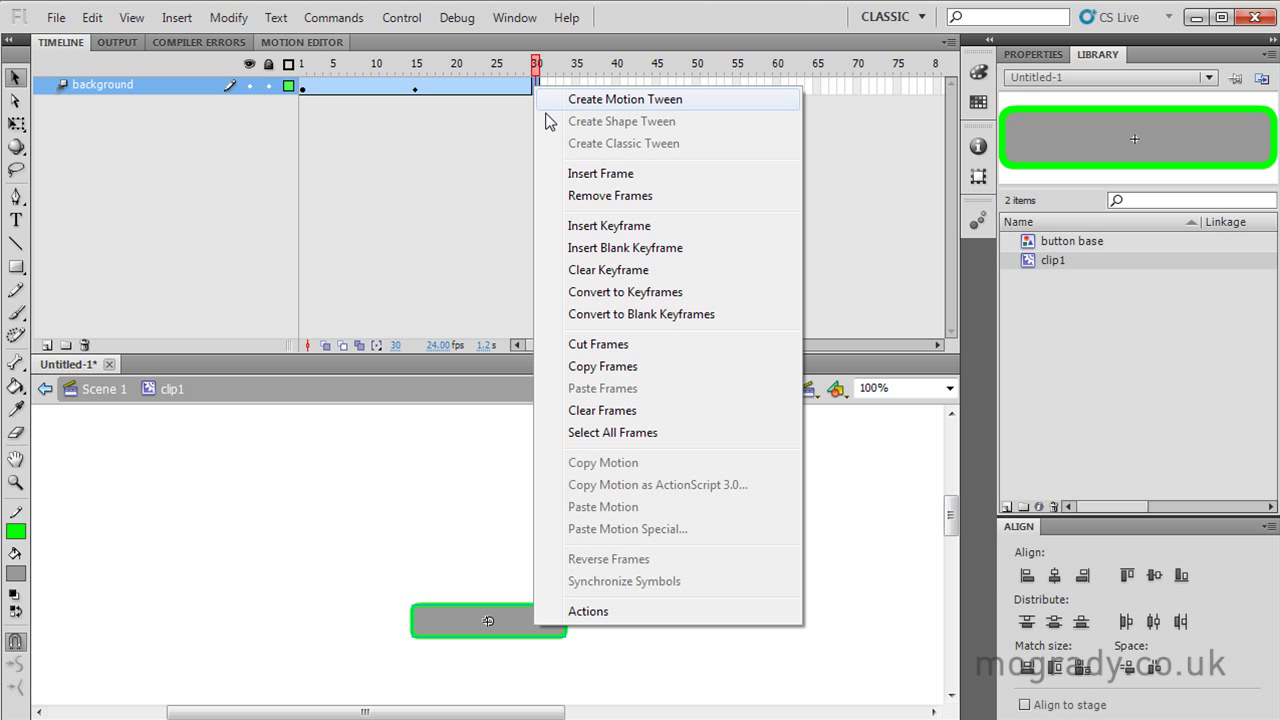
left_click(597, 196)
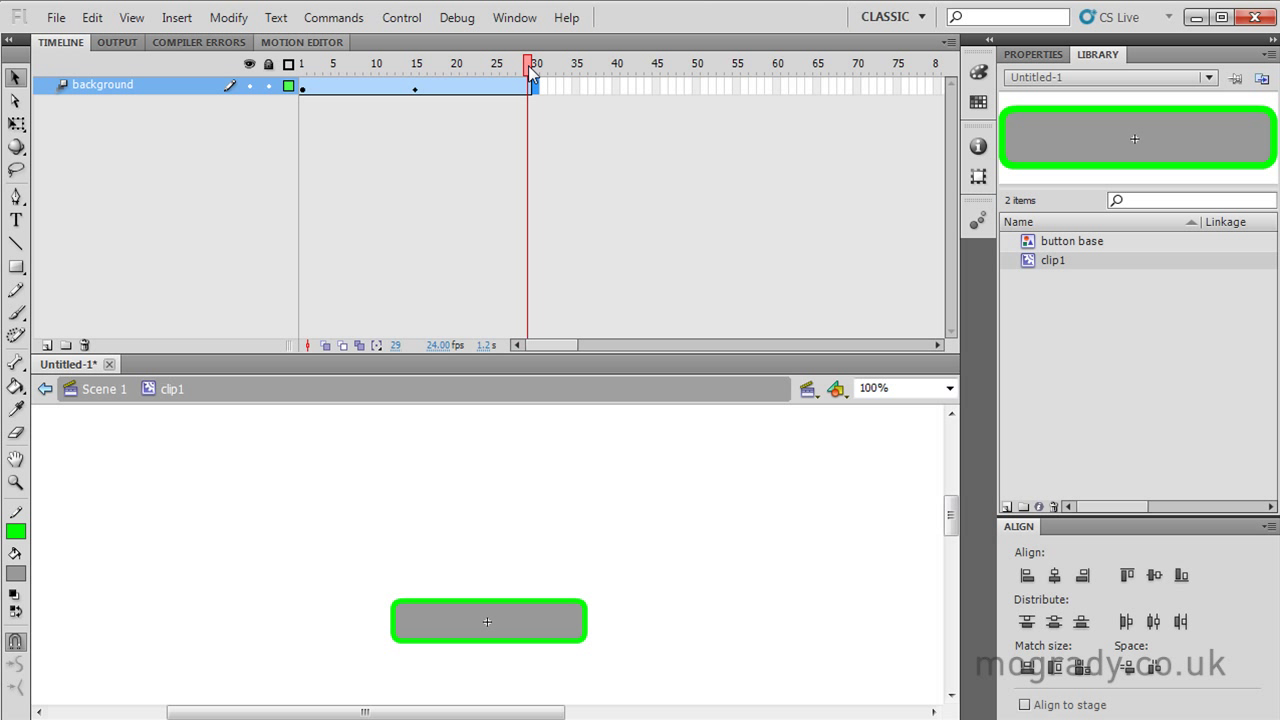
Select the tween span and set the Skew Y ease to Simple (Slow) in the Motion Editor
left_click(317, 47)
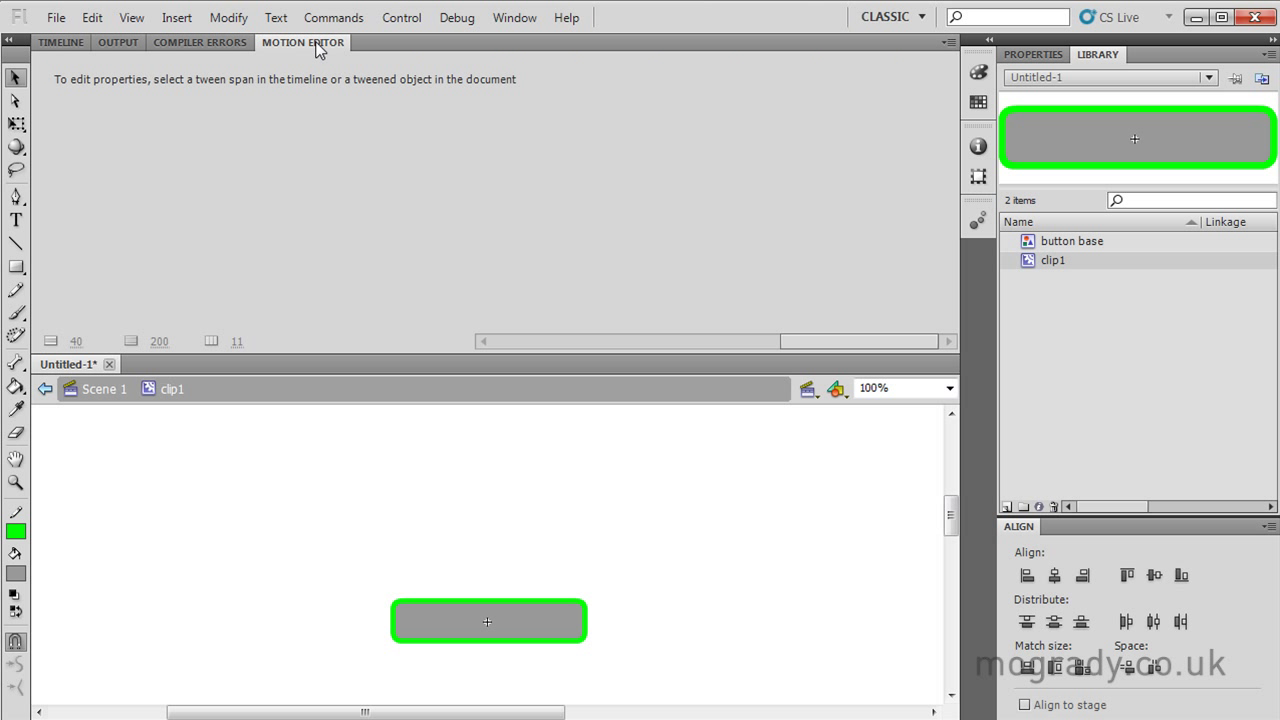
left_click(61, 42)
left_click(523, 86)
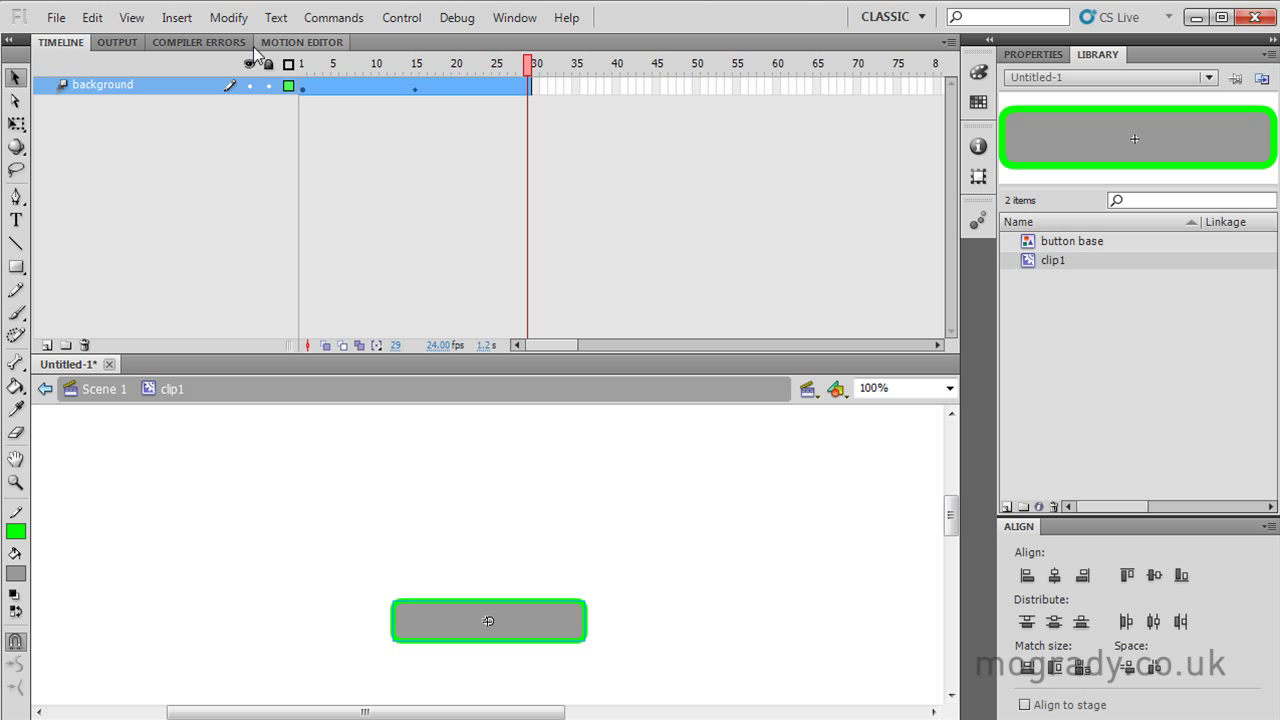
left_click(298, 42)
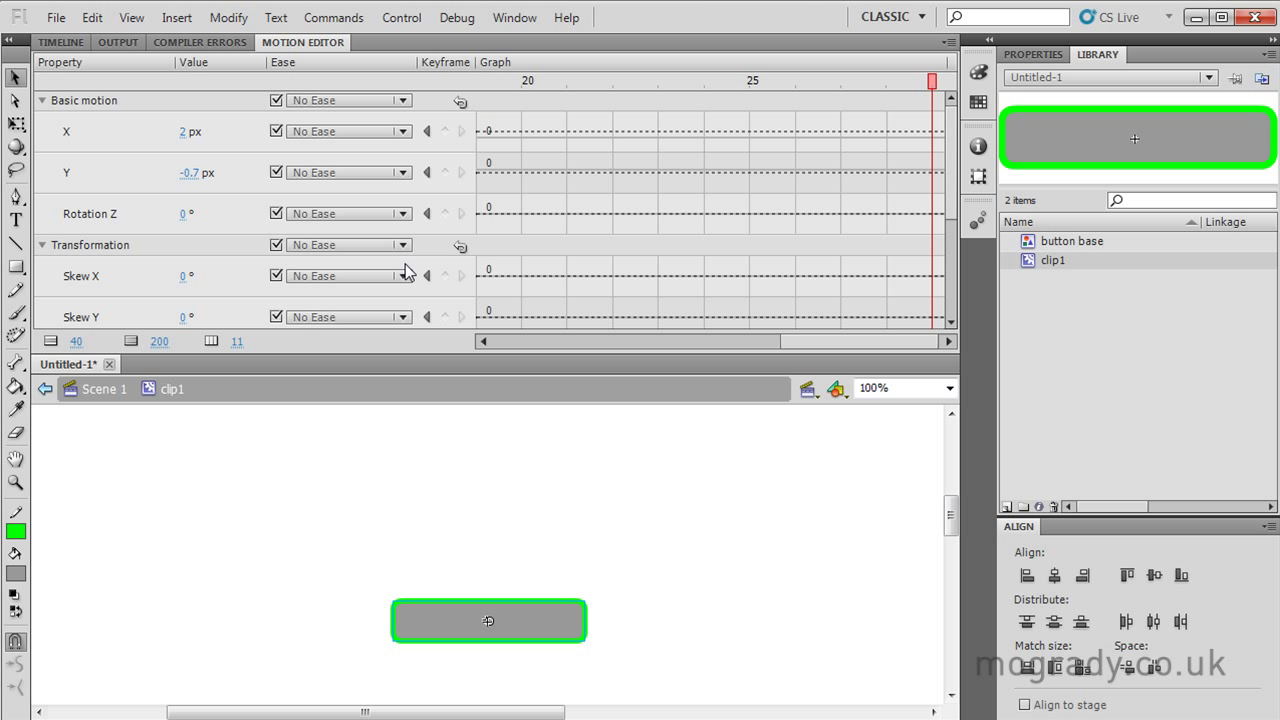
scroll(340, 293, "down", 1)
left_click(403, 293)
left_click(394, 306)
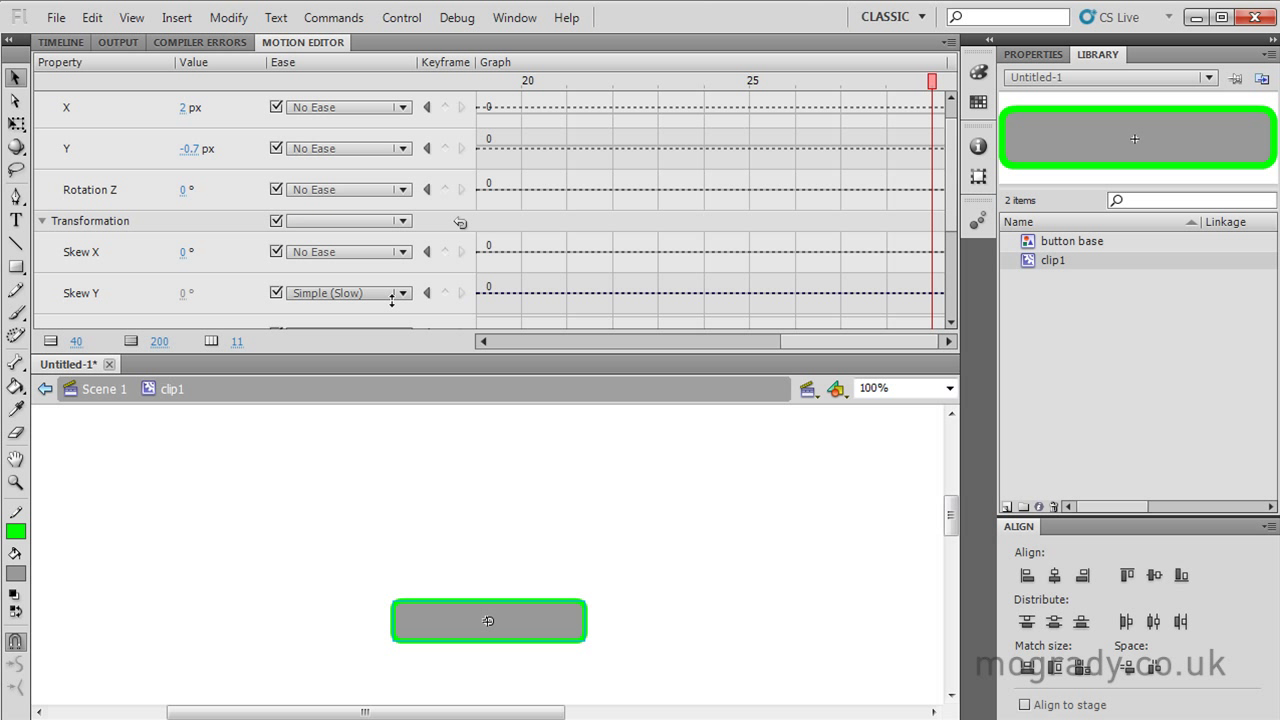
Bring Scale X/Y back to 100% at the last frame and scrub the tween to check it
scroll(953, 218, "down", 4)
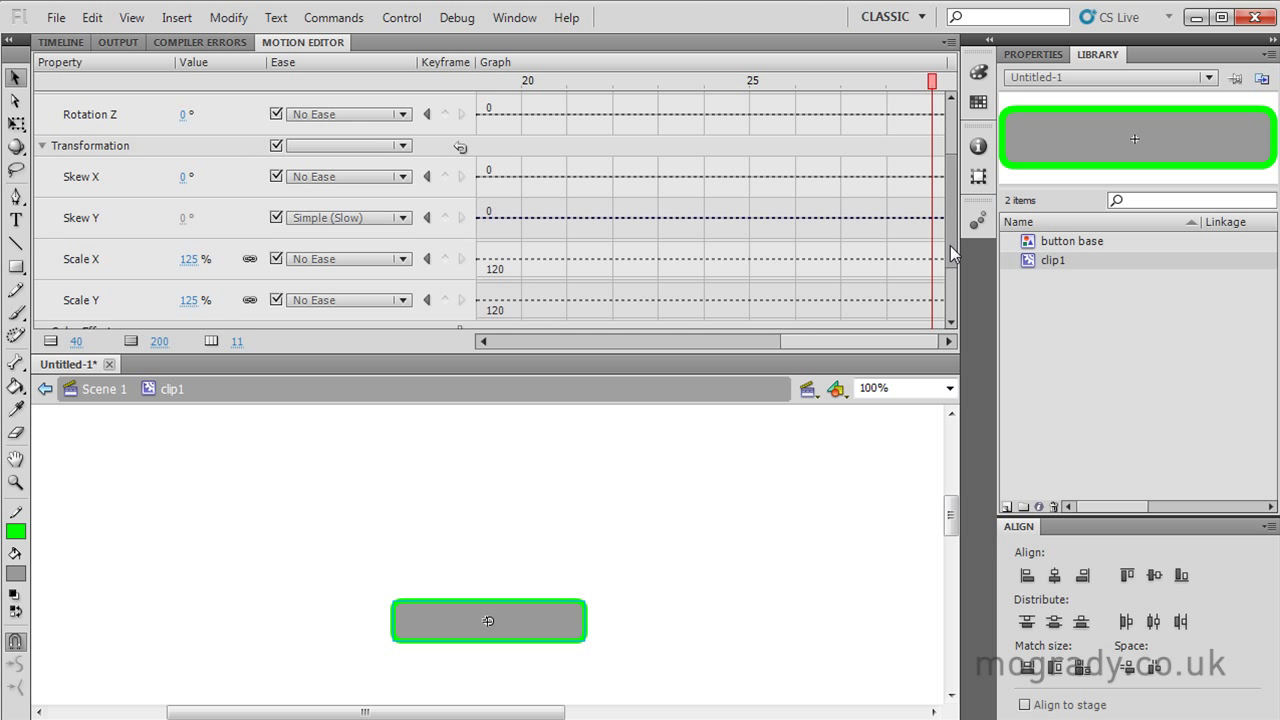
mouse_move(190, 232)
left_mouse_down()
mouse_move(152, 232)
mouse_move(170, 232)
left_mouse_up()
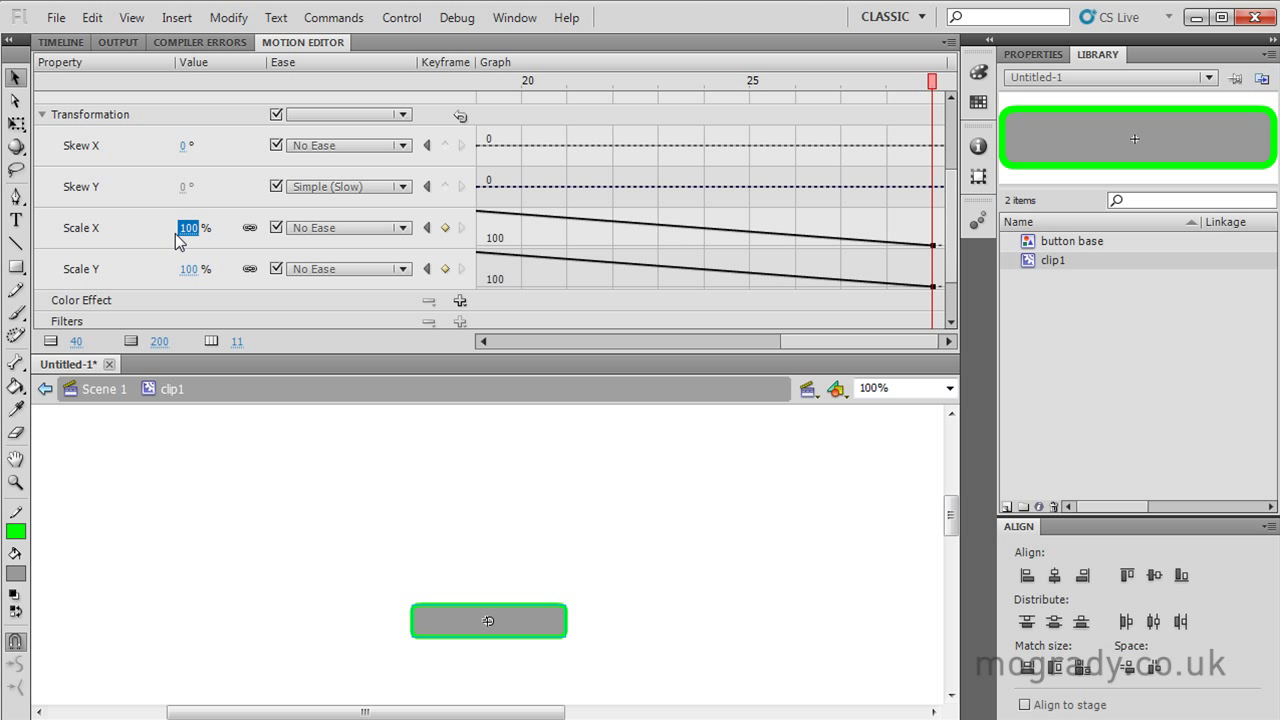
left_click(60, 42)
mouse_move(534, 70)
left_mouse_down()
mouse_move(302, 72)
mouse_move(530, 78)
left_mouse_up()
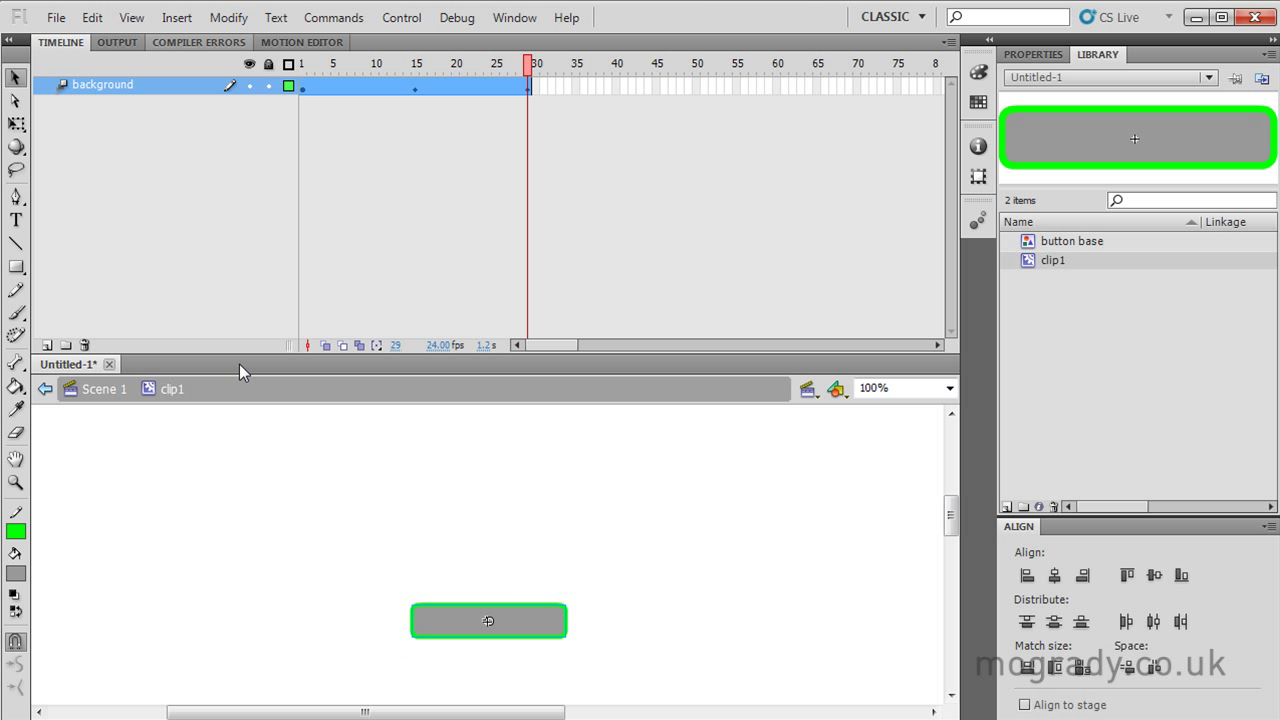
Add a new layer, delete the background layer, and place a button base instance at frame 1
left_click(47, 345)
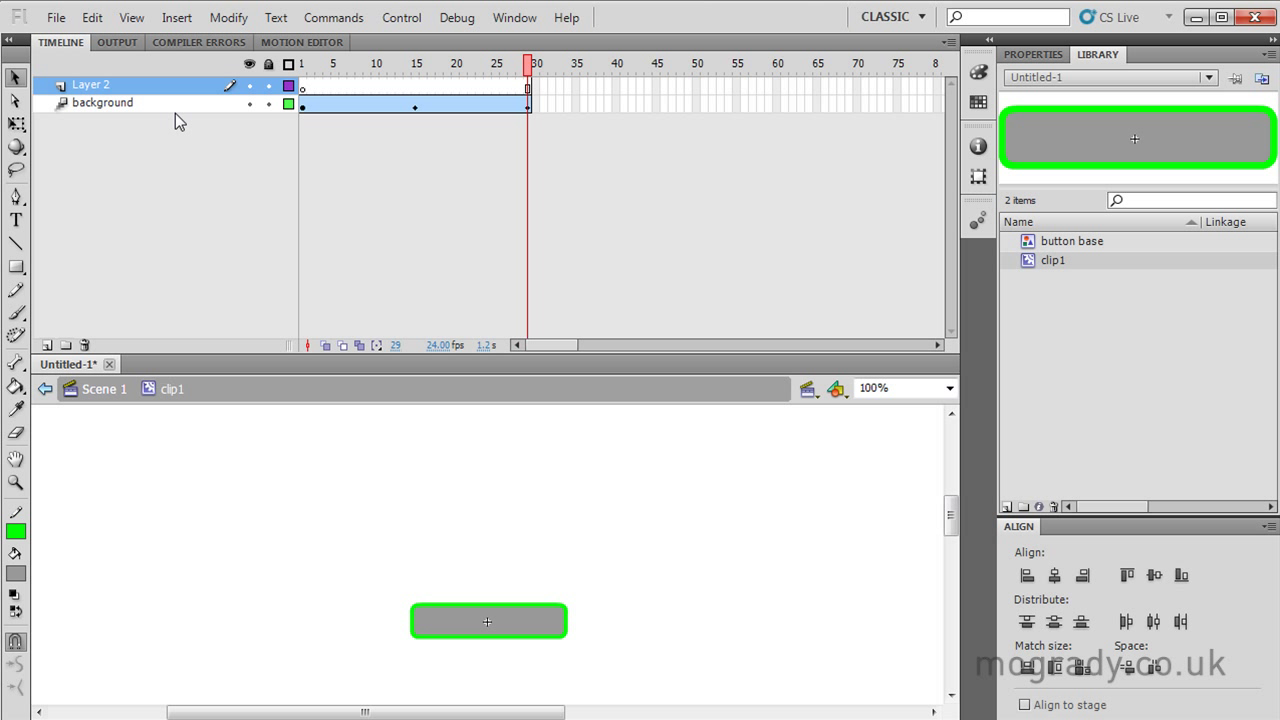
left_click_drag(164, 103, 132, 143)
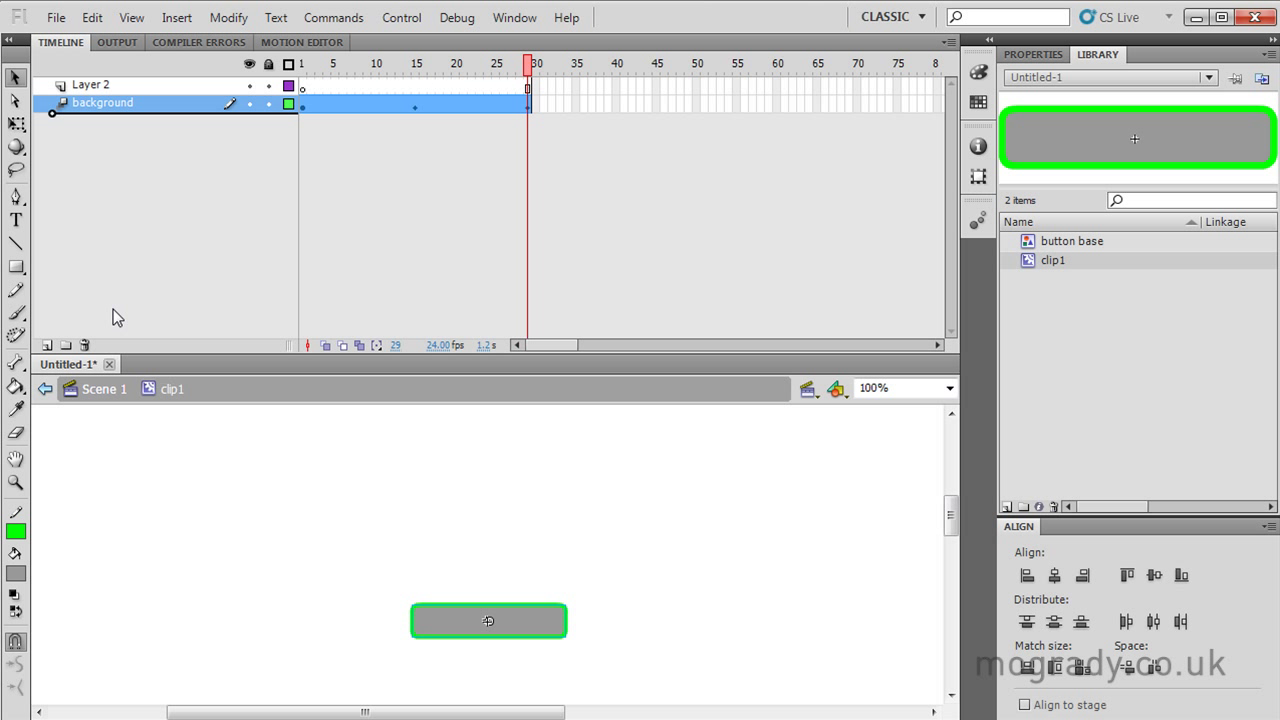
left_click(85, 345)
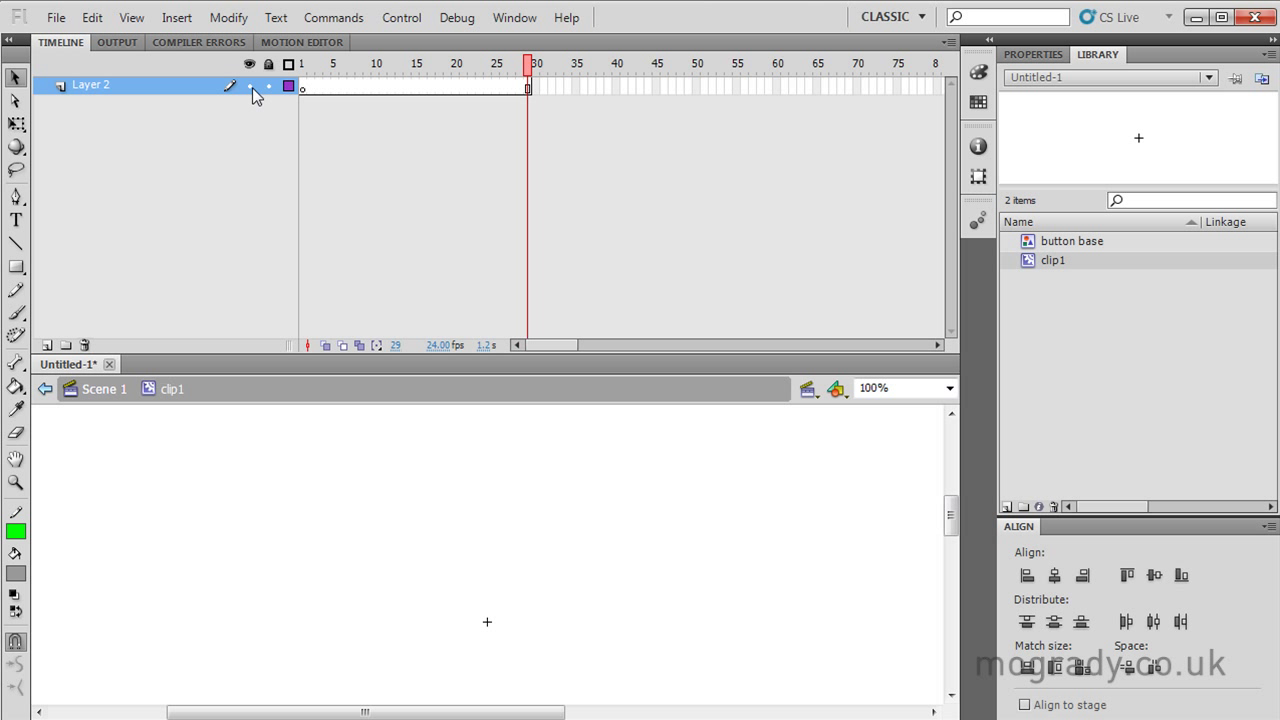
left_click(302, 88)
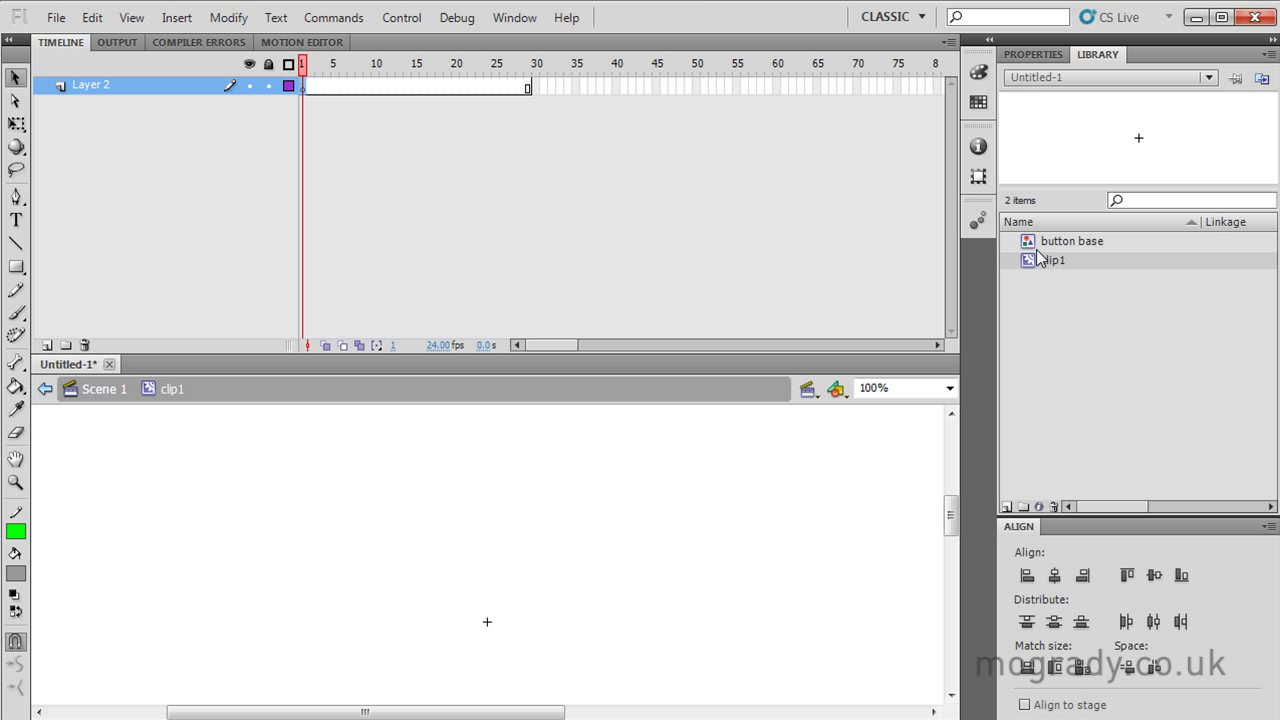
left_click_drag(1030, 243, 486, 622)
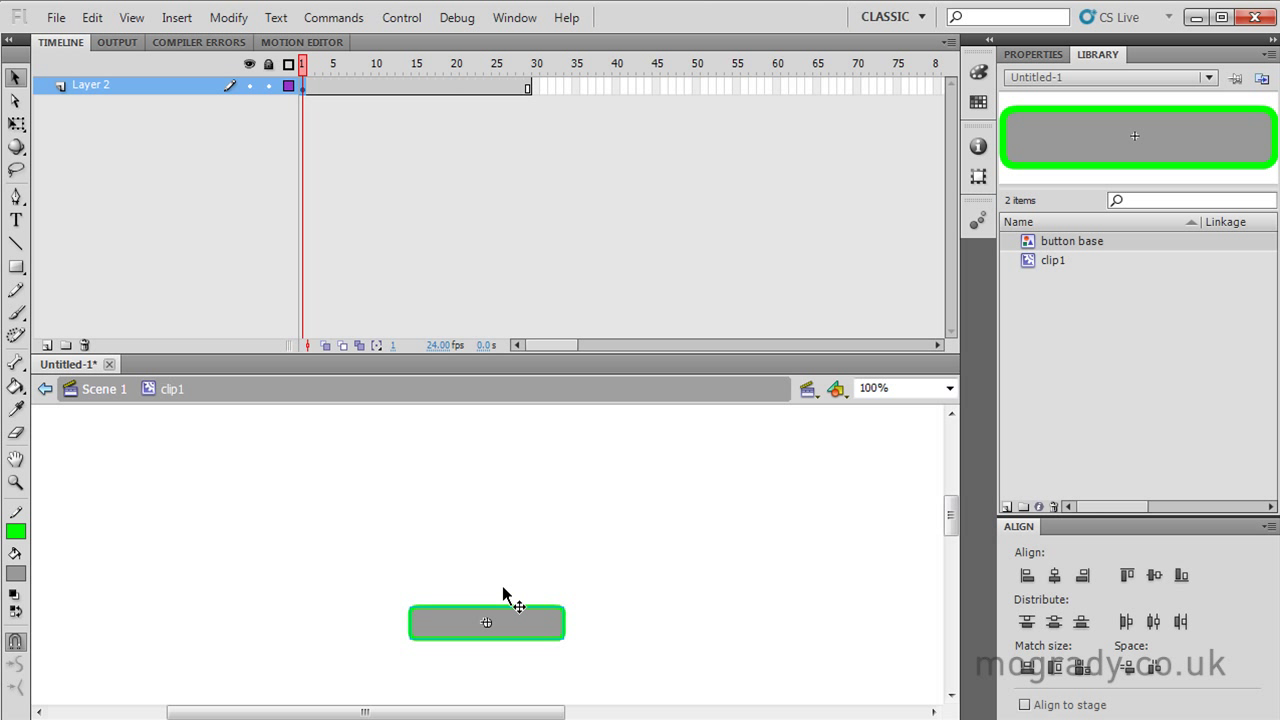
Create a classic tween over frames 1–29 and insert keyframes at frames 29 and 15
right_click(527, 86)
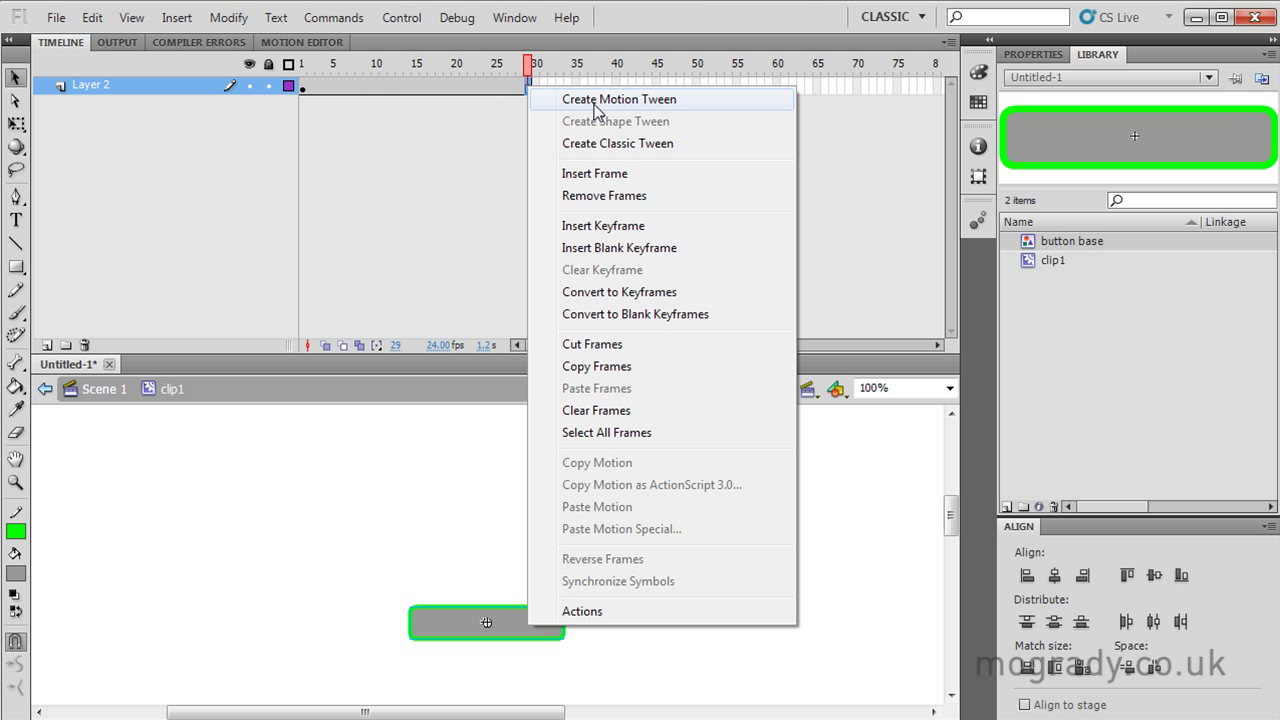
left_click(600, 146)
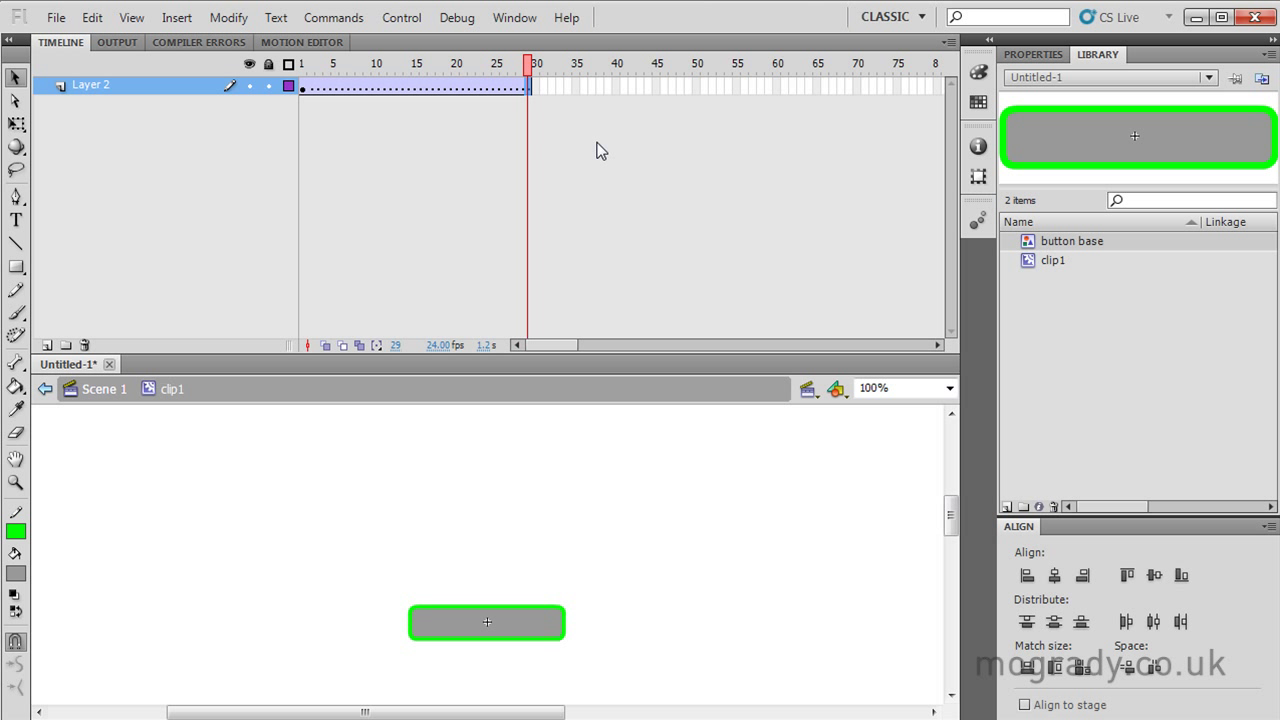
right_click(529, 89)
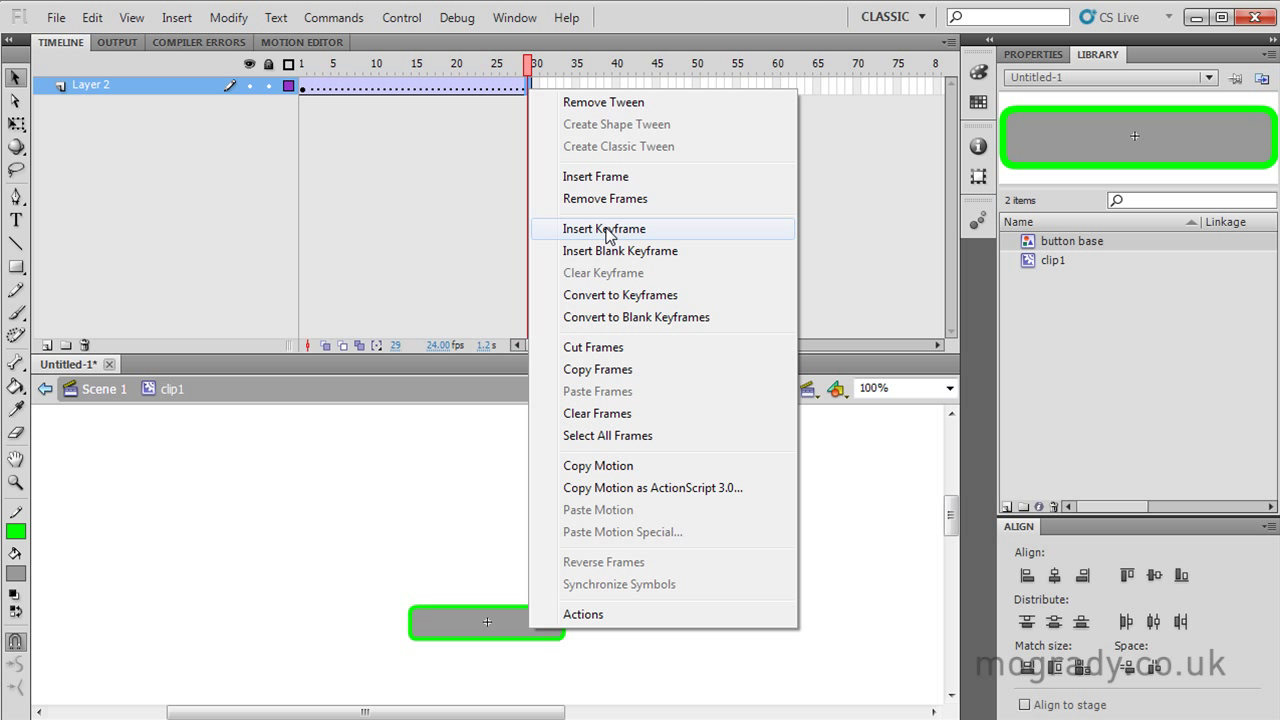
left_click(607, 232)
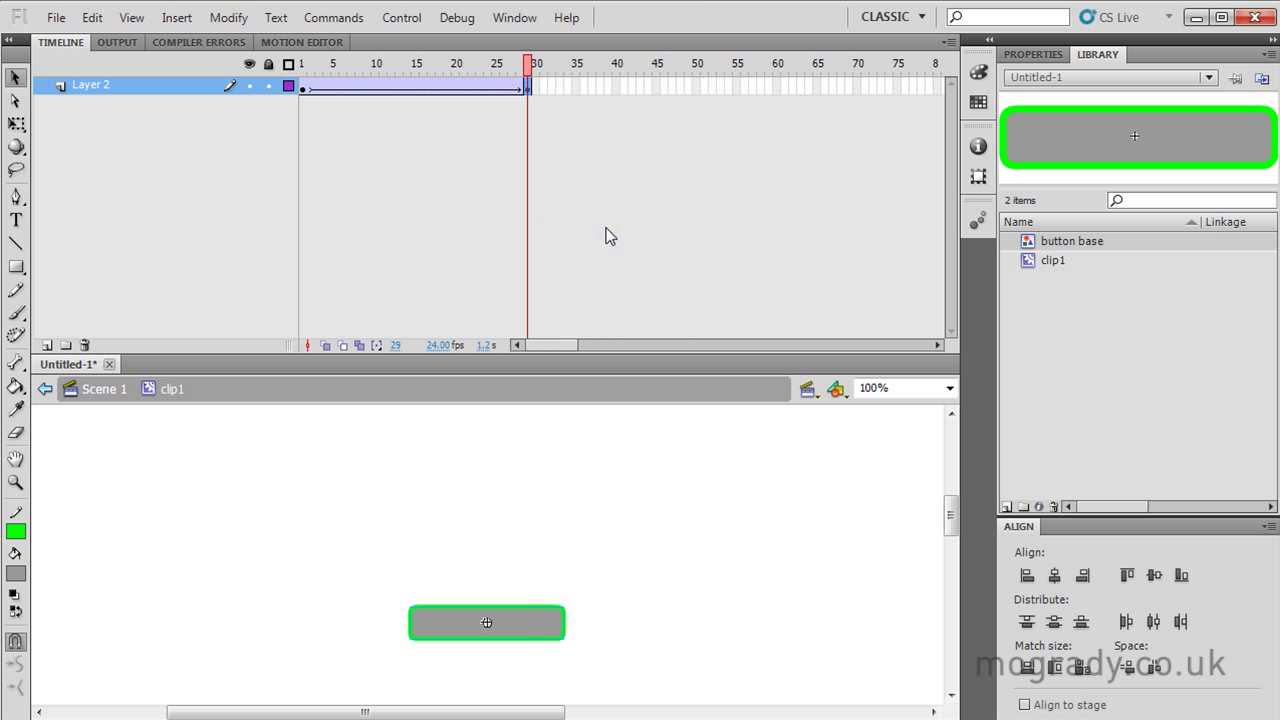
right_click(424, 89)
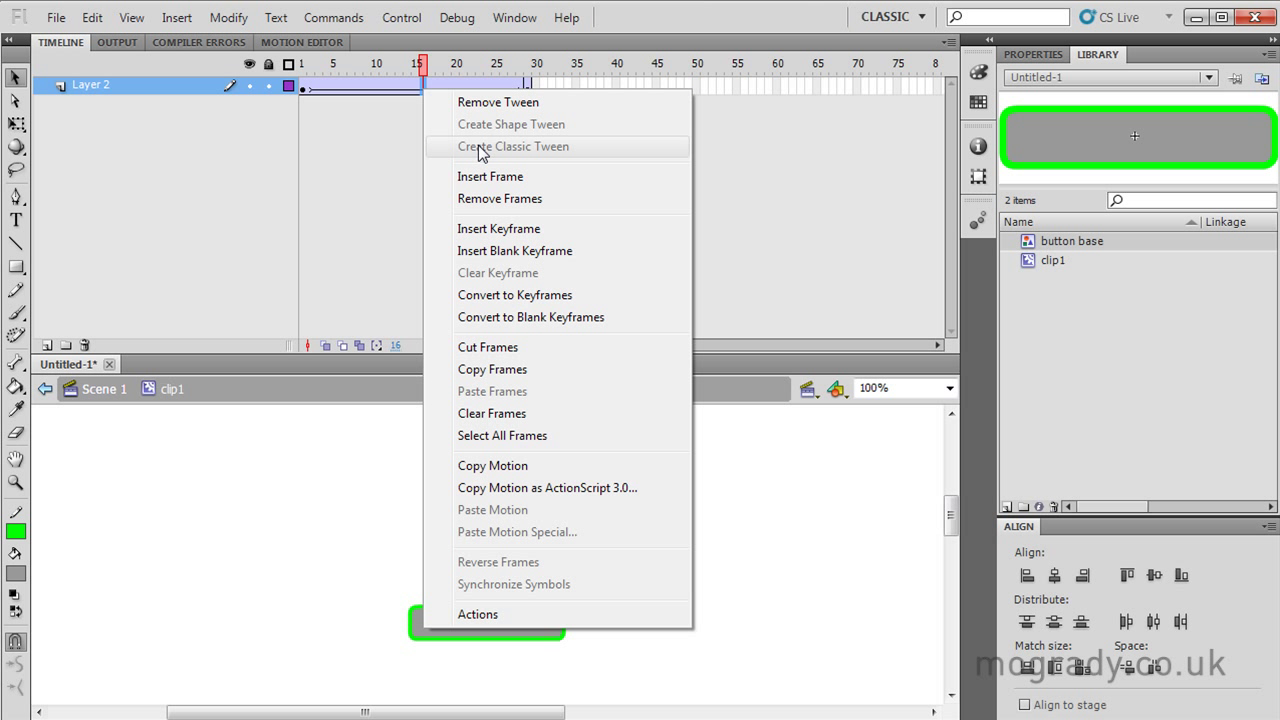
left_click(414, 88)
right_click(412, 86)
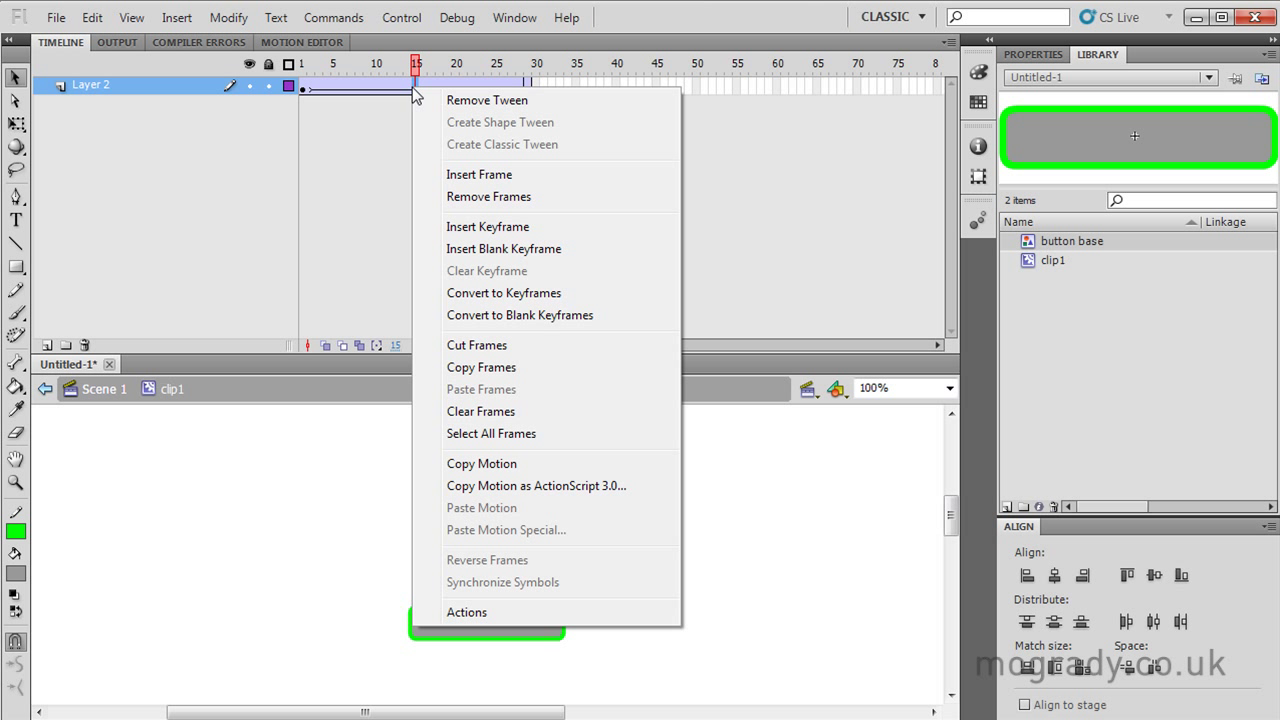
left_click(486, 228)
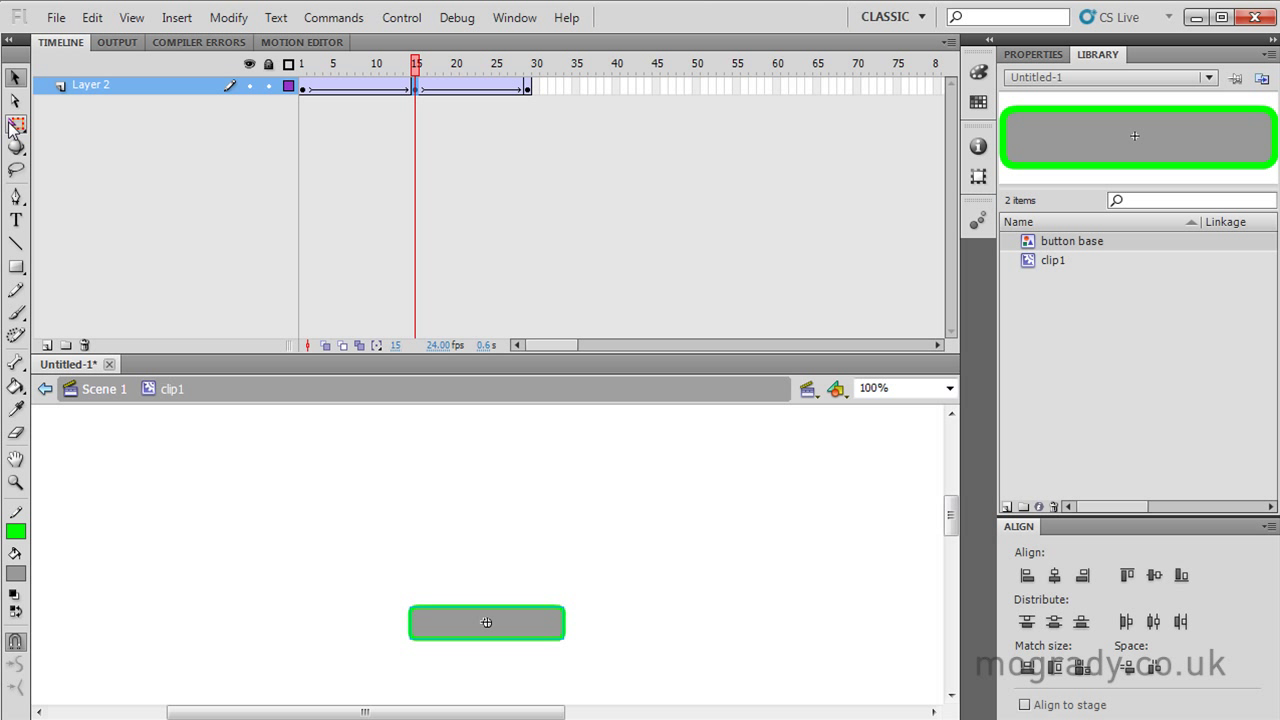
Try resizing the button freely at frame 15, then undo the manual resize
left_click(16, 125)
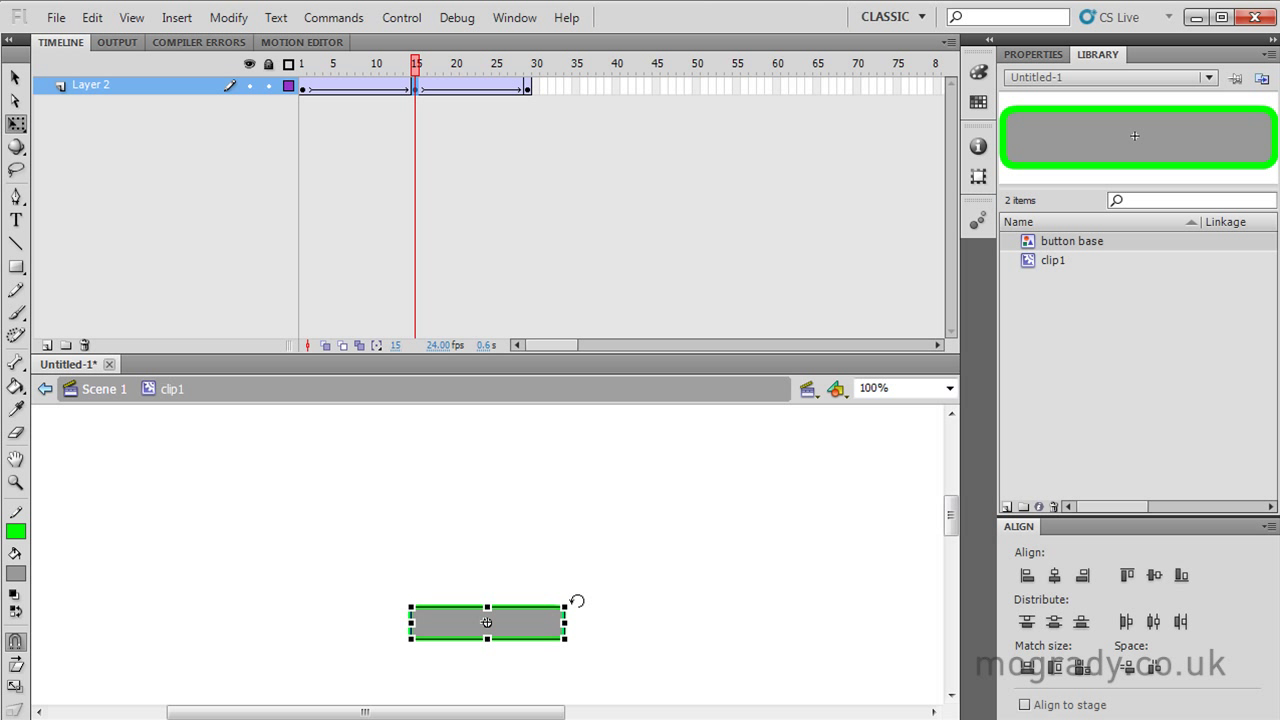
left_click_drag(565, 606, 620, 582)
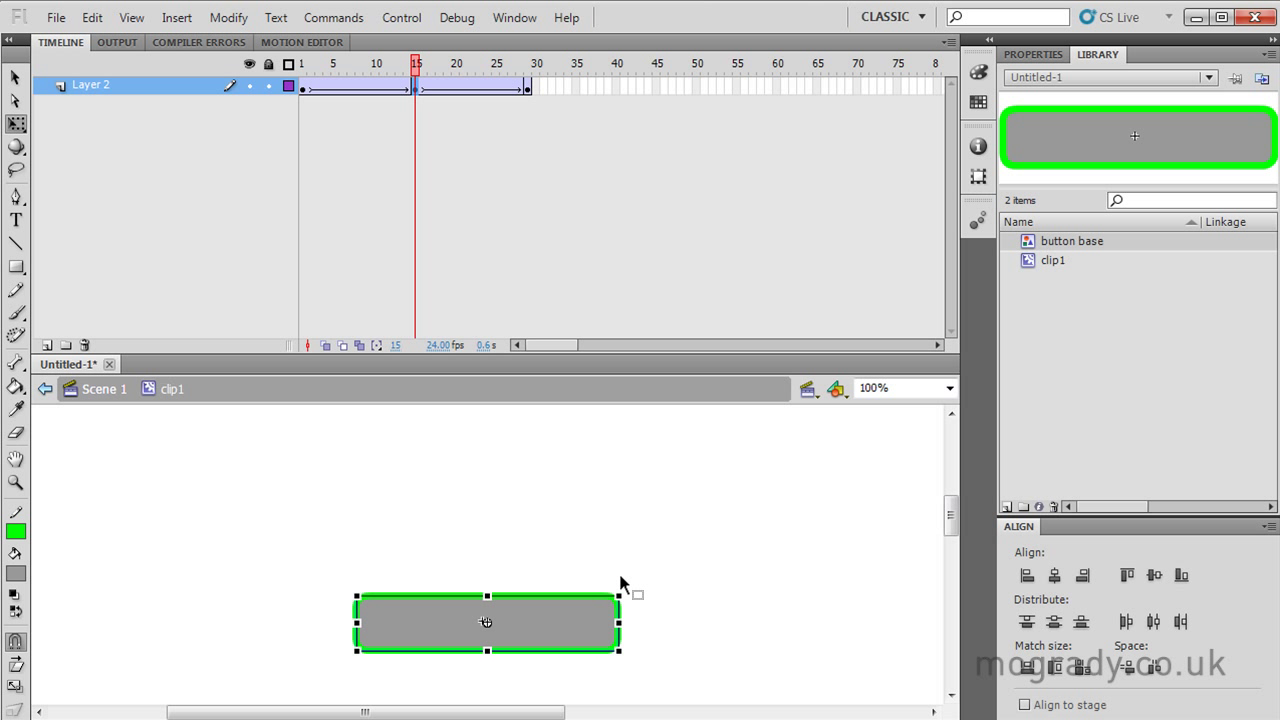
key("ctrl+z")
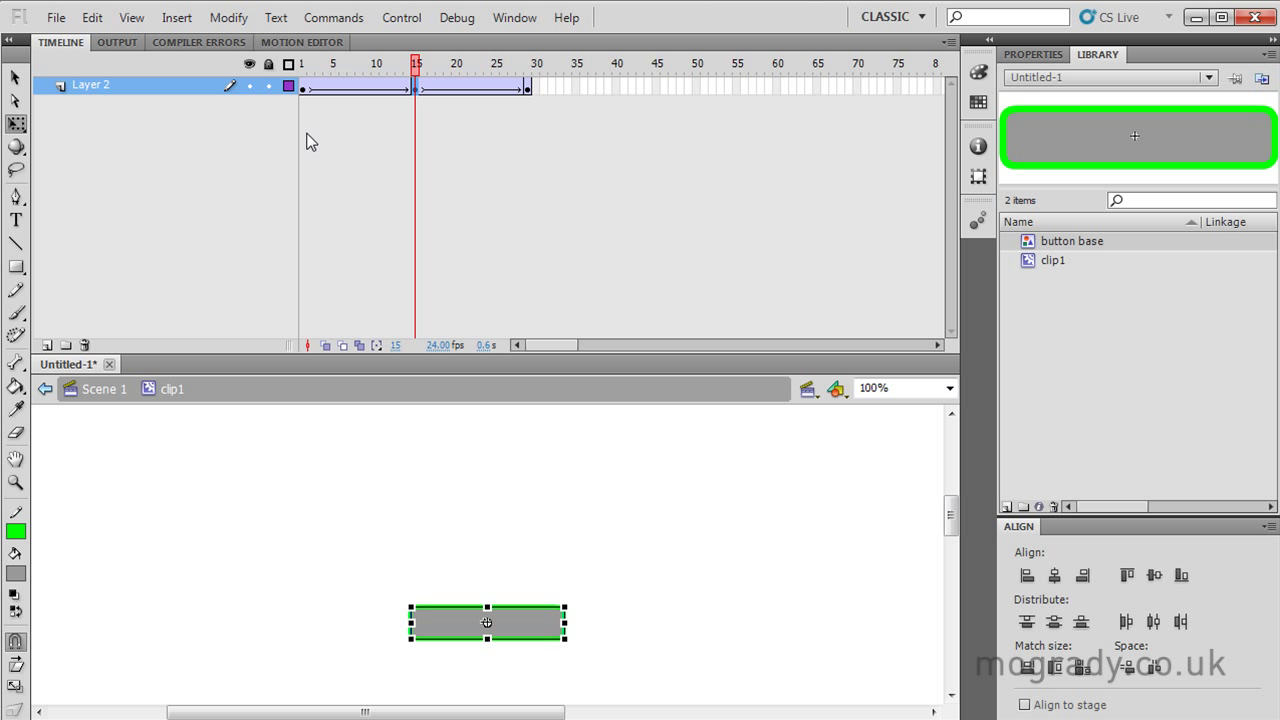
left_click(239, 22)
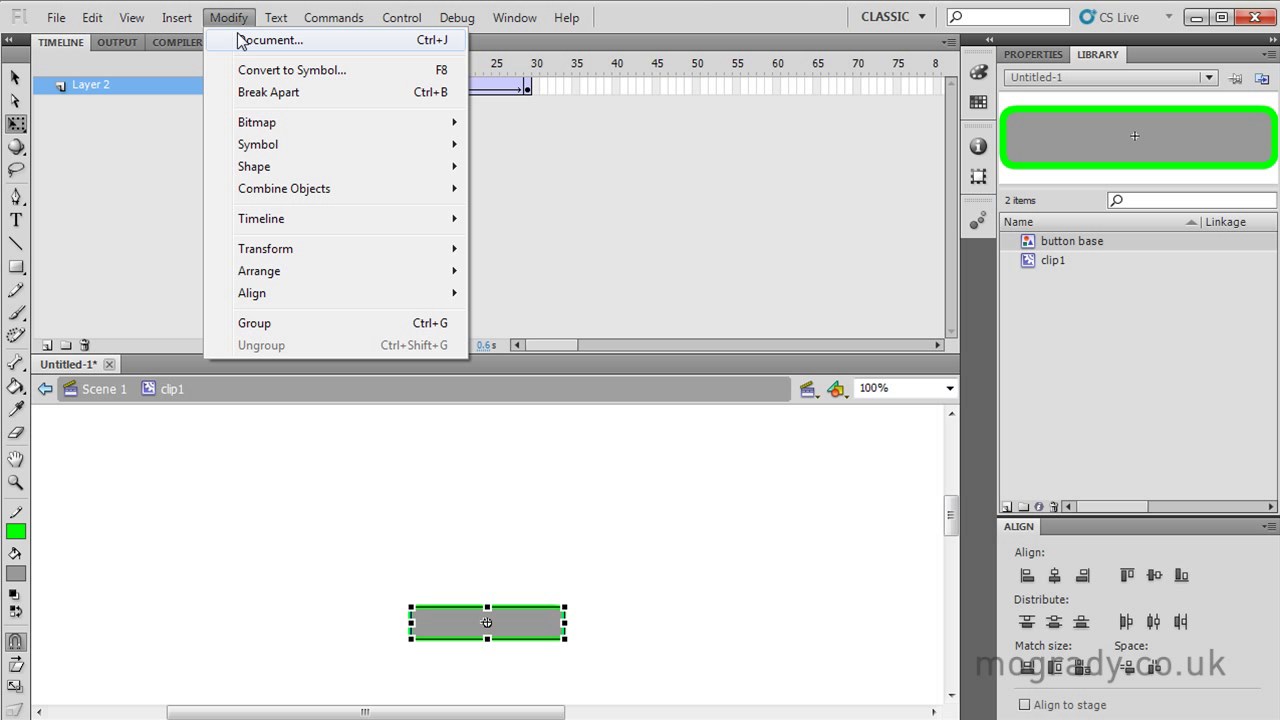
mouse_move(280, 256)
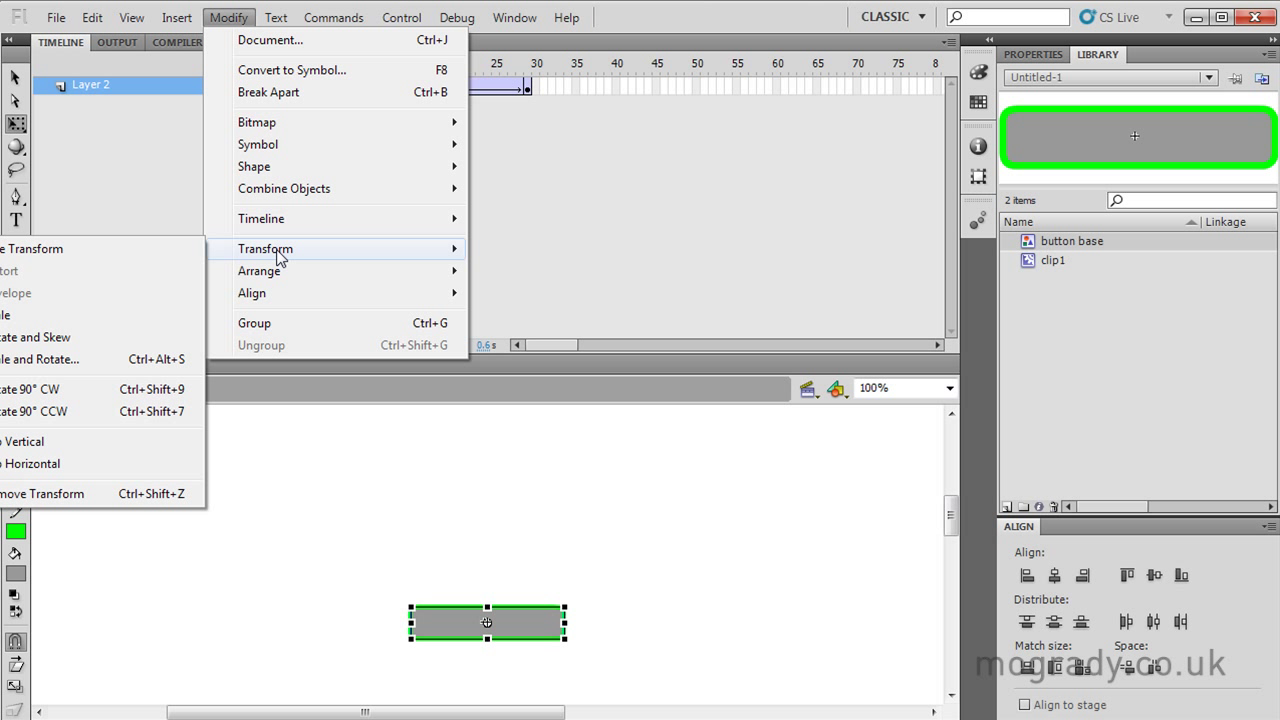
left_click(50, 320)
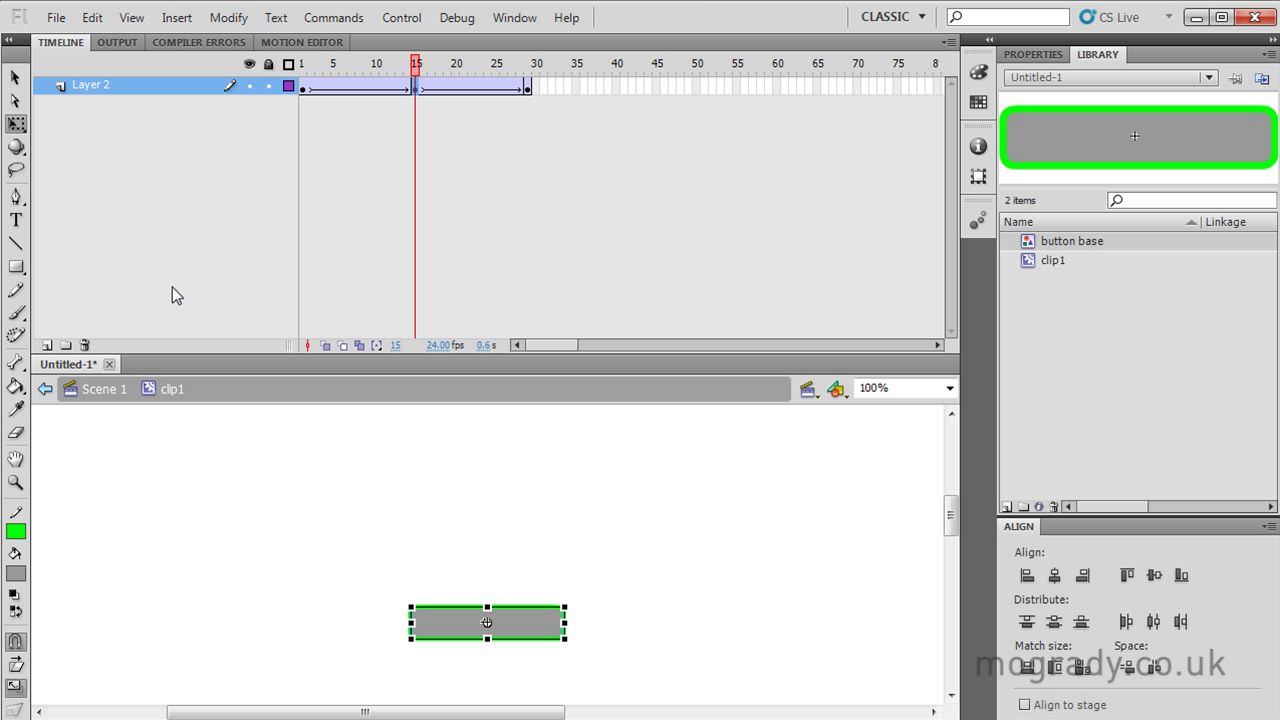
key("v")
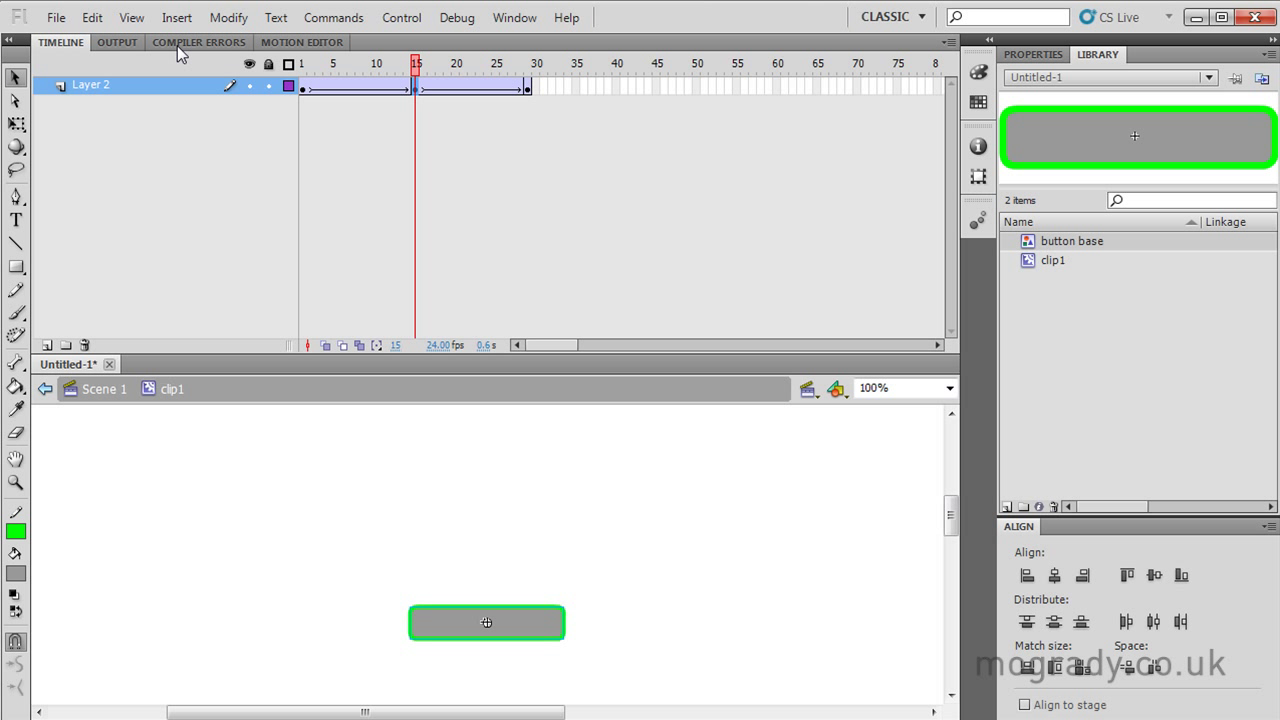
Scale the button to 110% with Modify > Transform > Scale and Rotate, then play the pulse
left_click(226, 17)
mouse_move(262, 252)
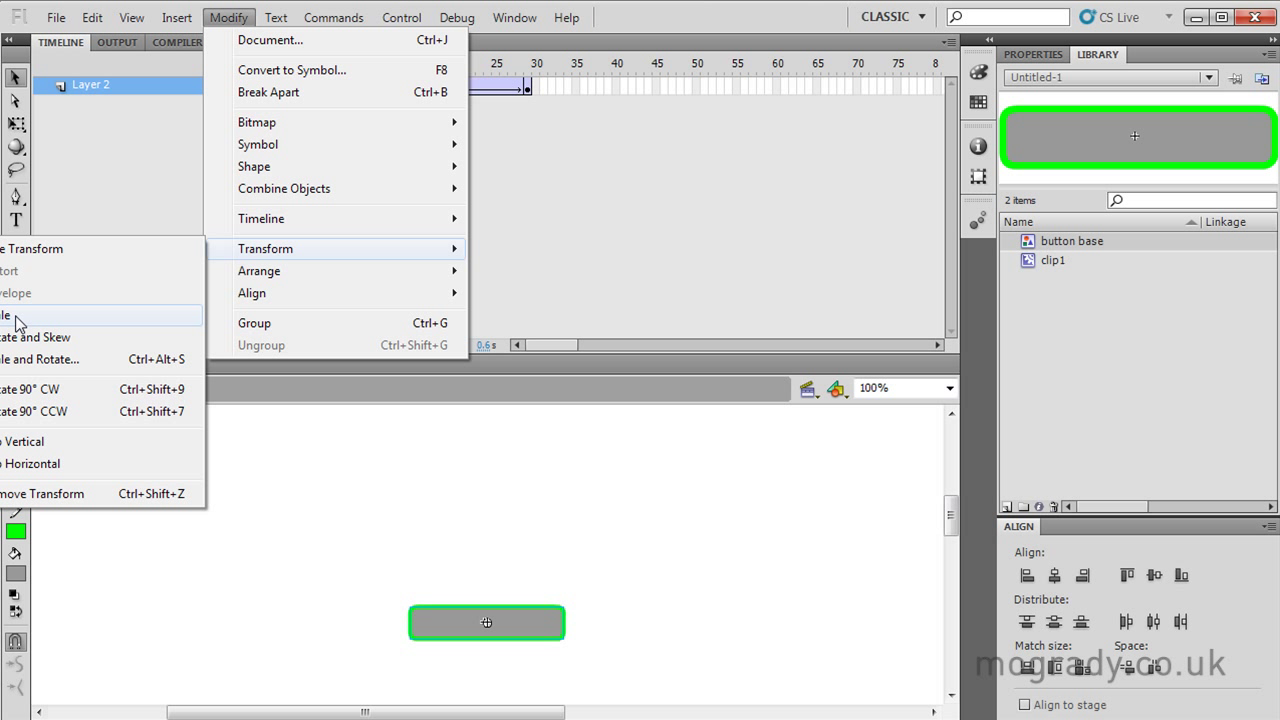
left_click(36, 361)
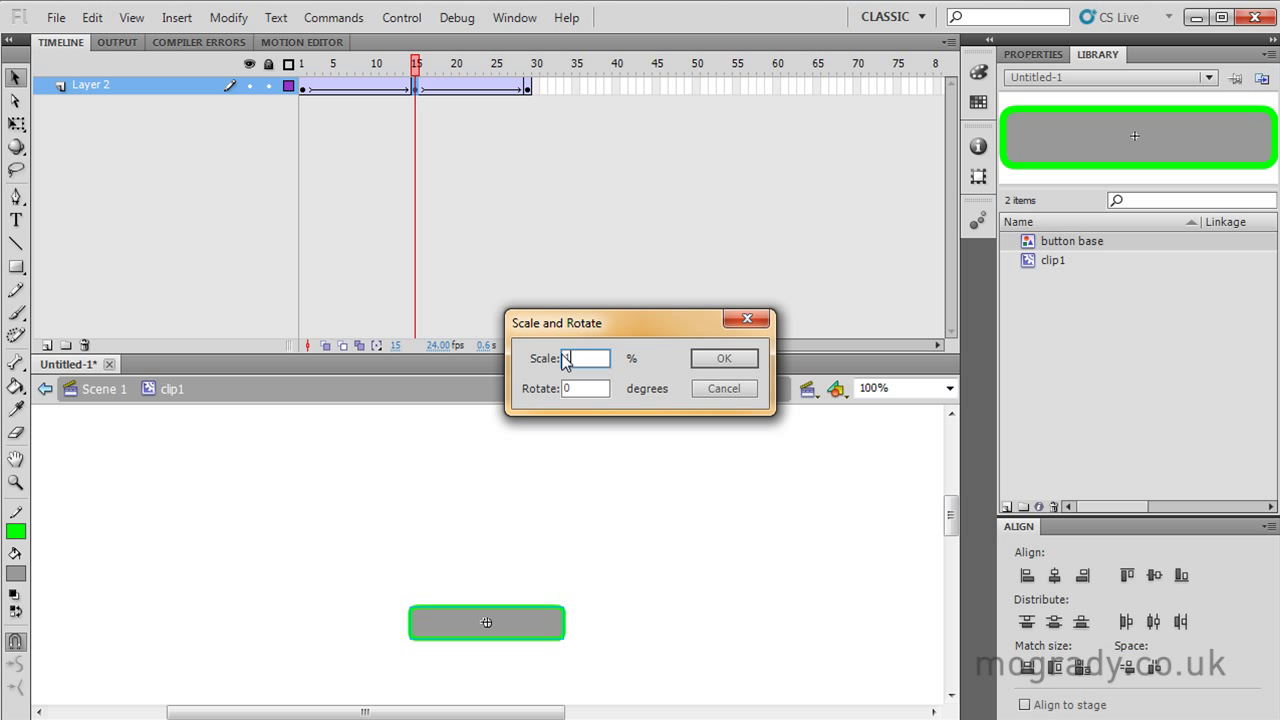
left_click(723, 360)
key("Return")
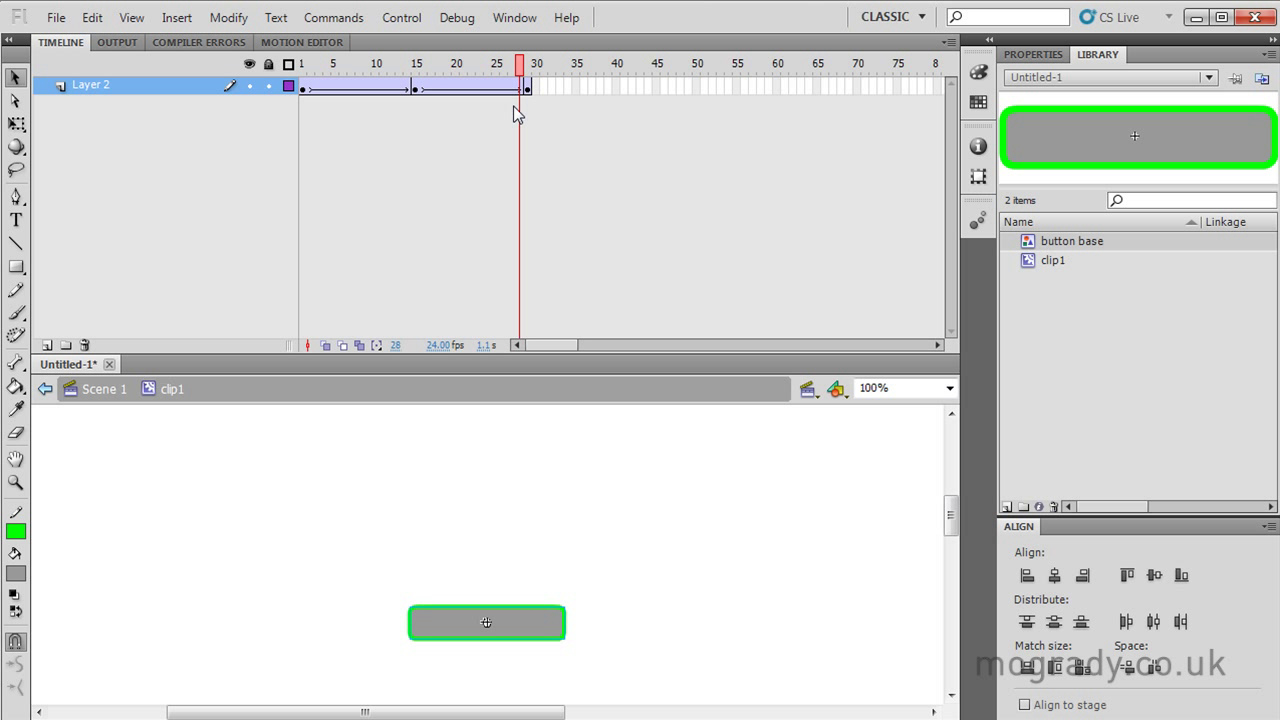
Back in Scene 1, drag clip1 instances from the Library down the stage
left_click(104, 389)
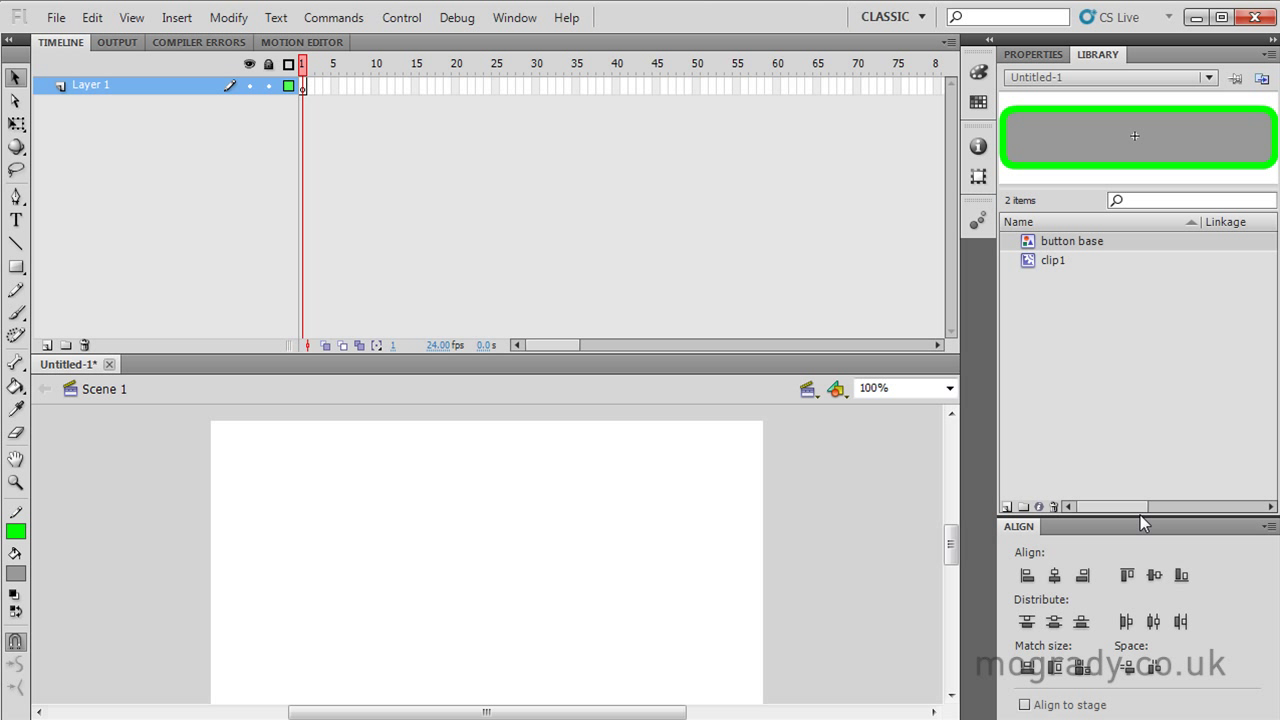
left_click_drag(1031, 258, 305, 455)
left_click_drag(1031, 262, 330, 567)
left_click_drag(1035, 261, 403, 598)
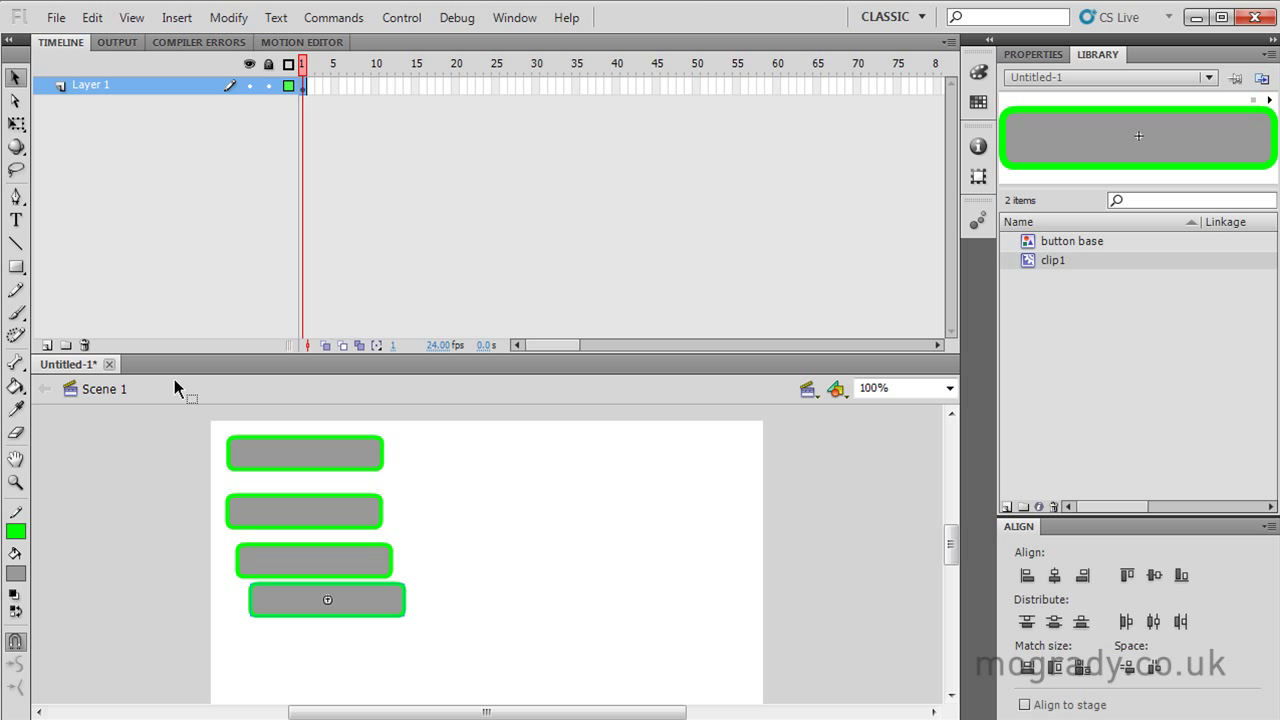
Align the four instances' left edges, distribute them by vertical center, and test the movie
left_click_drag(174, 404, 466, 678)
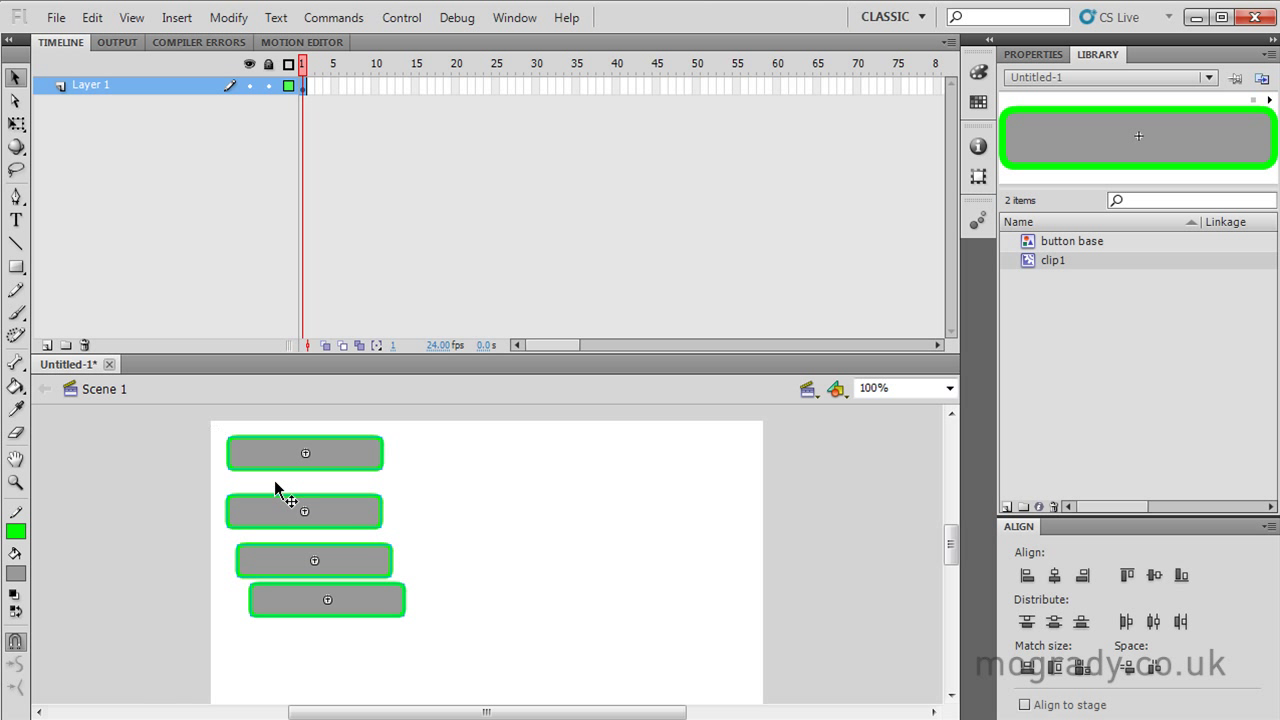
left_click(1028, 577)
left_click(1054, 622)
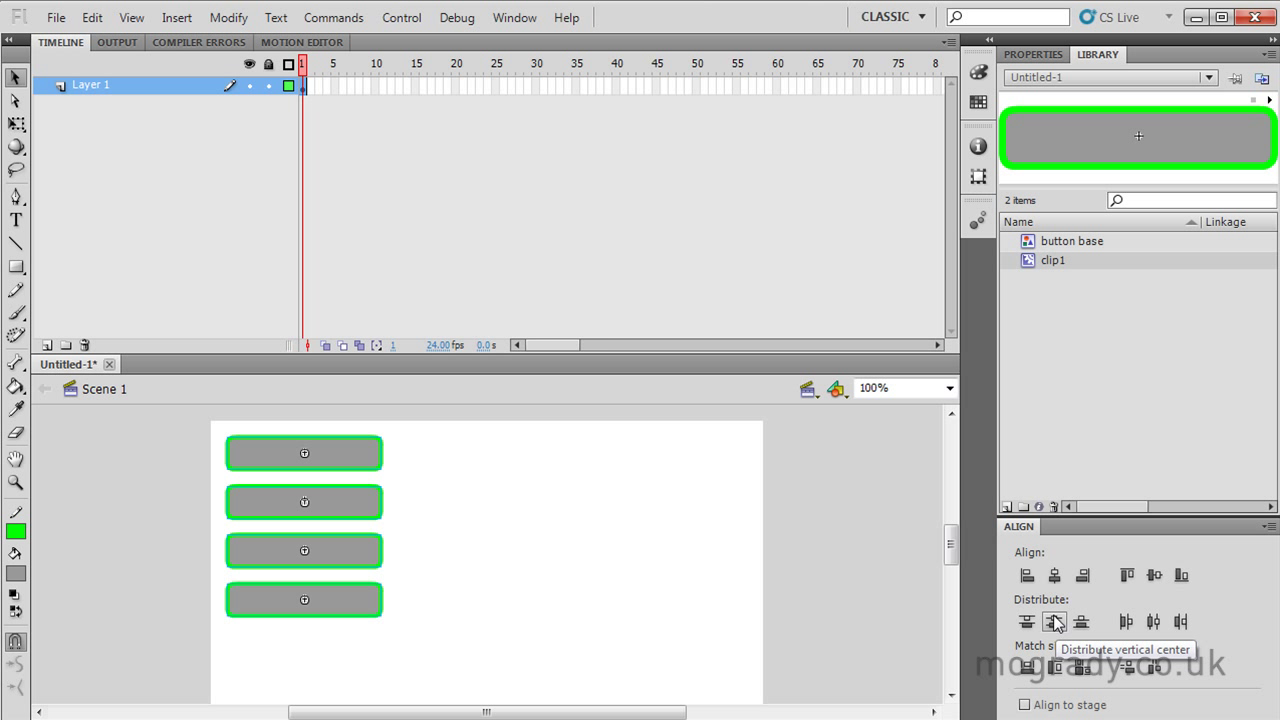
key("ctrl+Return")
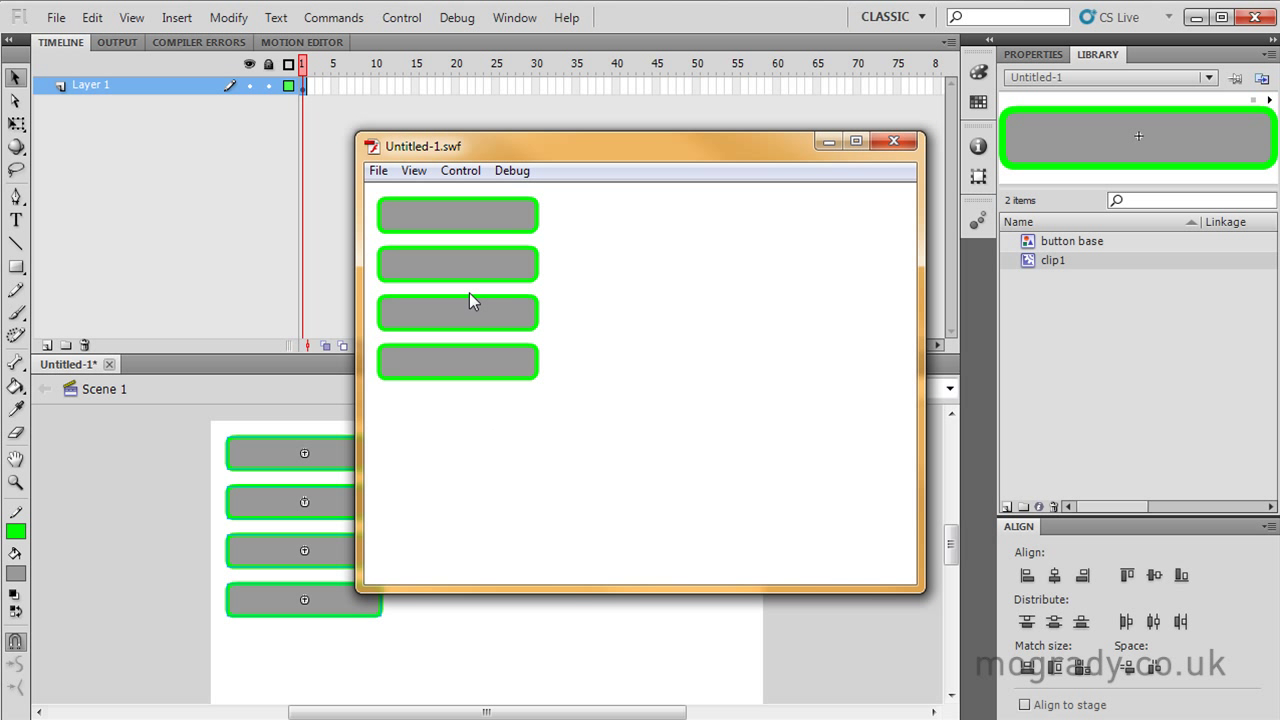
left_click(893, 141)
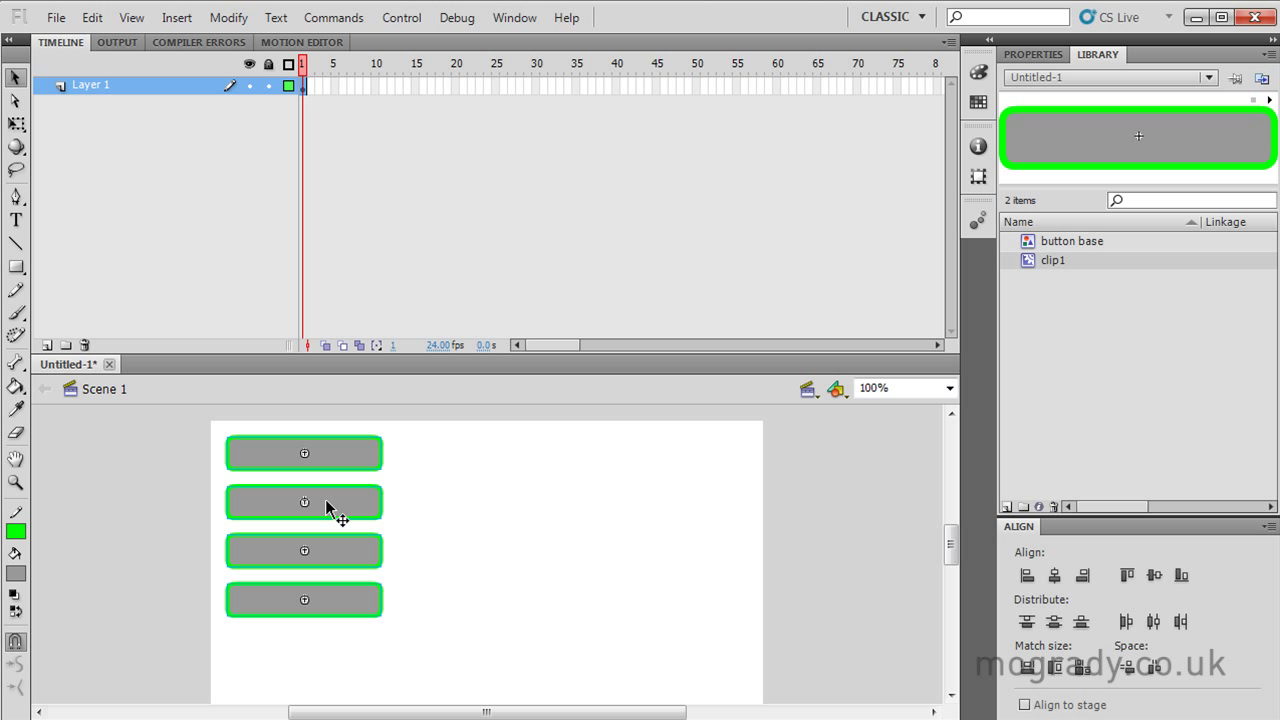
left_click(364, 503)
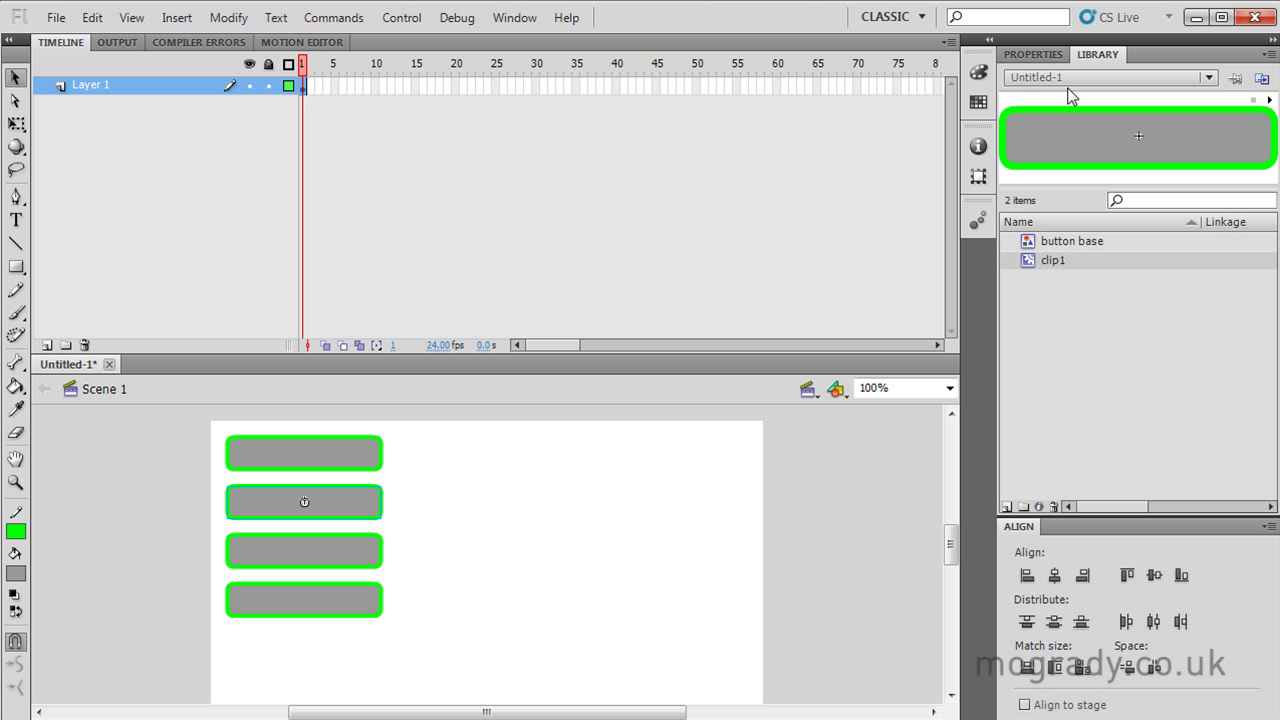
Add a Drop Shadow filter to the second clip
left_click(1045, 55)
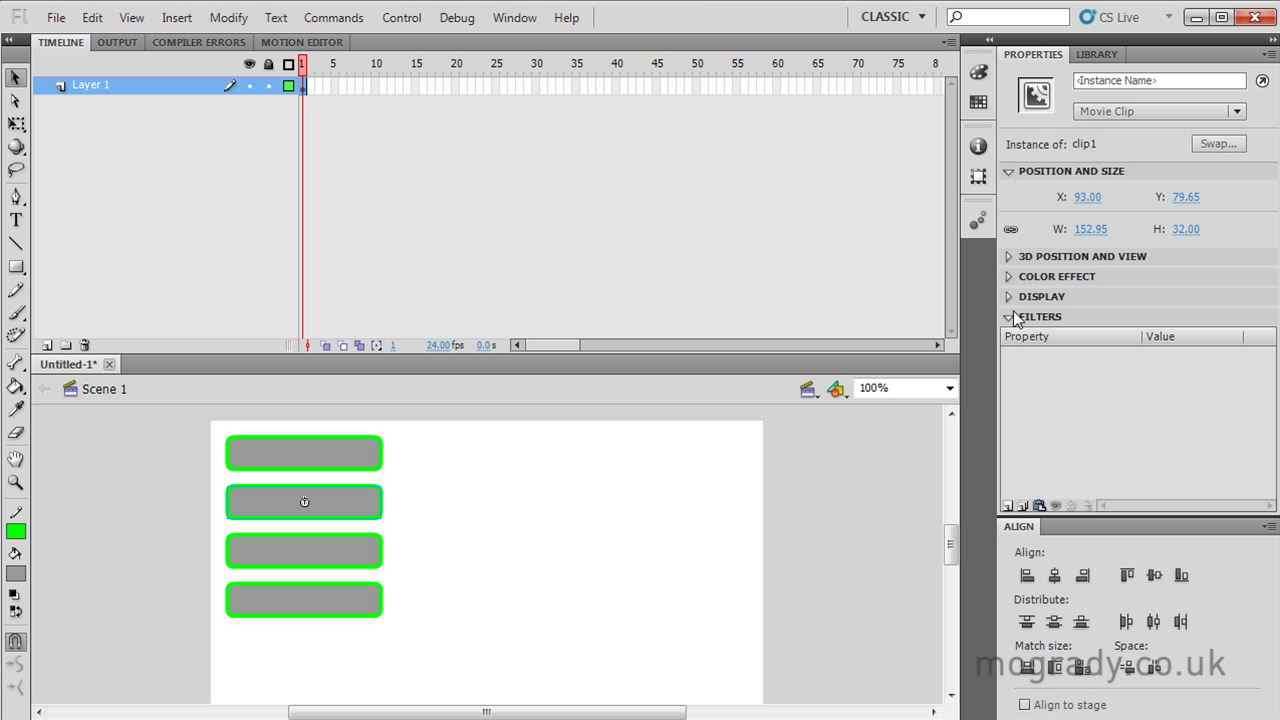
left_click(1008, 506)
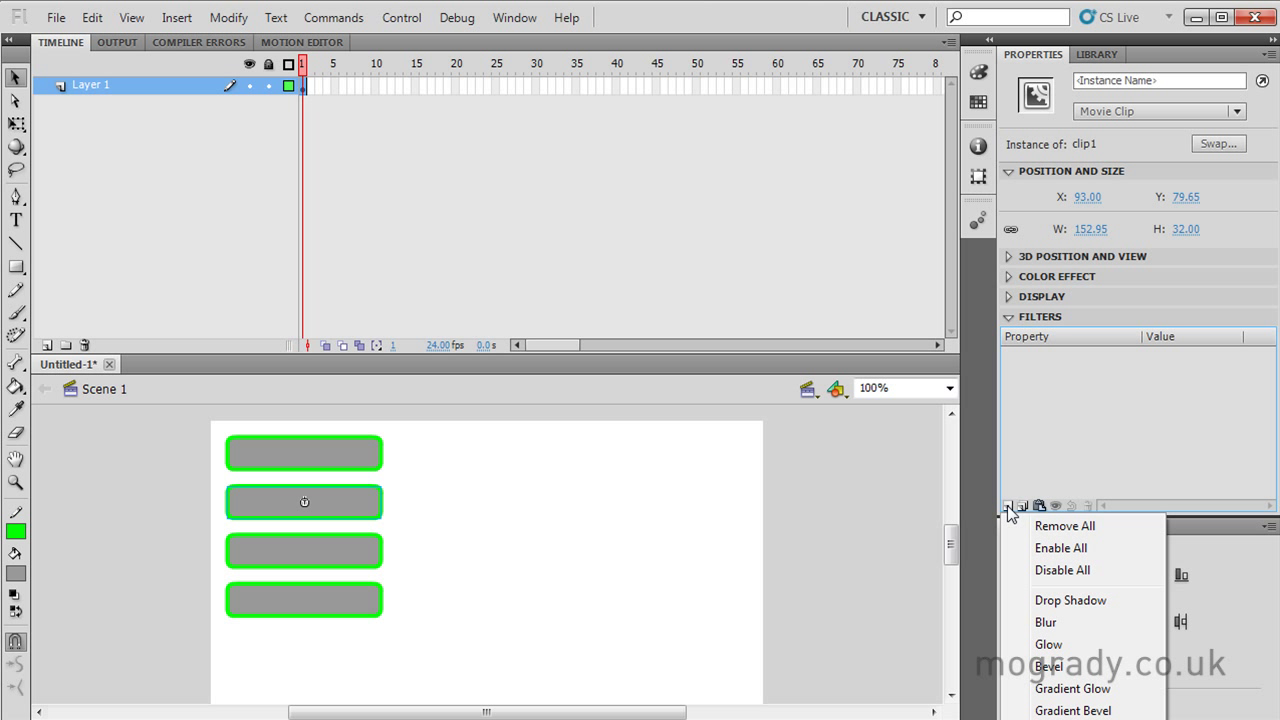
left_click(1058, 601)
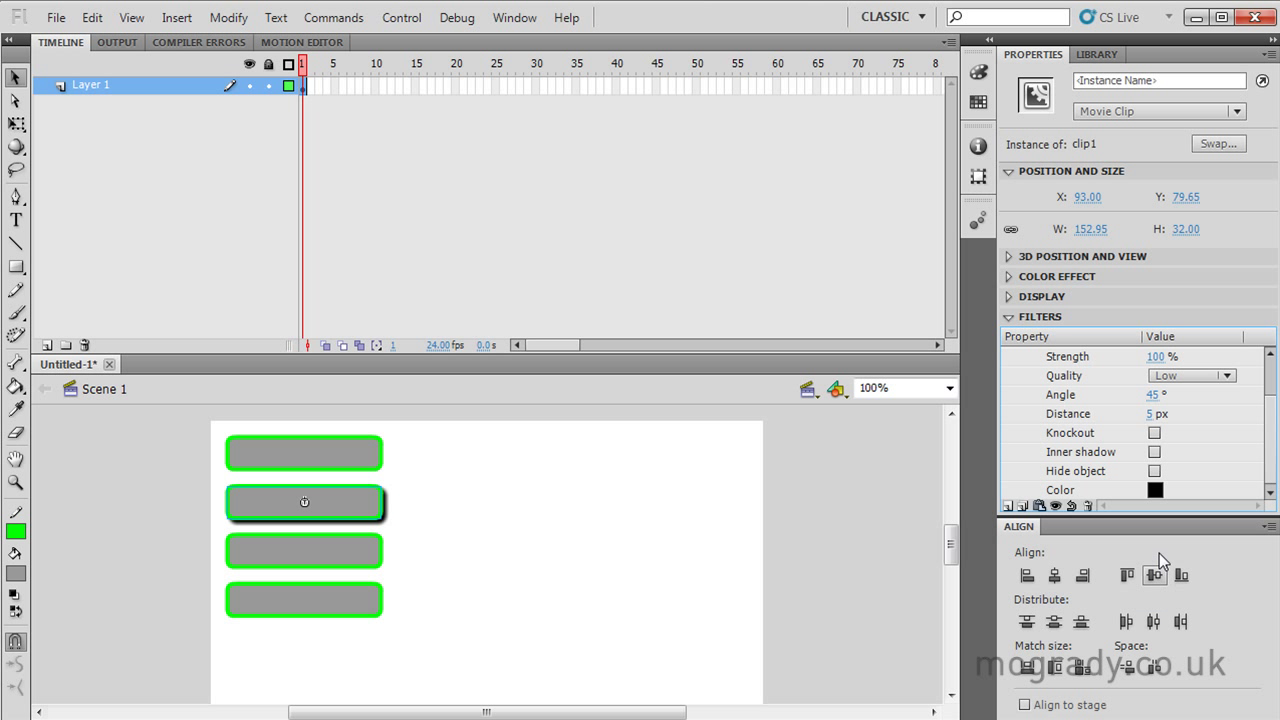
Select the top clip and add a Blur filter to it
left_click(362, 460)
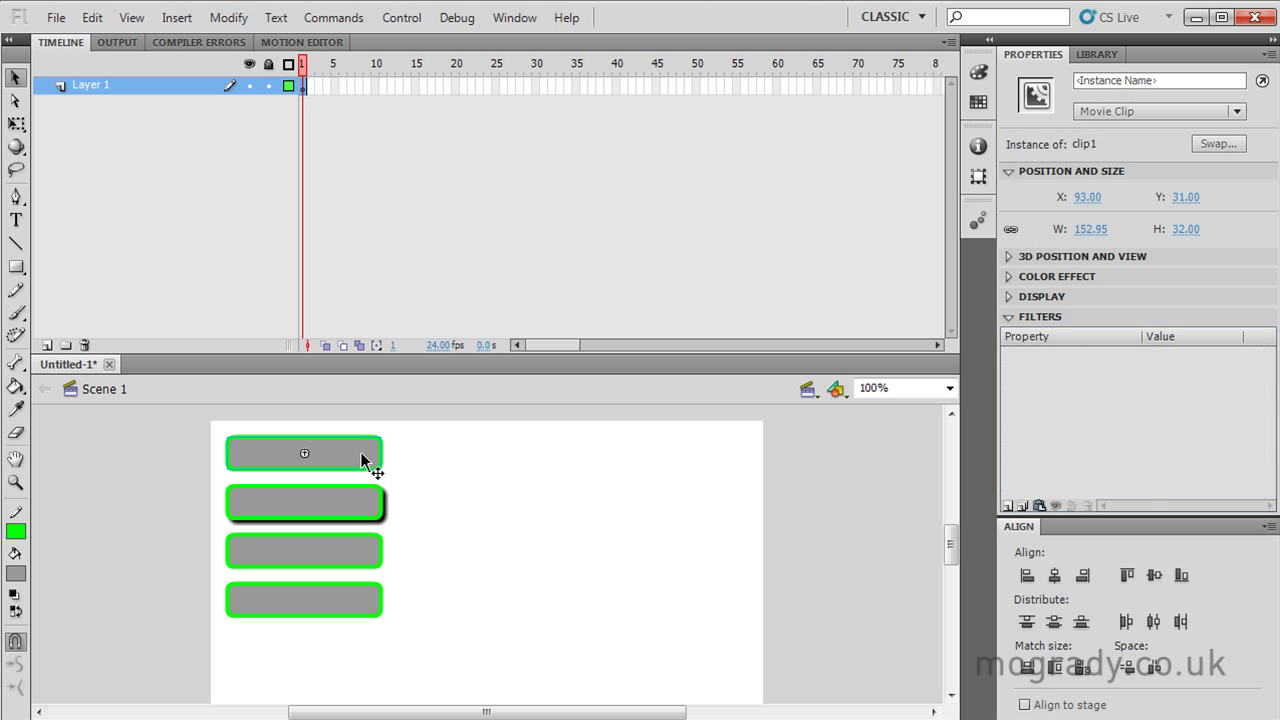
left_click(1010, 316)
left_click(1011, 316)
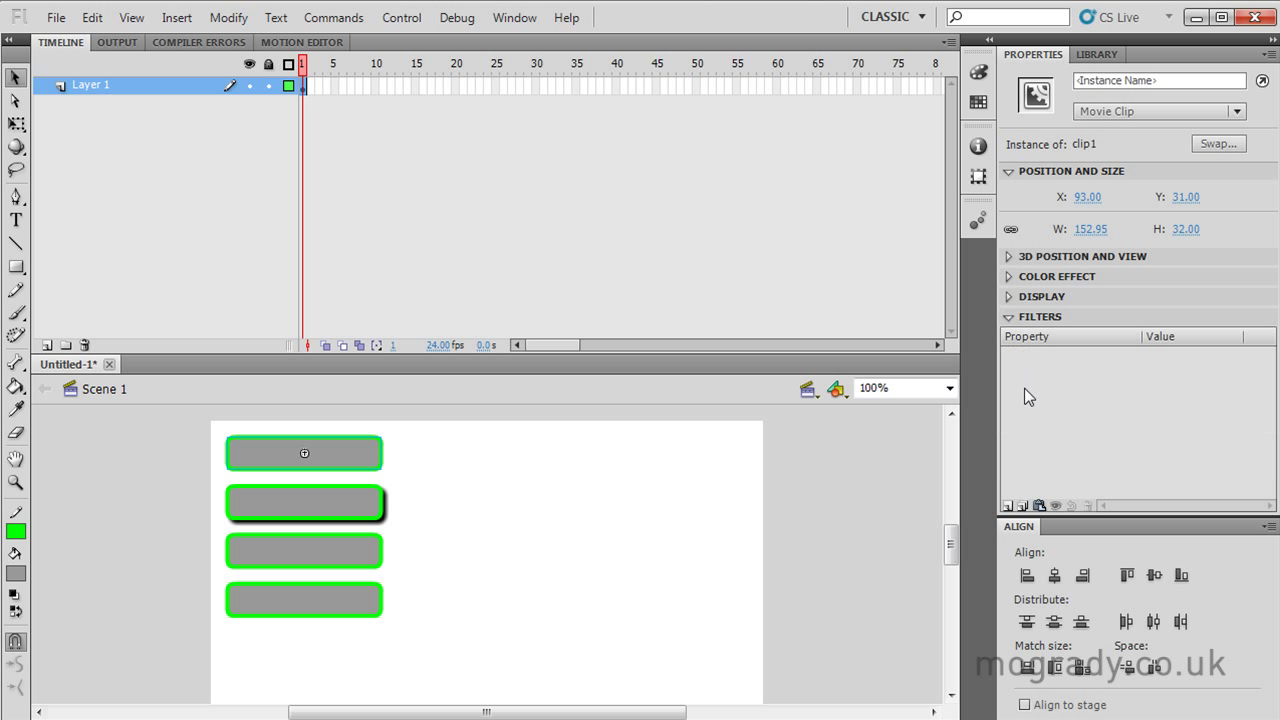
left_click(1009, 506)
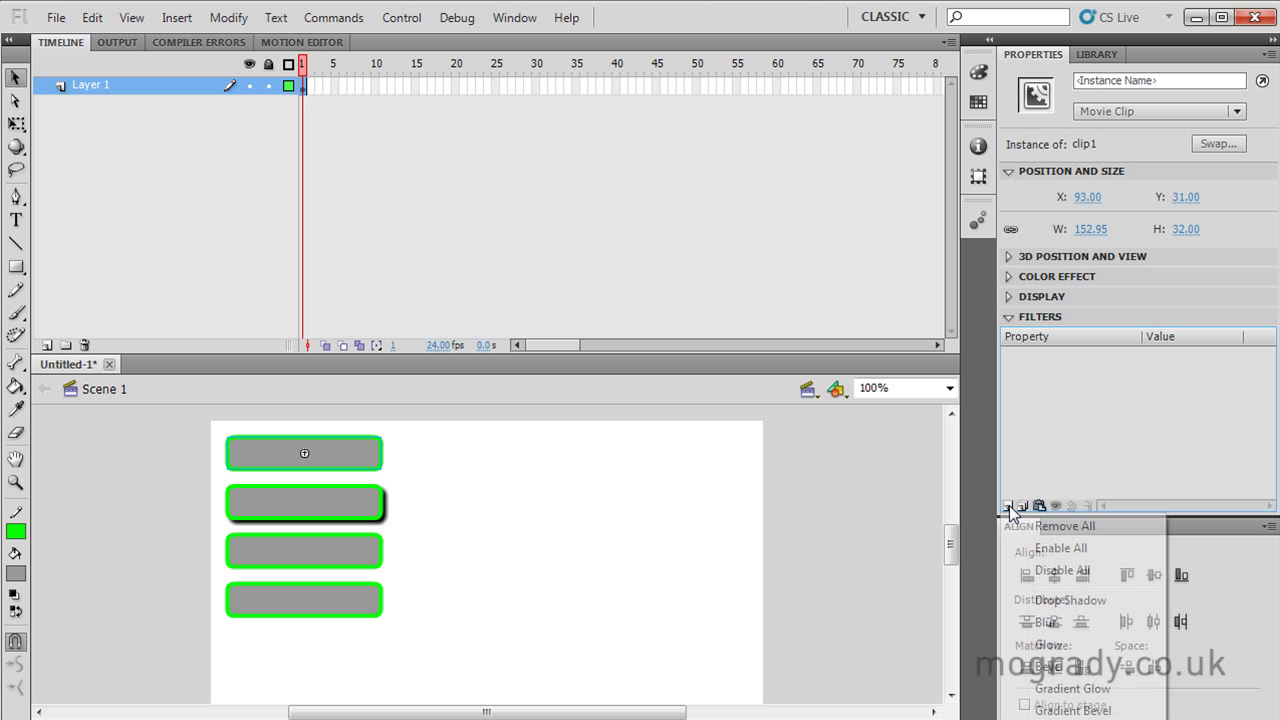
left_click(1050, 622)
Set the blur to Blur X 10 px and, unlinked, Blur Y 0 px
left_click(1152, 375)
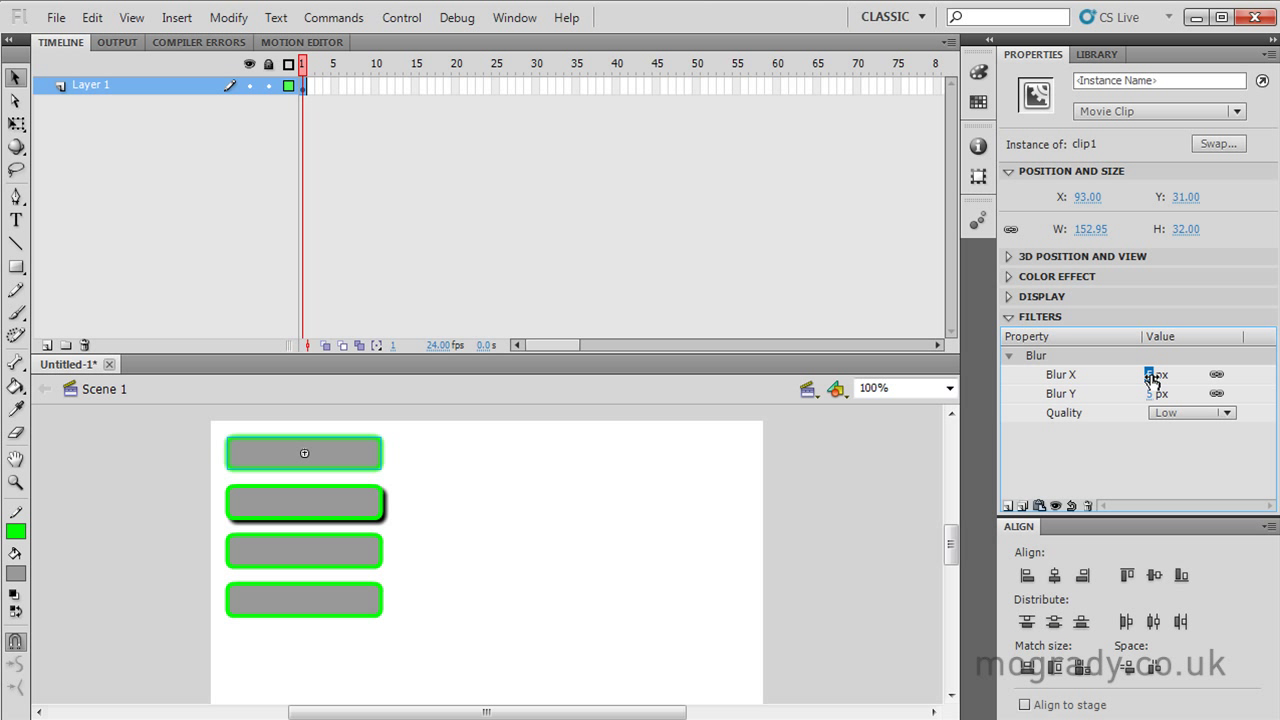
type("8")
key("Return")
type("10")
key("Return")
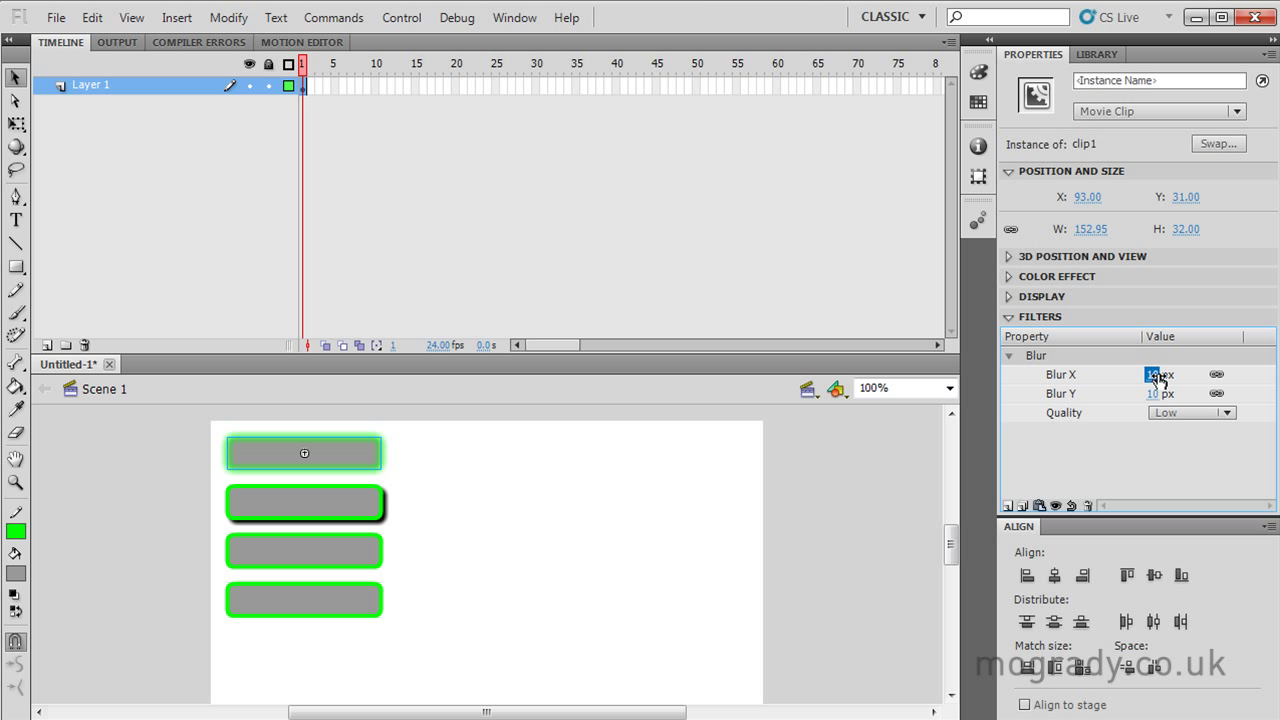
left_click(1217, 393)
left_click(1155, 394)
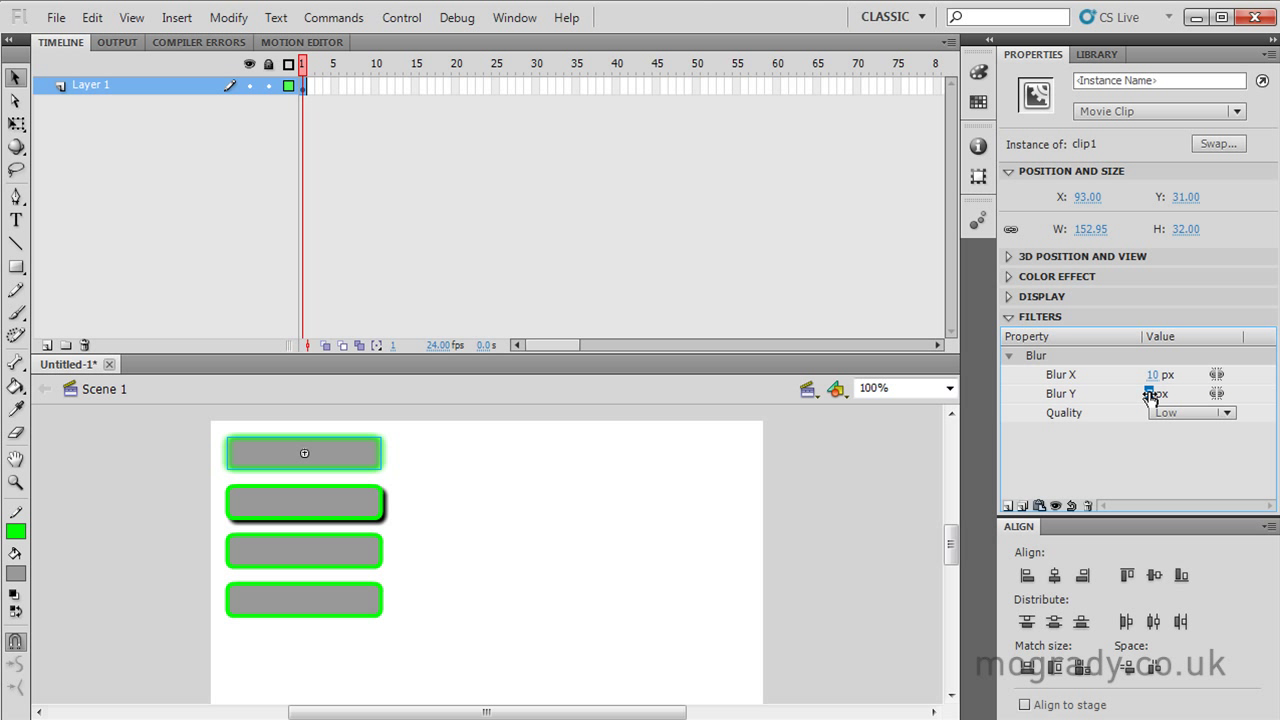
type("0")
key("Return")
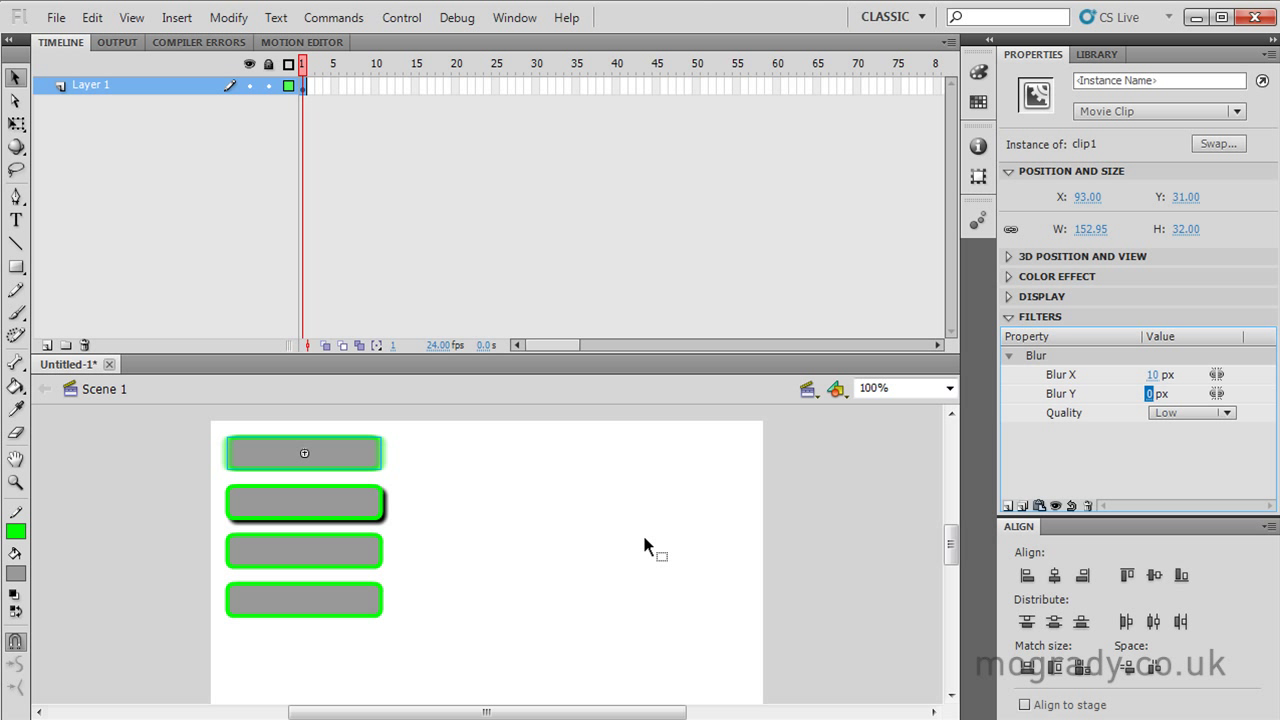
left_click(644, 538)
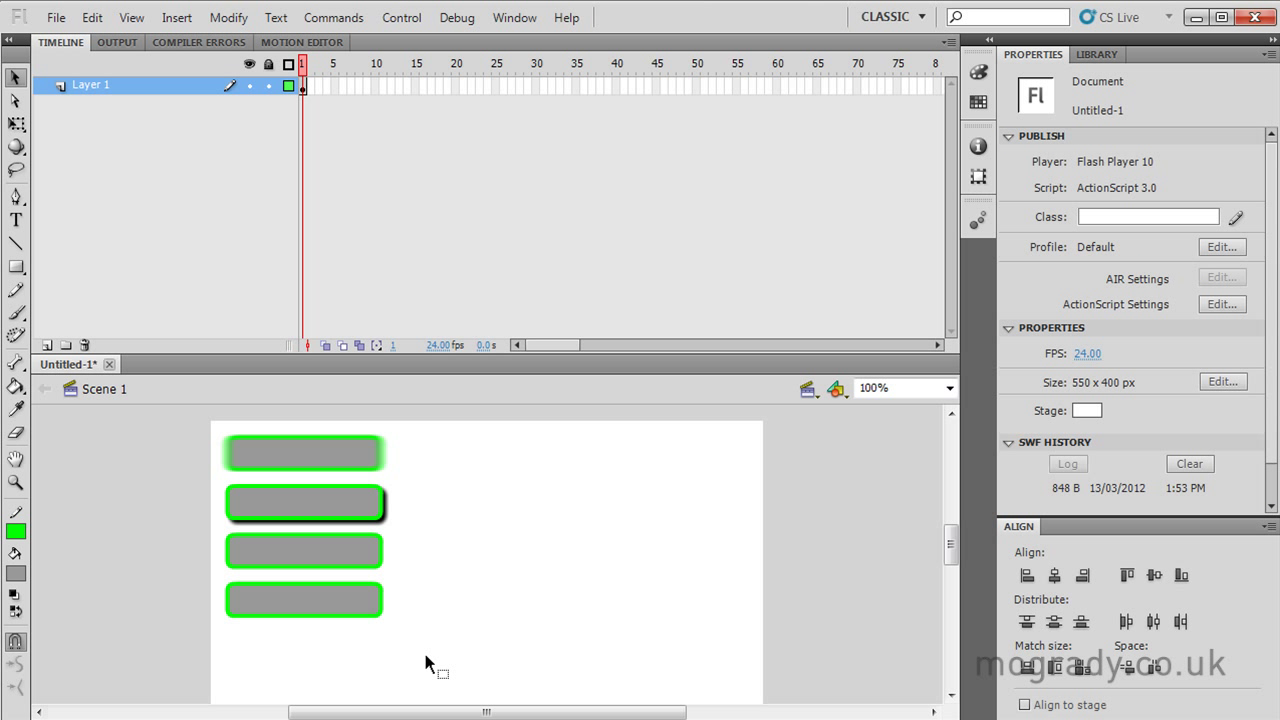
Add a Glow filter to the third clip with Blur Y set to 10
left_click(300, 560)
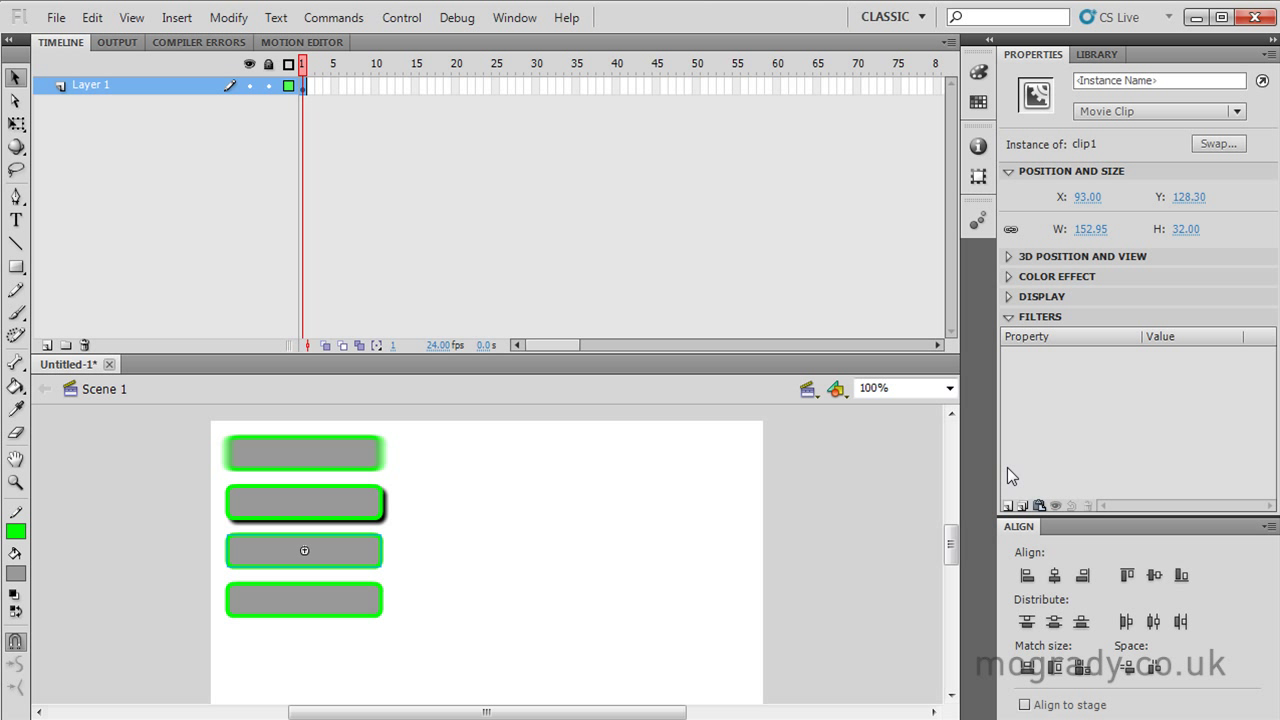
left_click(1007, 507)
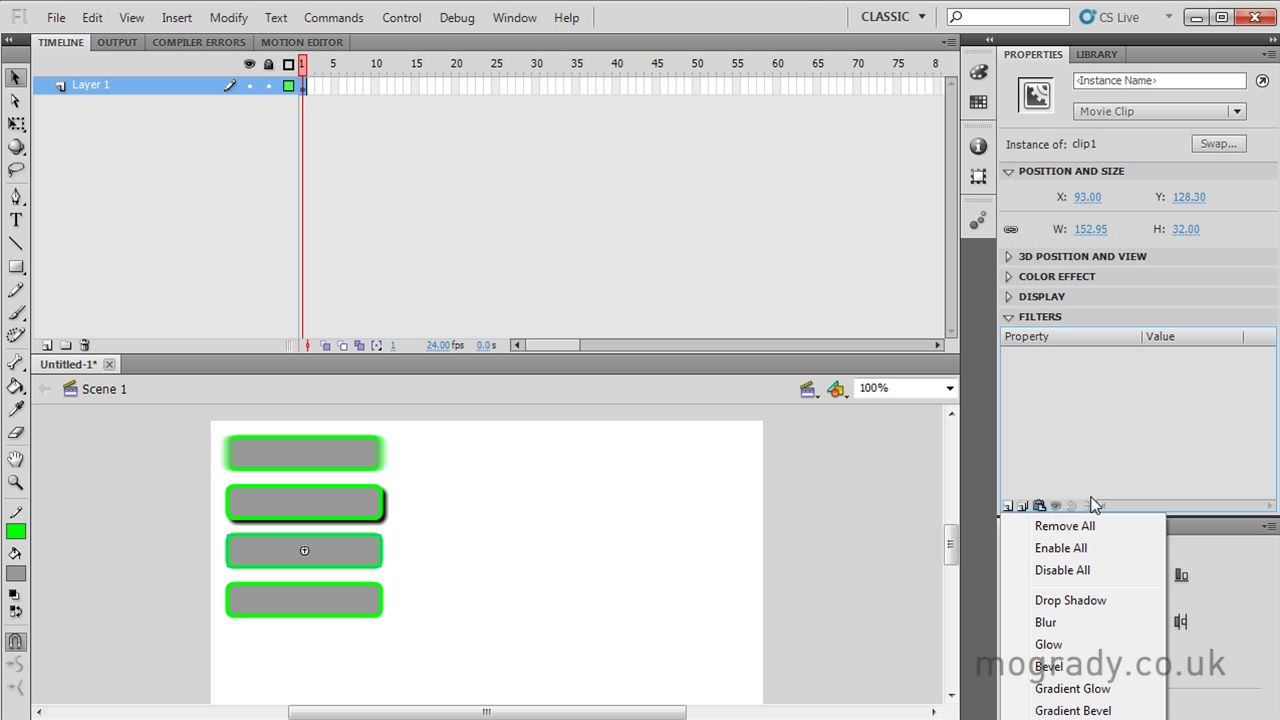
left_click(1063, 648)
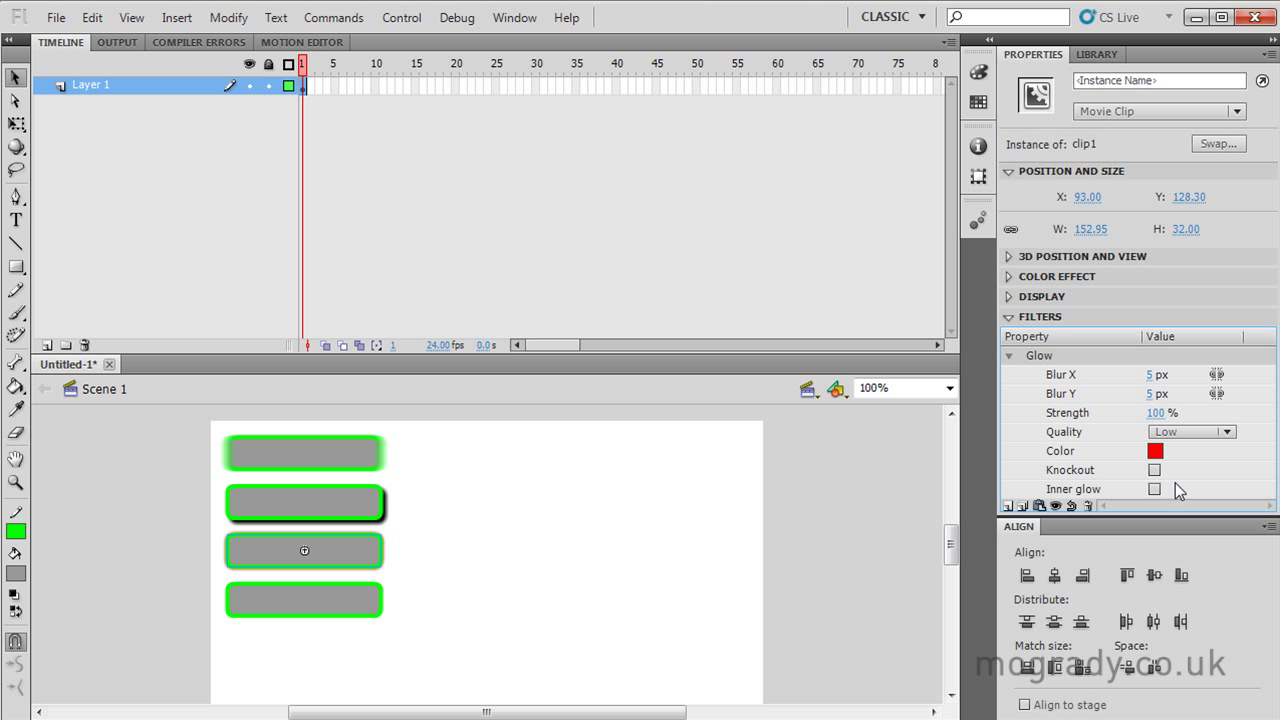
left_click(1152, 394)
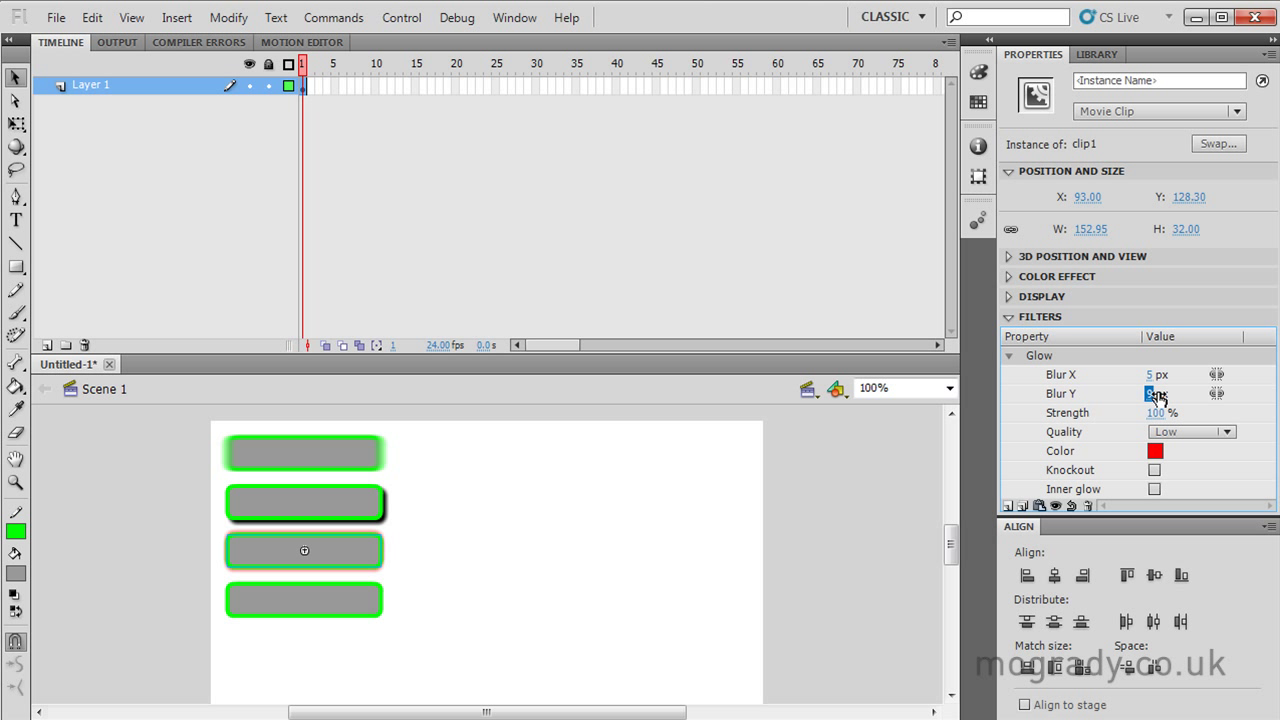
type("10")
Add a Bevel filter to the fourth clip
left_click(379, 607)
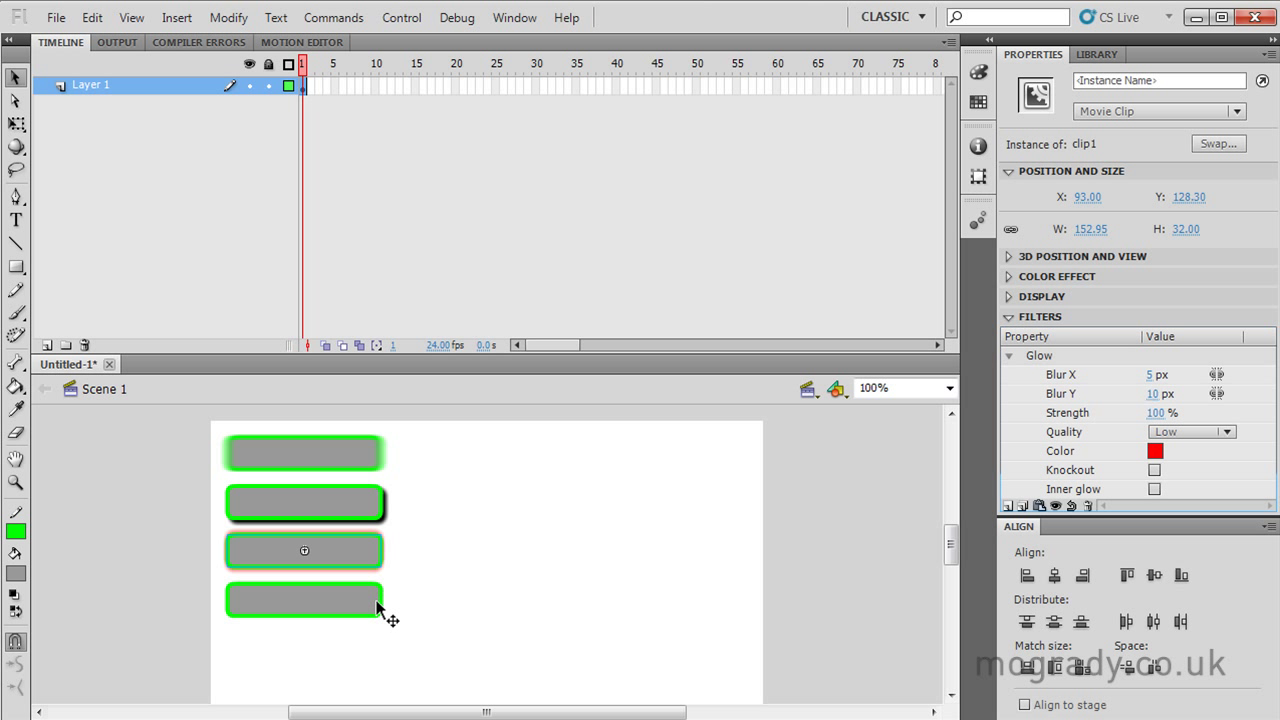
left_click(1007, 506)
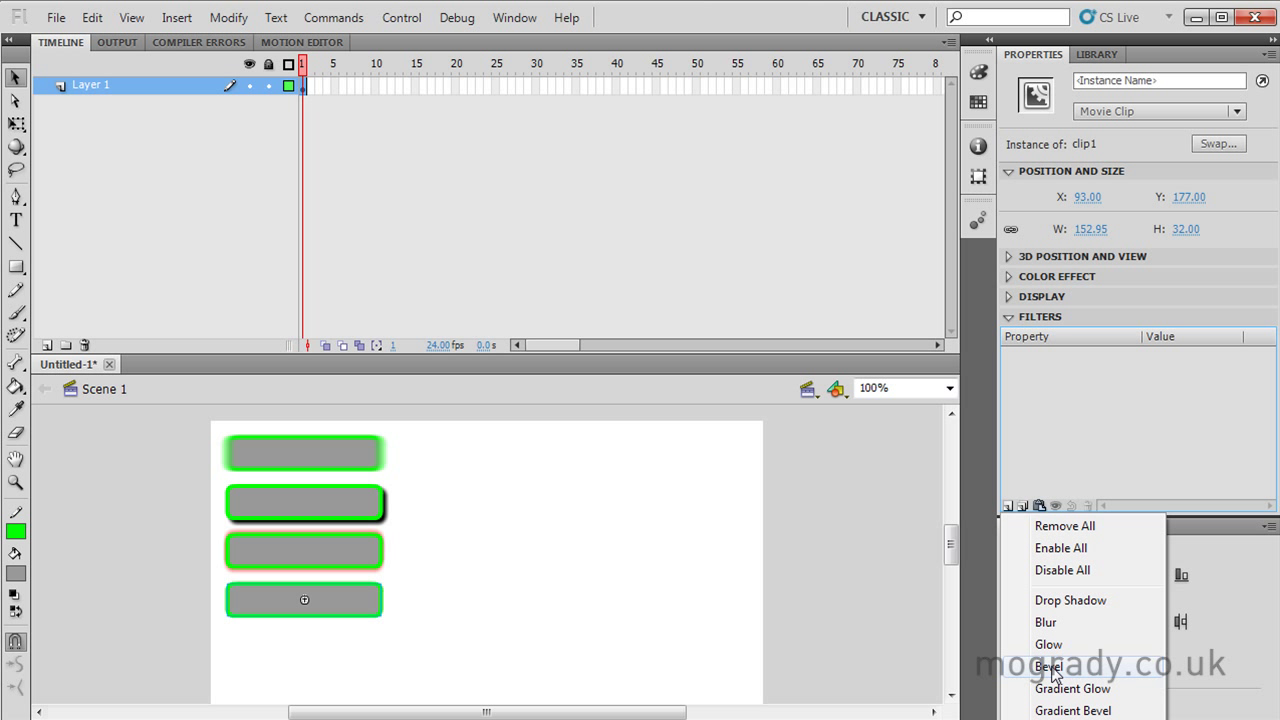
left_click(1050, 666)
left_click(720, 611)
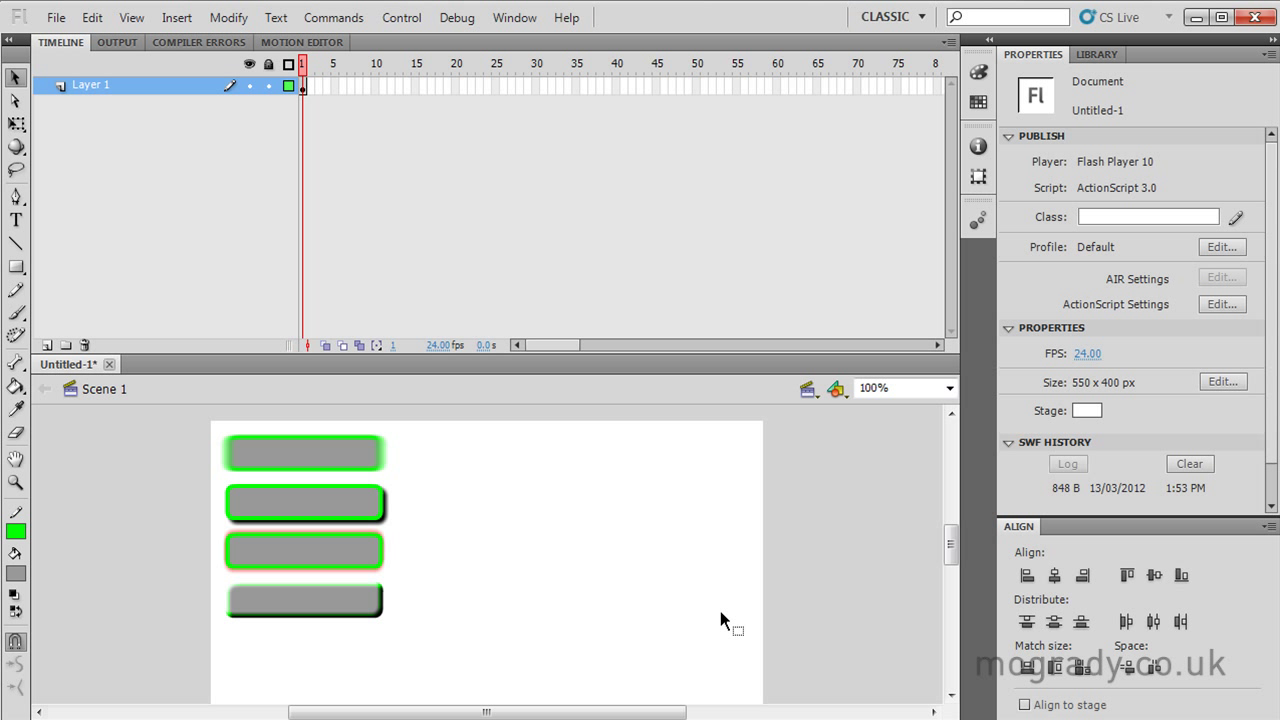
Test the movie, close the player, then select and delete all four clips on stage
key("ctrl+Return")
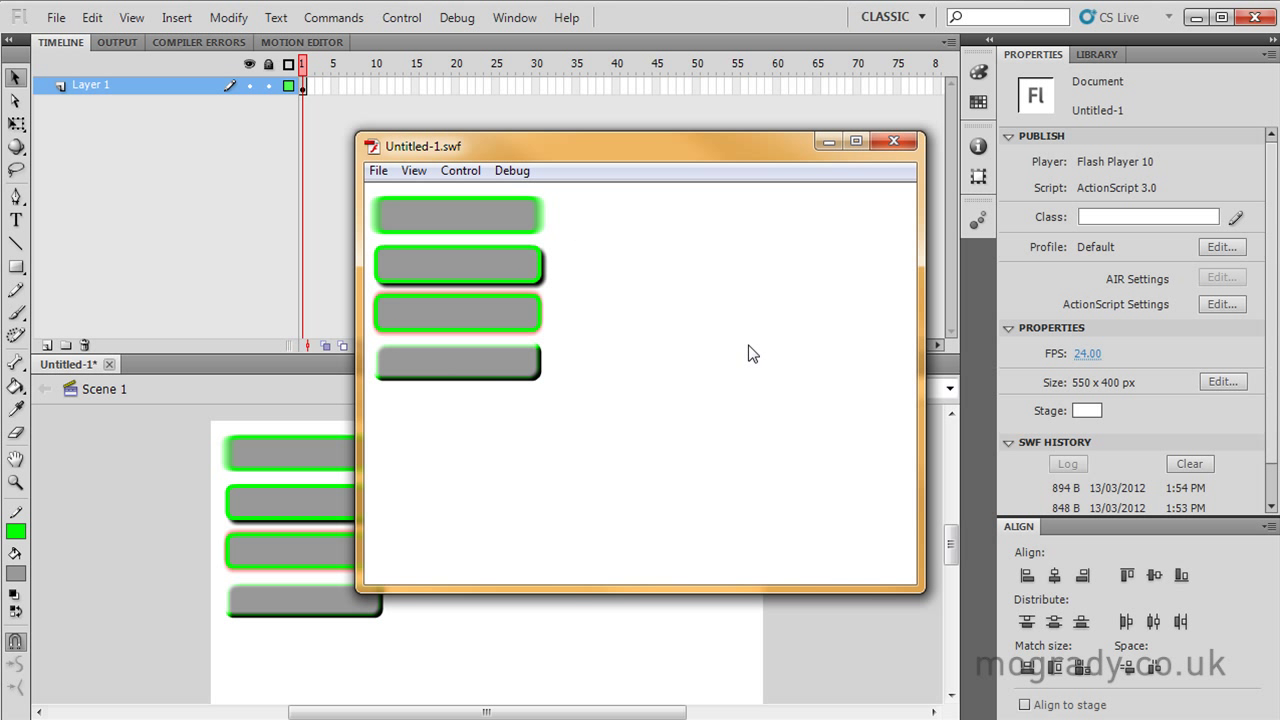
left_click(894, 141)
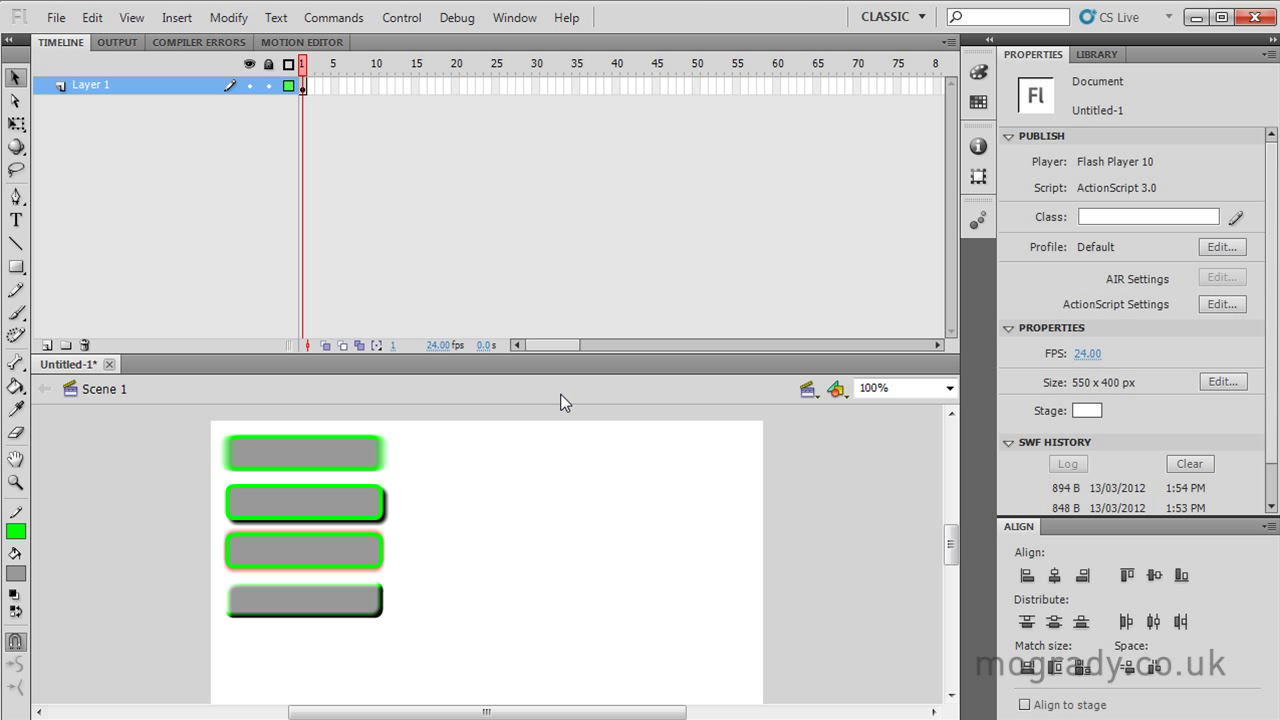
key("ctrl+a")
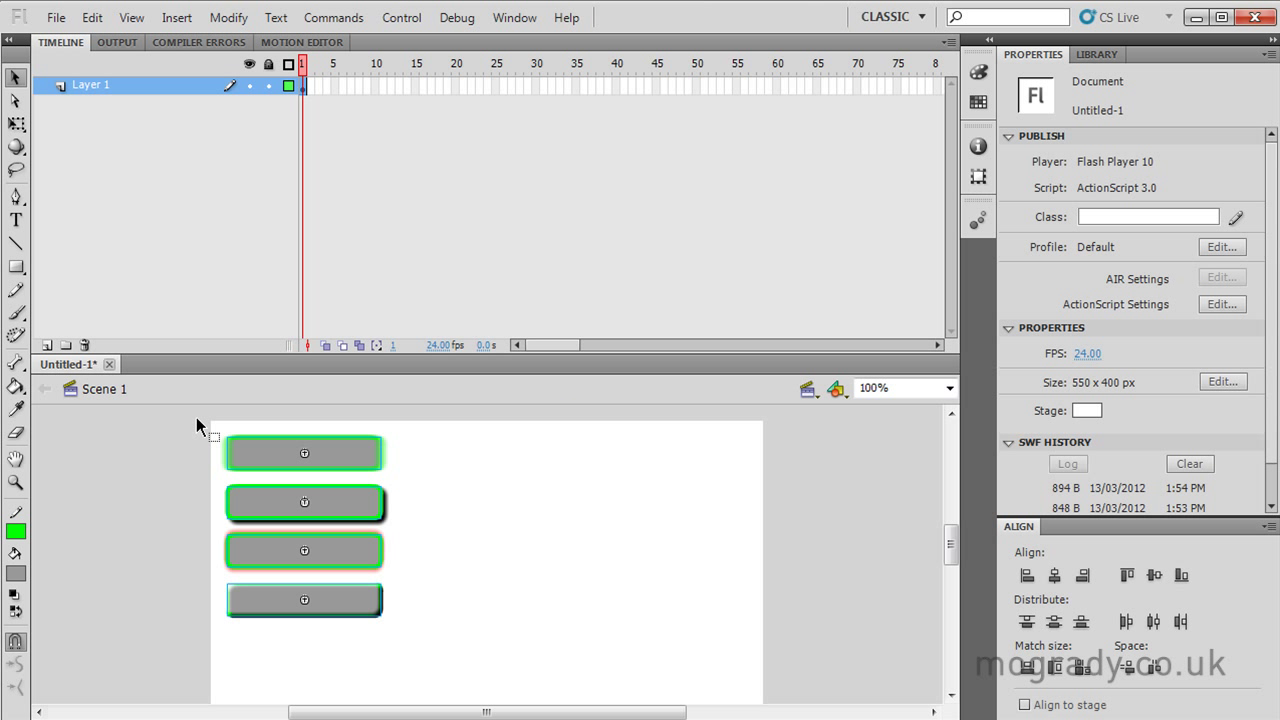
key("Delete")
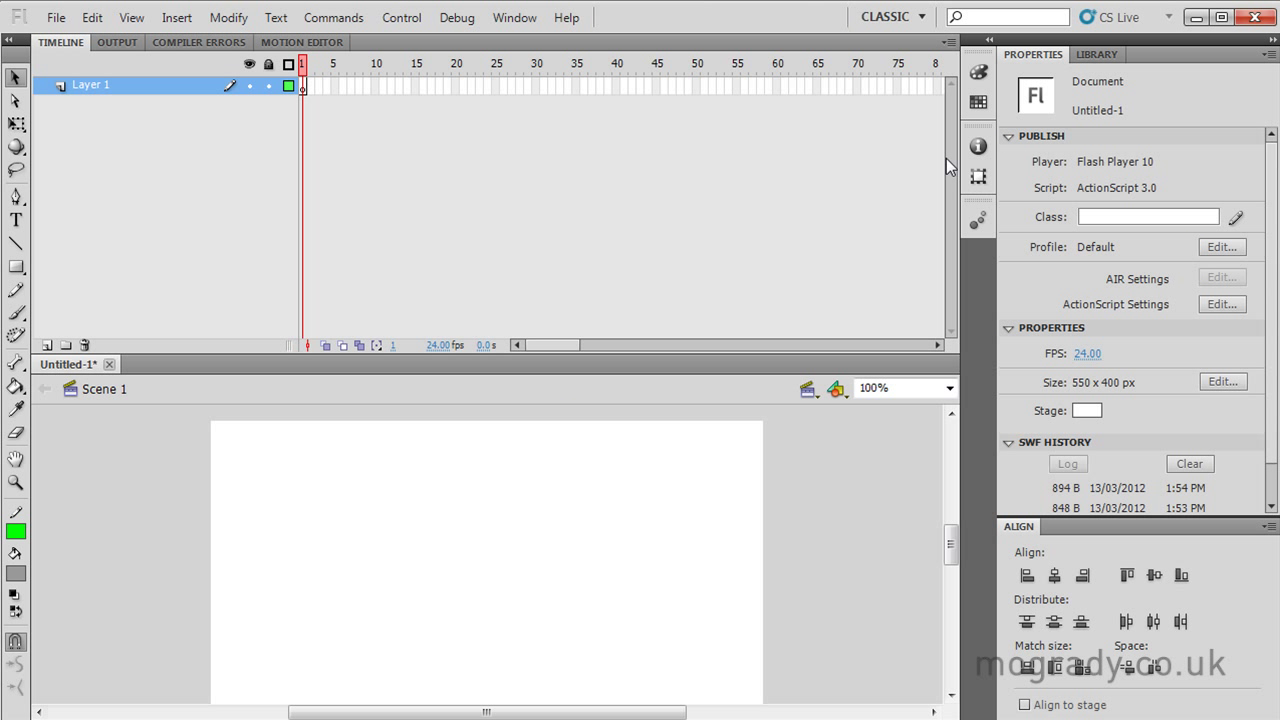
Create a new Button-type symbol named 'button' through Insert > New Symbol
left_click(1097, 55)
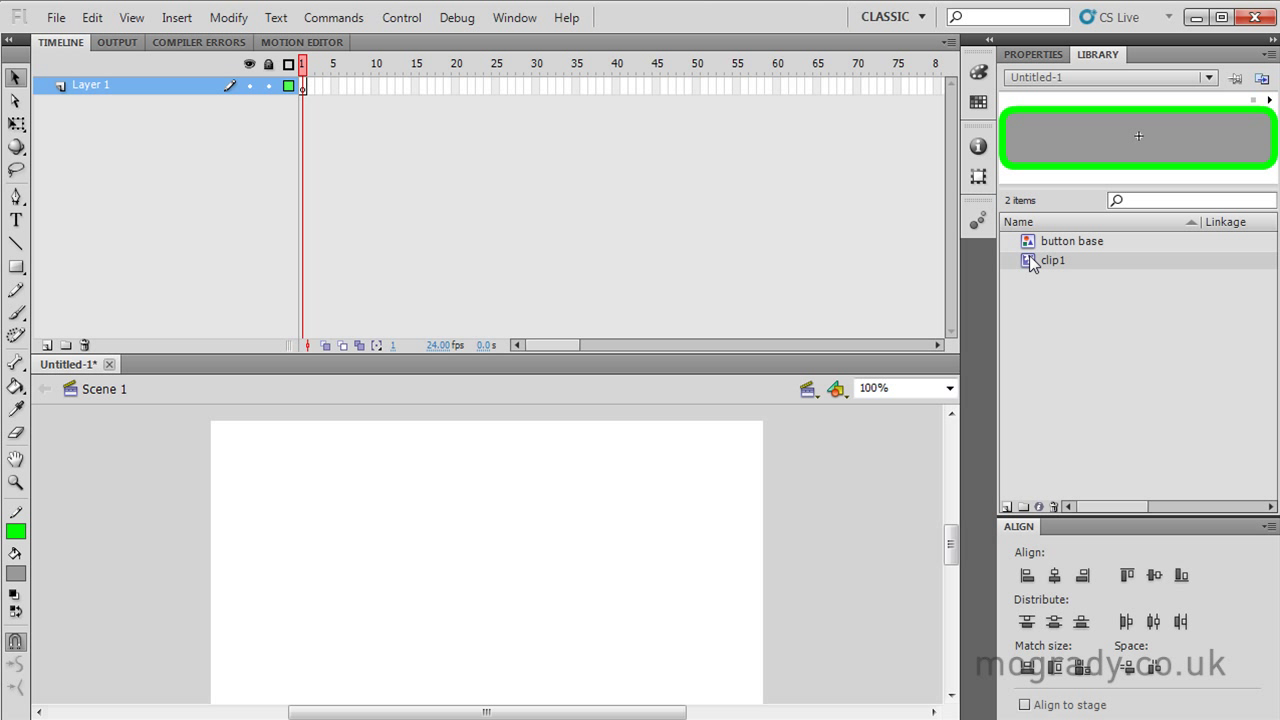
left_click(174, 19)
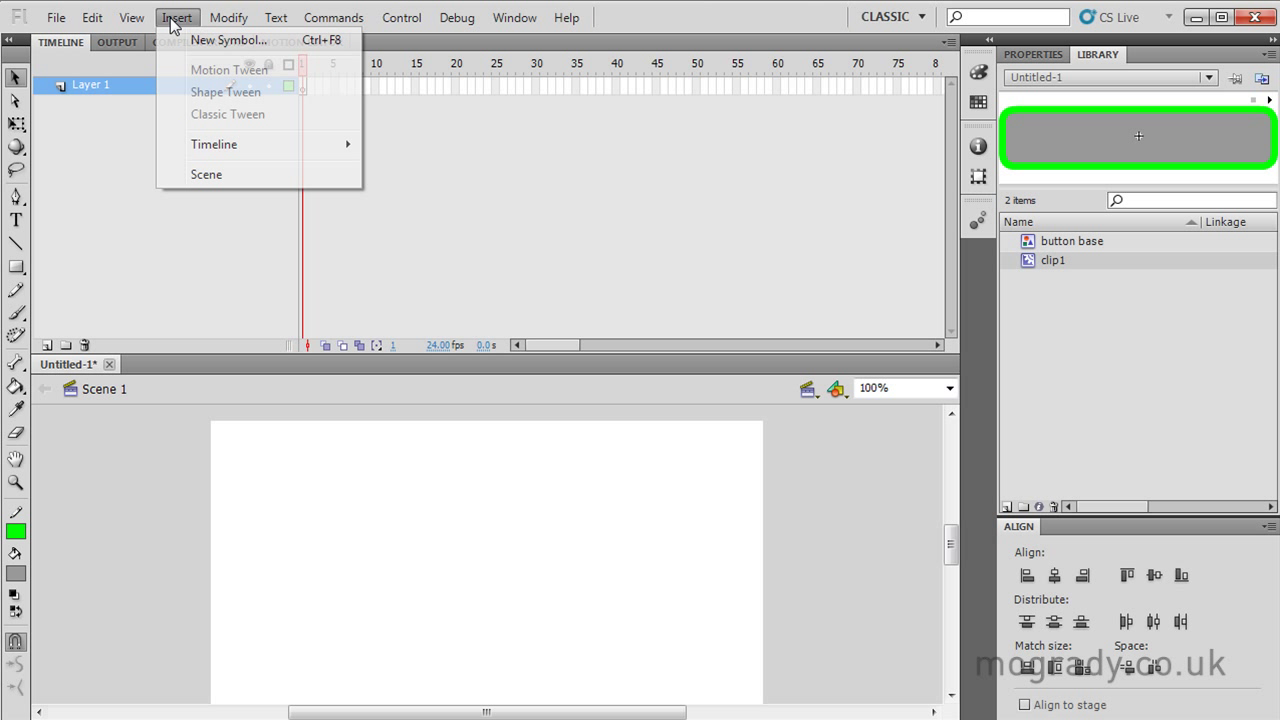
left_click(198, 40)
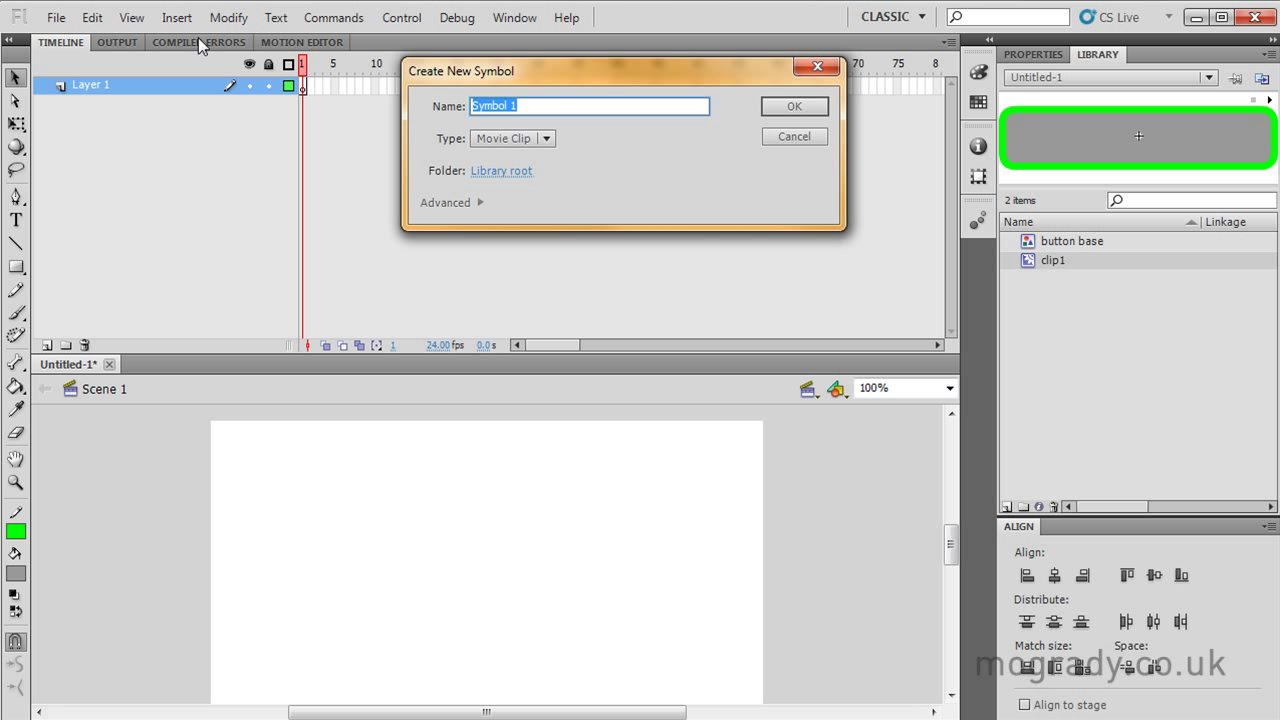
type("button")
left_click(546, 138)
left_click(519, 184)
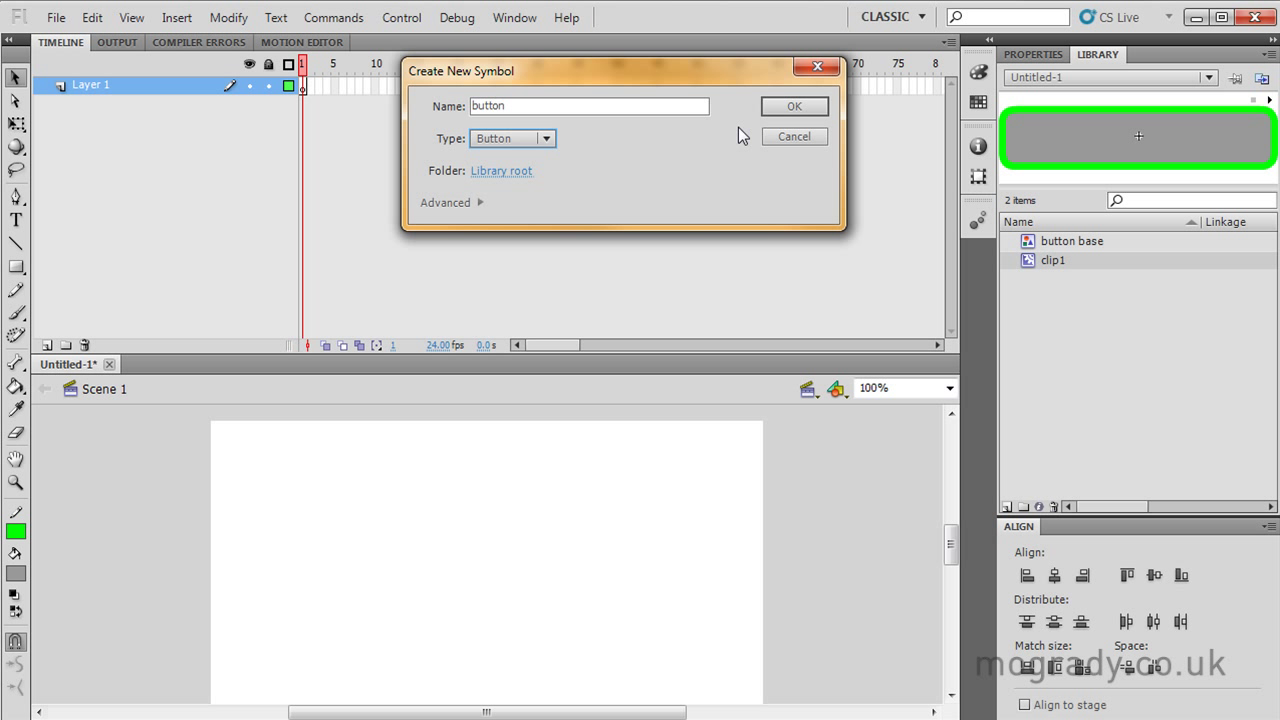
left_click(785, 110)
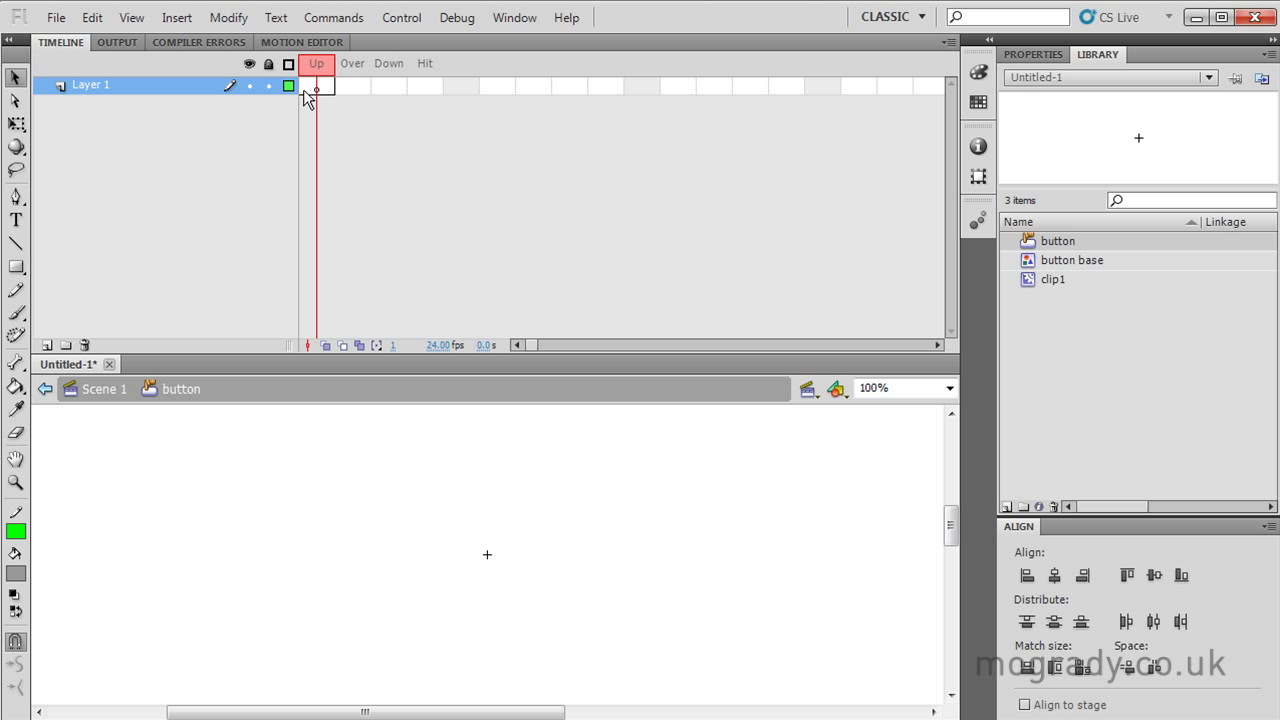
Center the button base graphic in the symbol and add keyframes for the Over and Down states
left_click(1033, 263)
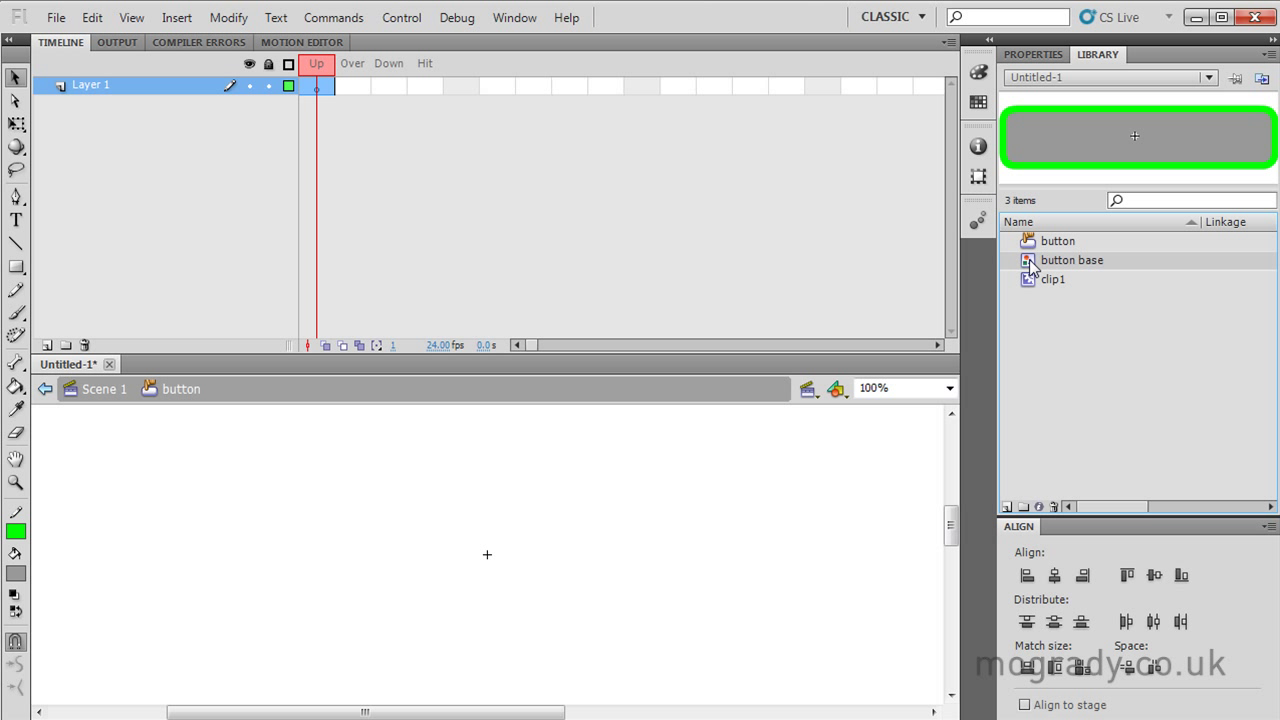
left_click_drag(1033, 263, 486, 558)
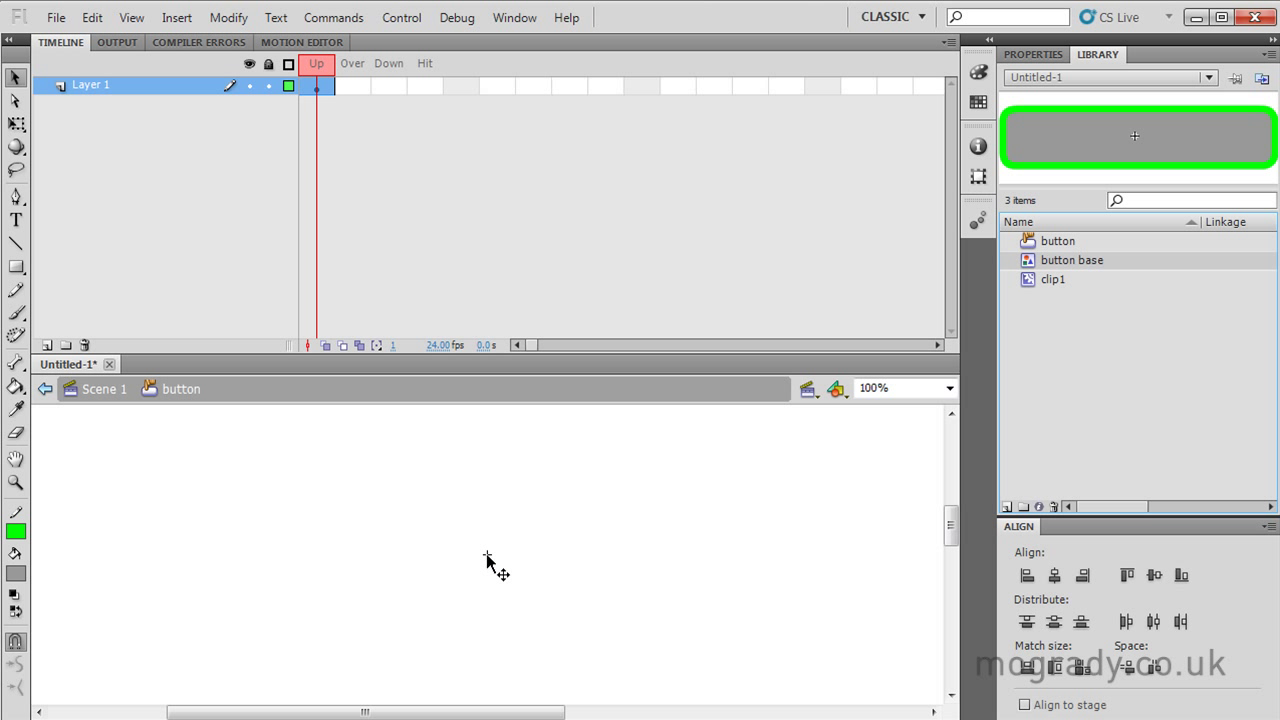
right_click(354, 87)
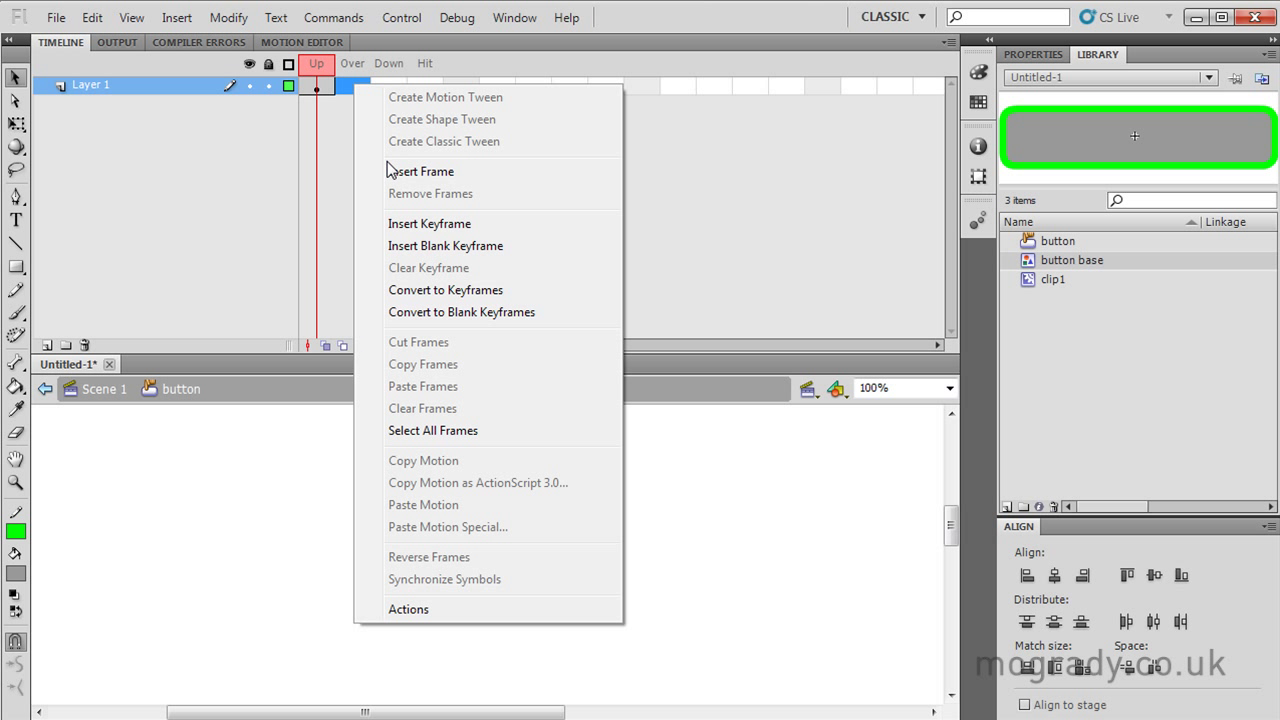
left_click(418, 229)
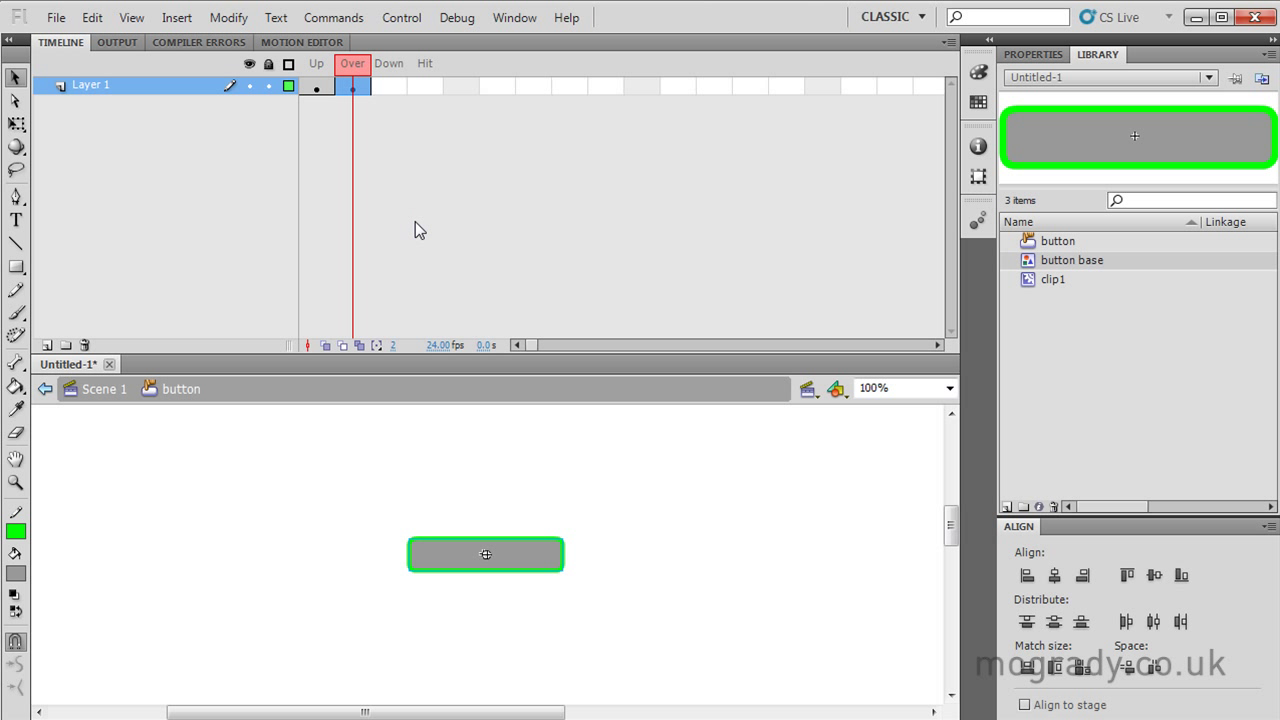
left_click(389, 86)
right_click(389, 86)
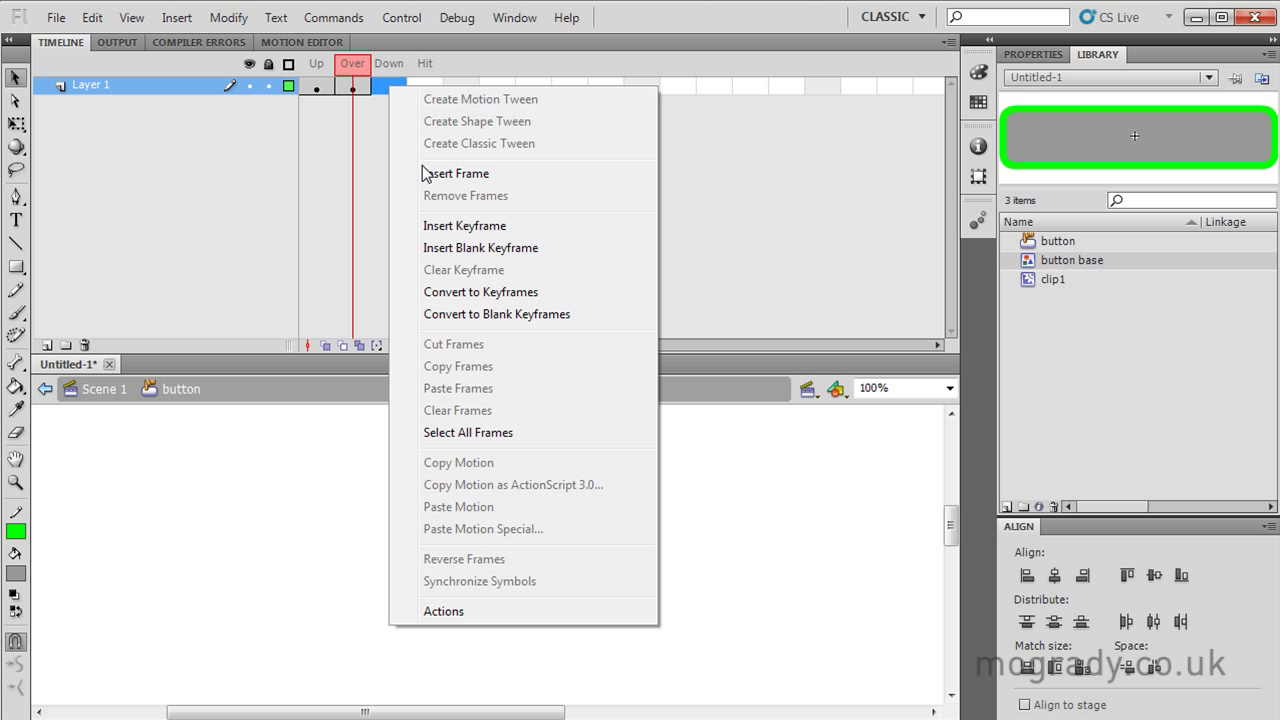
left_click(446, 229)
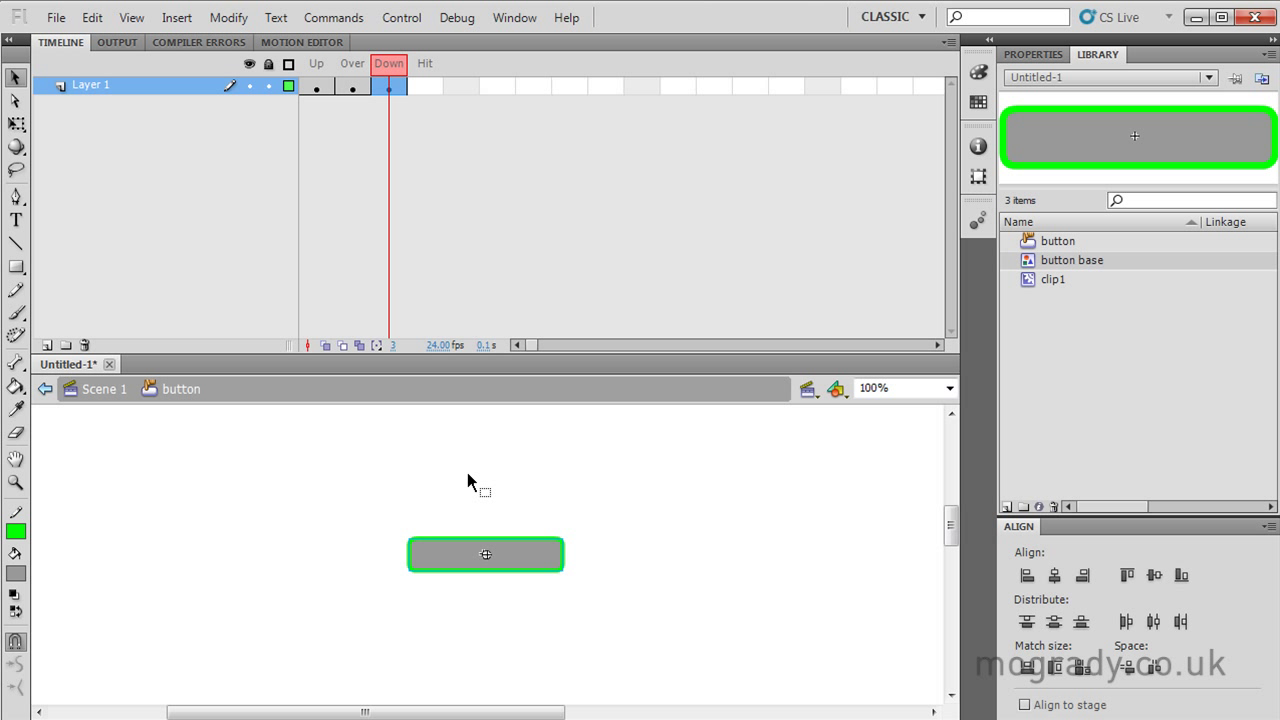
Nudge the Down-state graphic 1 px down and 2 px right, then select the Over frame
key("Down")
key("Down")
key("Down")
key("Right")
key("Right")
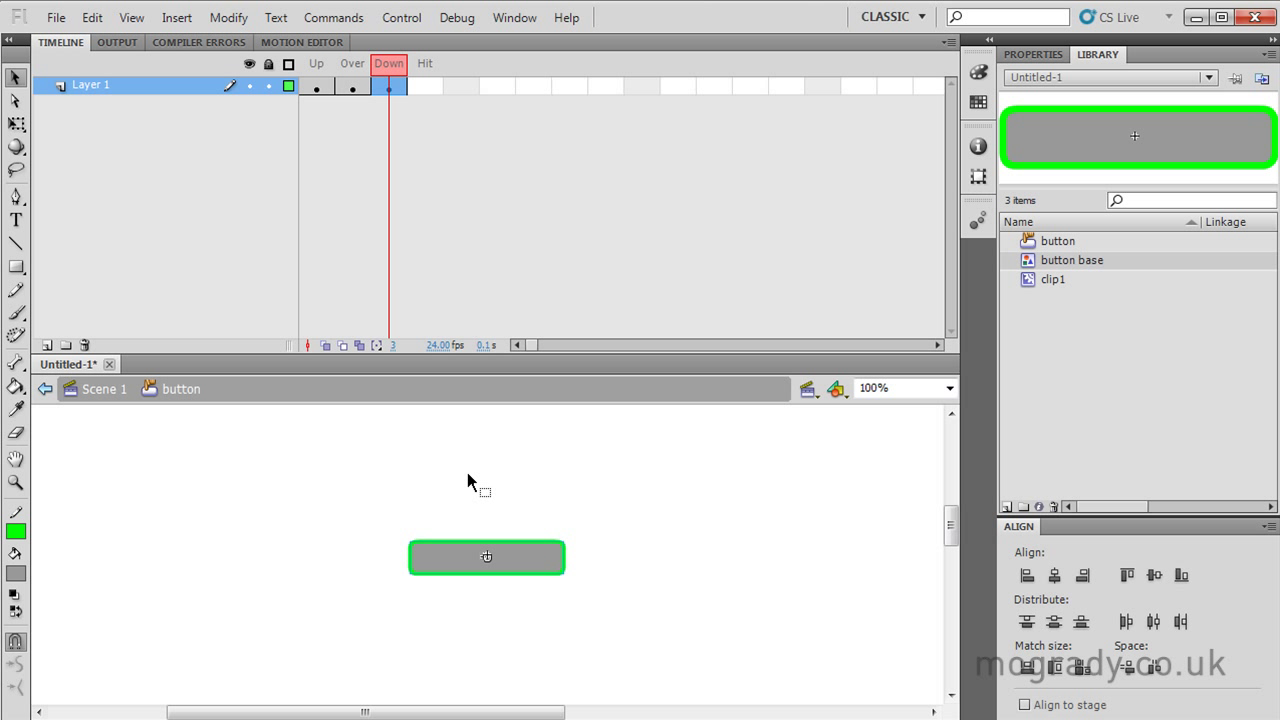
key("Right")
left_click(358, 87)
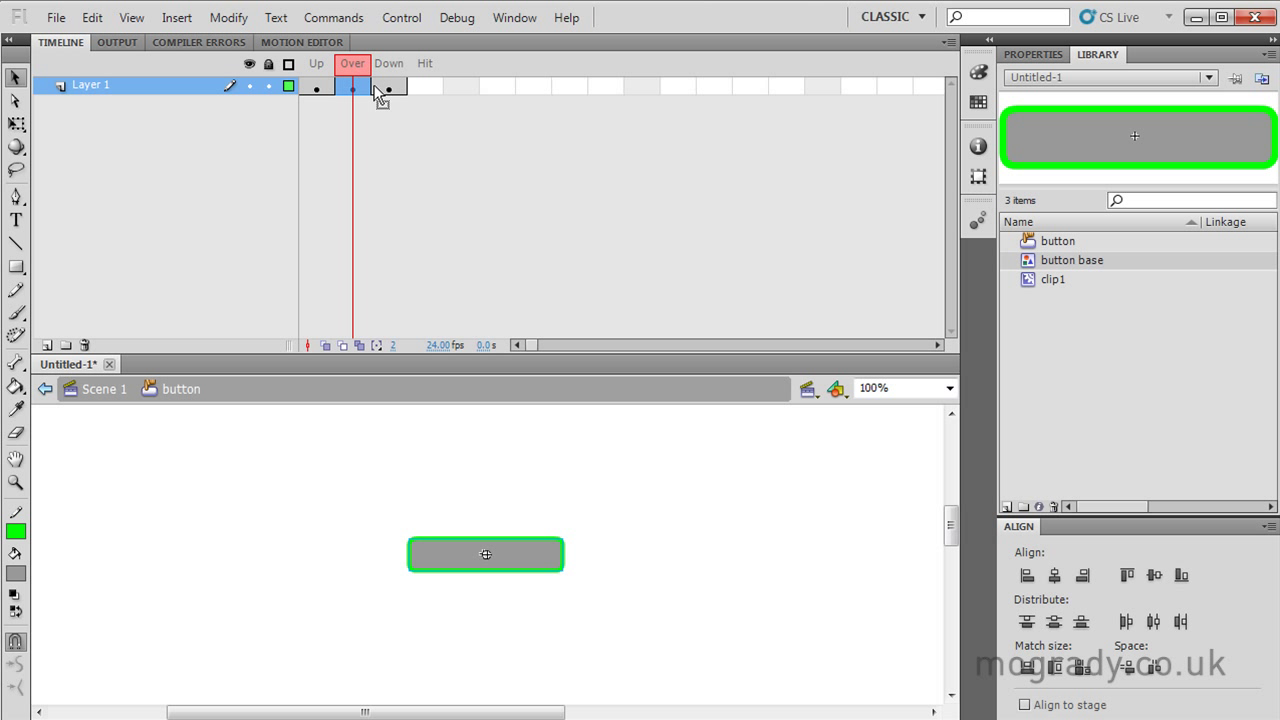
Swap the Over-frame button base instance for clip1 using the Properties Swap dialog
left_click(1035, 54)
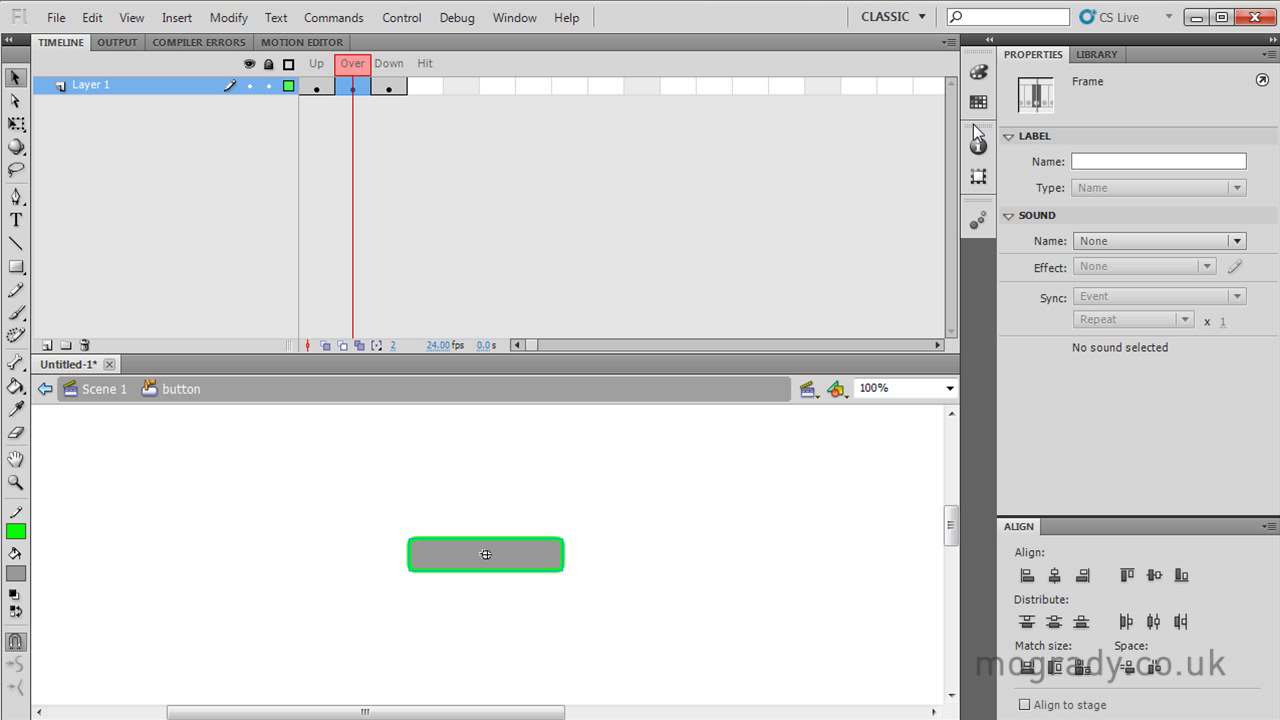
left_click(523, 554)
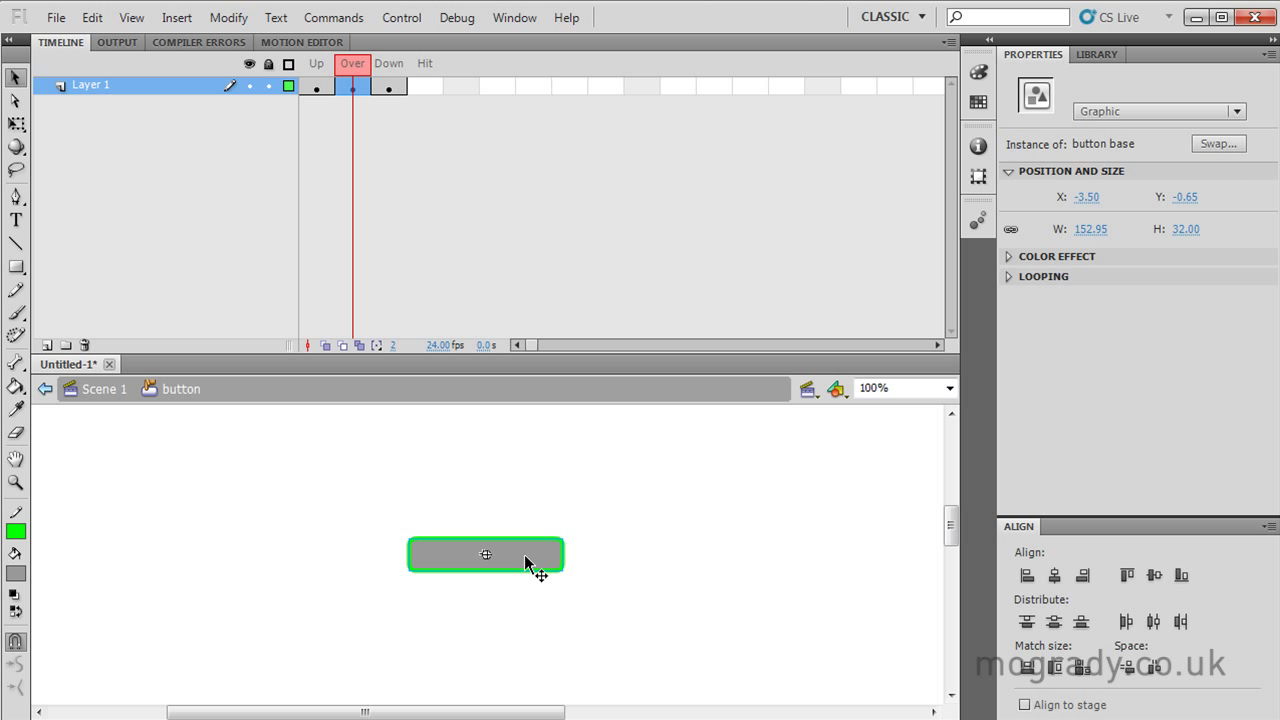
left_click(1223, 144)
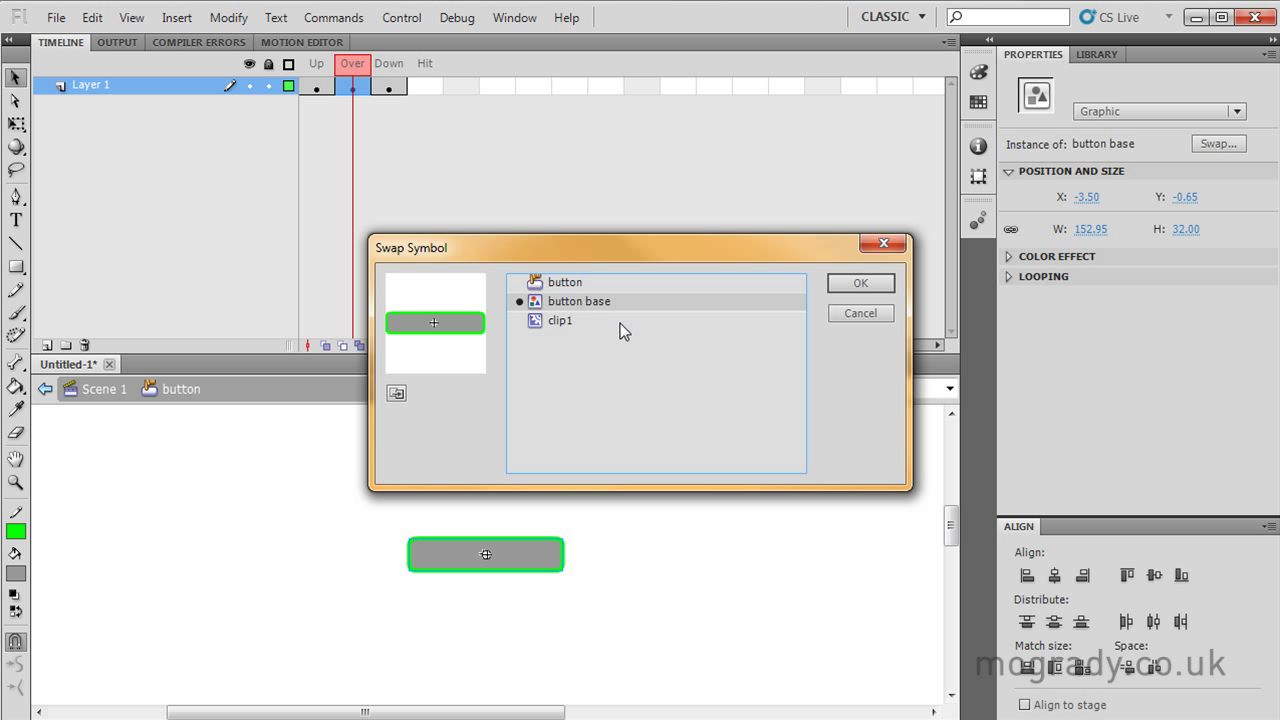
left_click(538, 324)
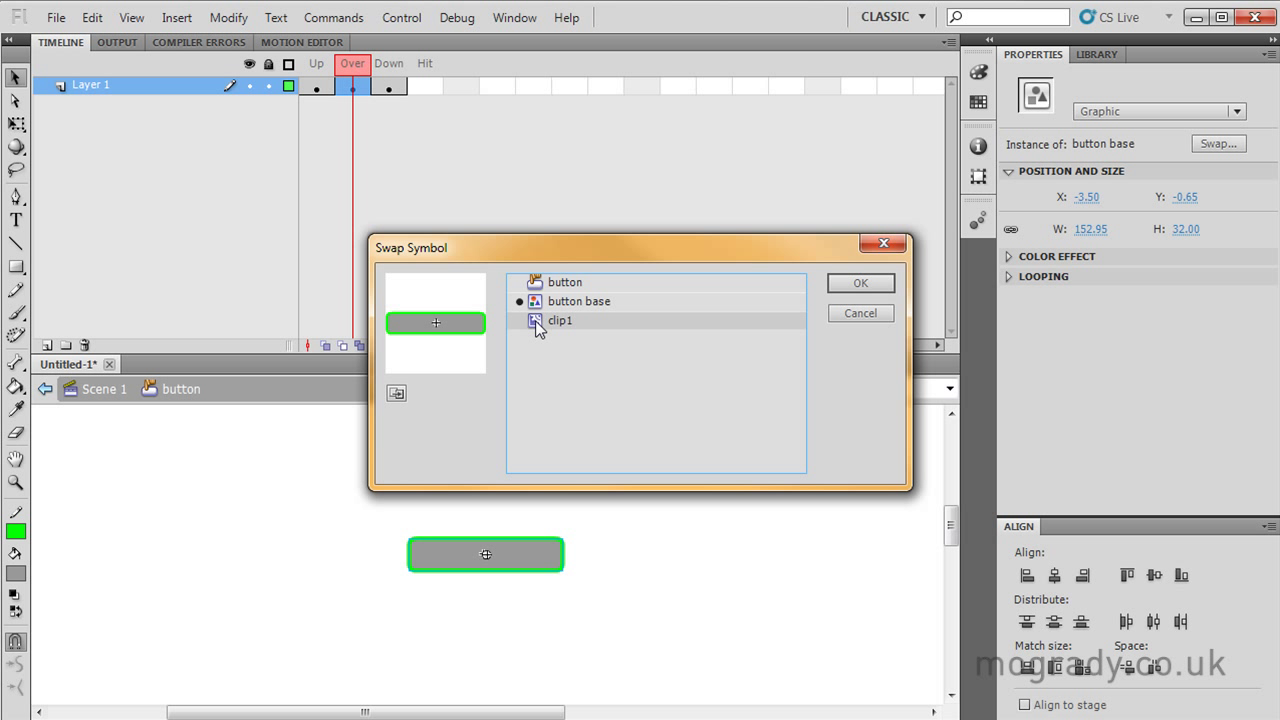
left_click(857, 288)
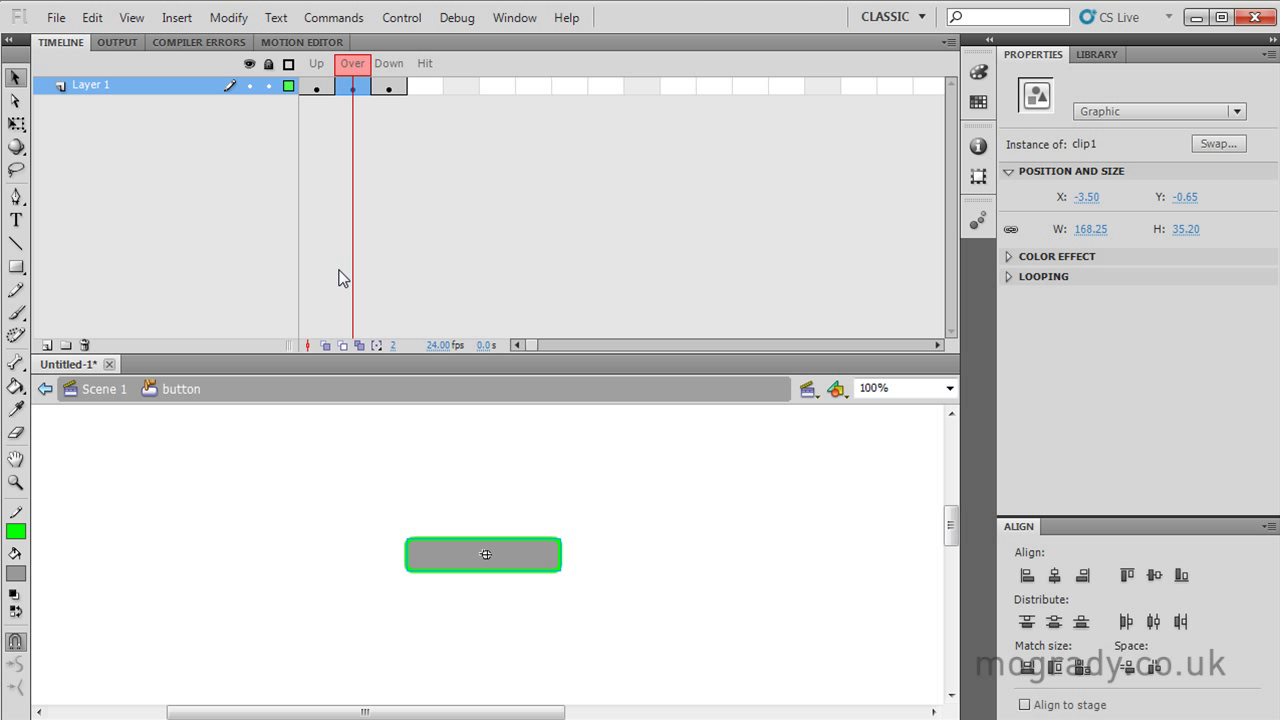
Back in Scene 1, stack four button instances from the Library in a vertical column
left_click(120, 389)
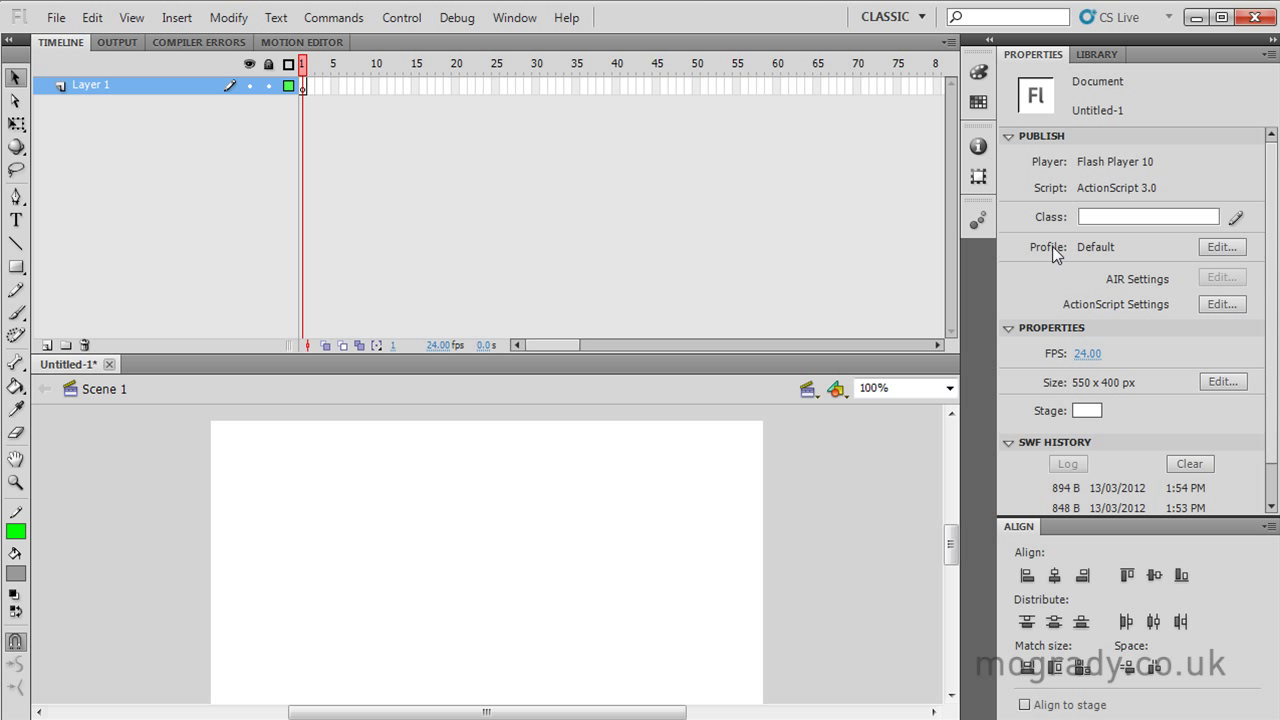
left_click(1106, 57)
left_click_drag(1033, 244, 351, 477)
left_click_drag(1026, 247, 351, 528)
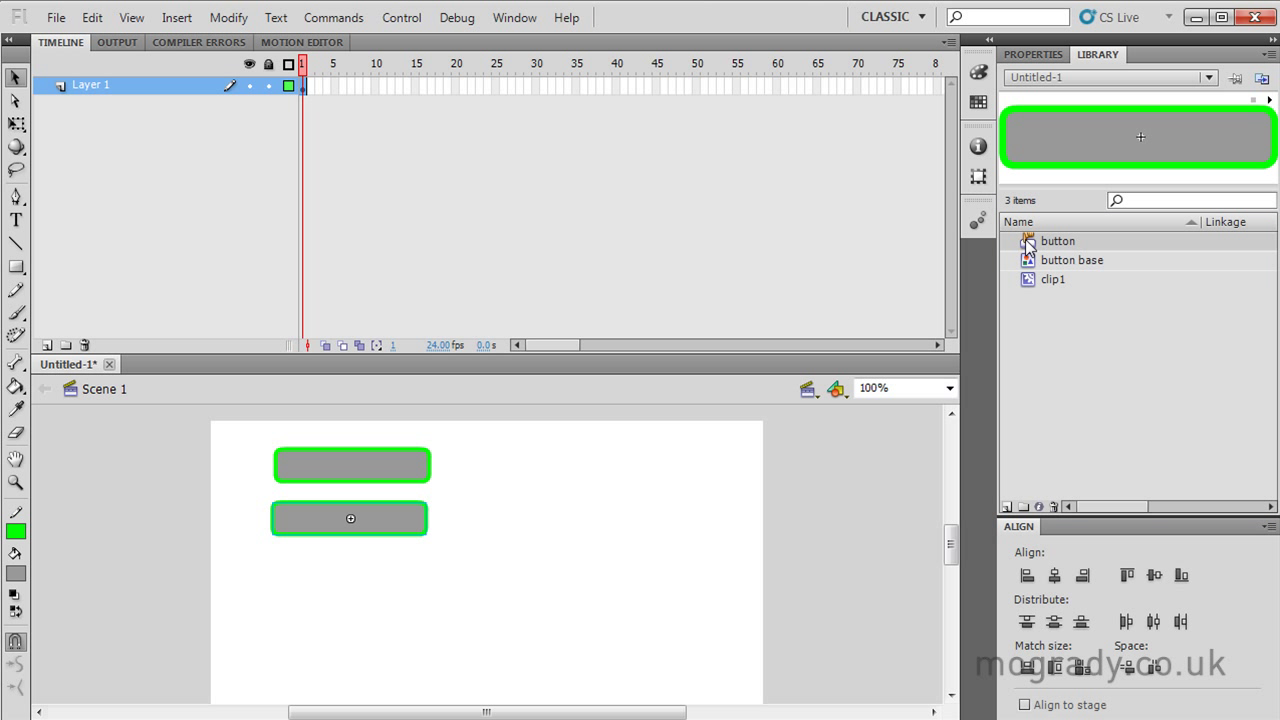
left_click_drag(1028, 243, 347, 575)
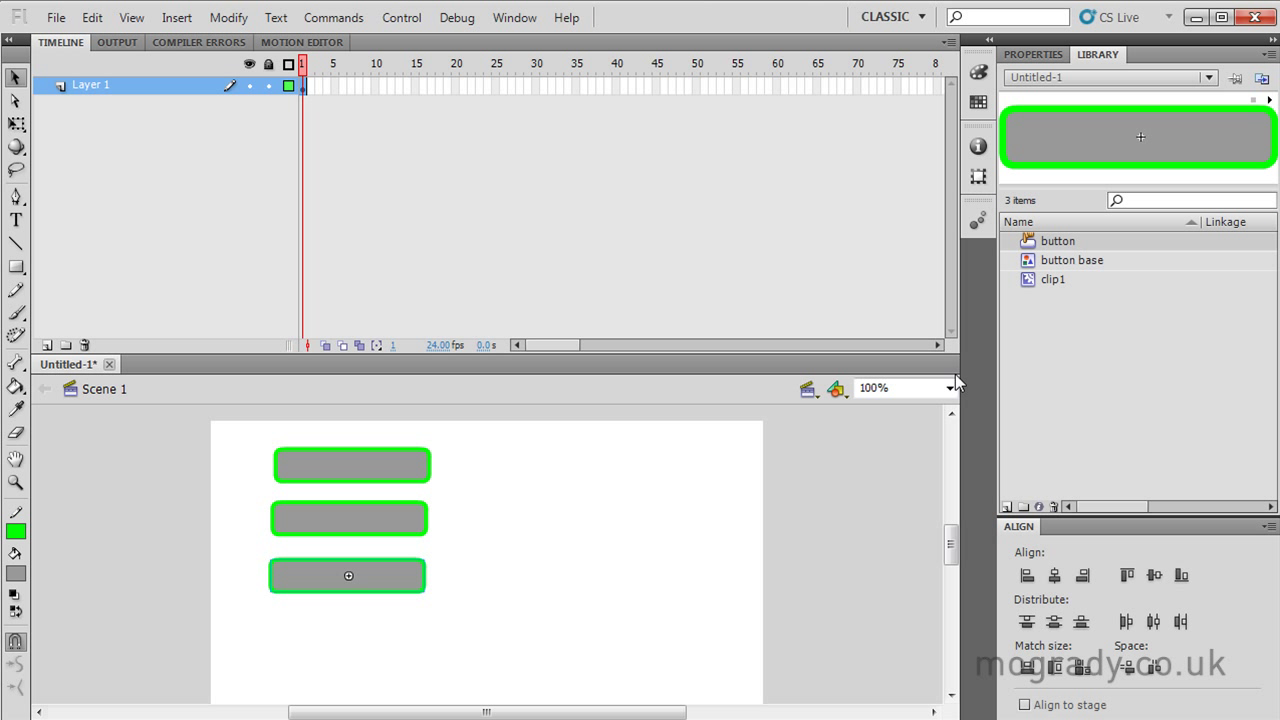
left_click_drag(1056, 245, 338, 632)
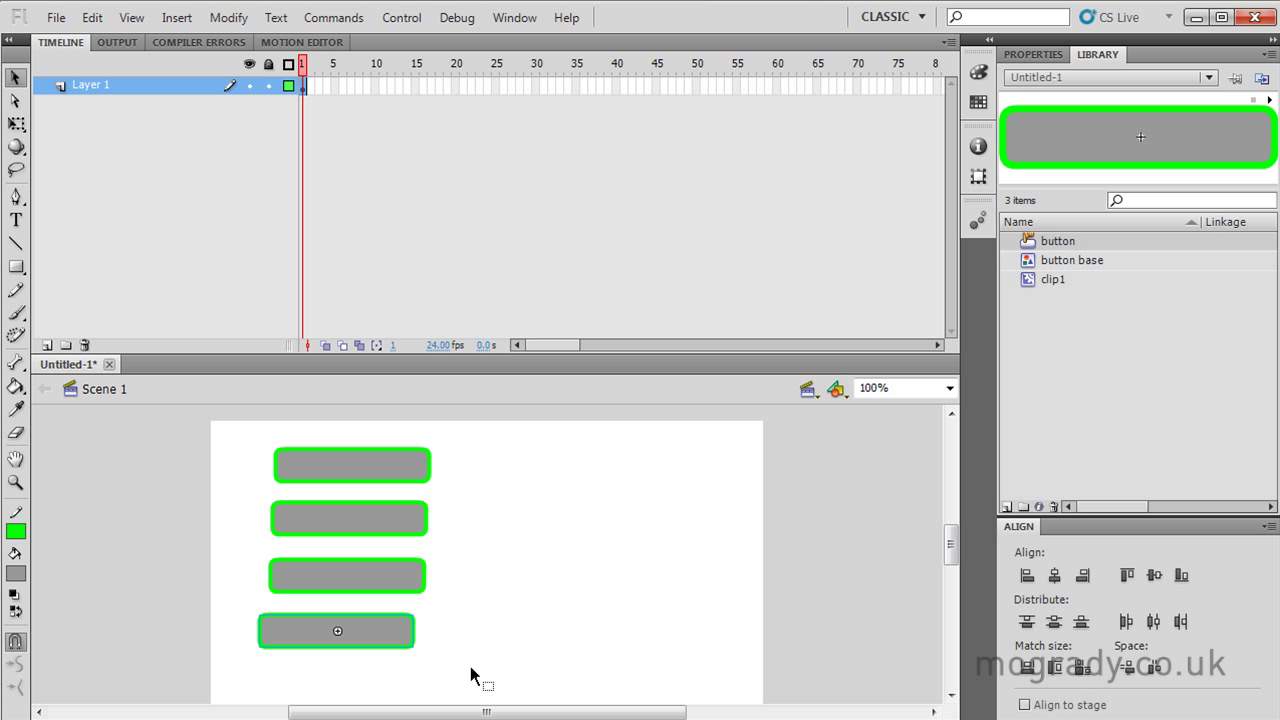
Left-align the four buttons, distribute them evenly by vertical center, and test the movie
left_click_drag(210, 420, 370, 628)
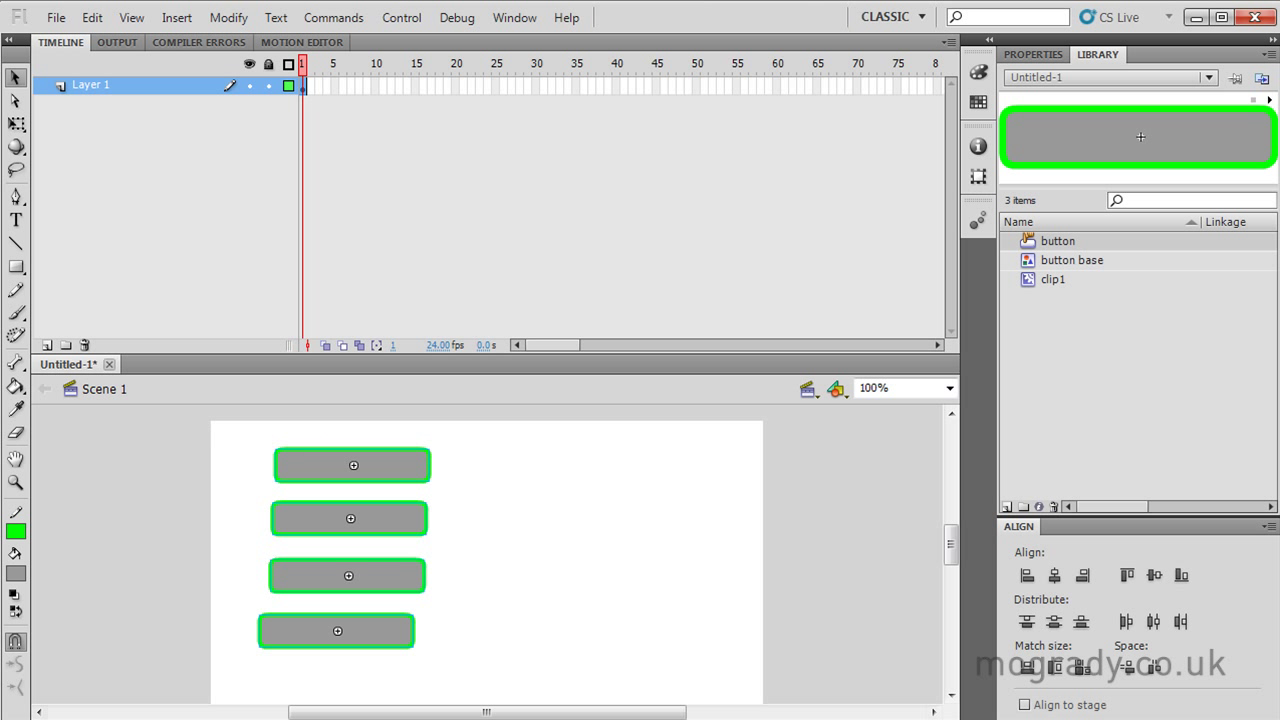
left_click(1035, 572)
left_click(1056, 621)
key("ctrl+Return")
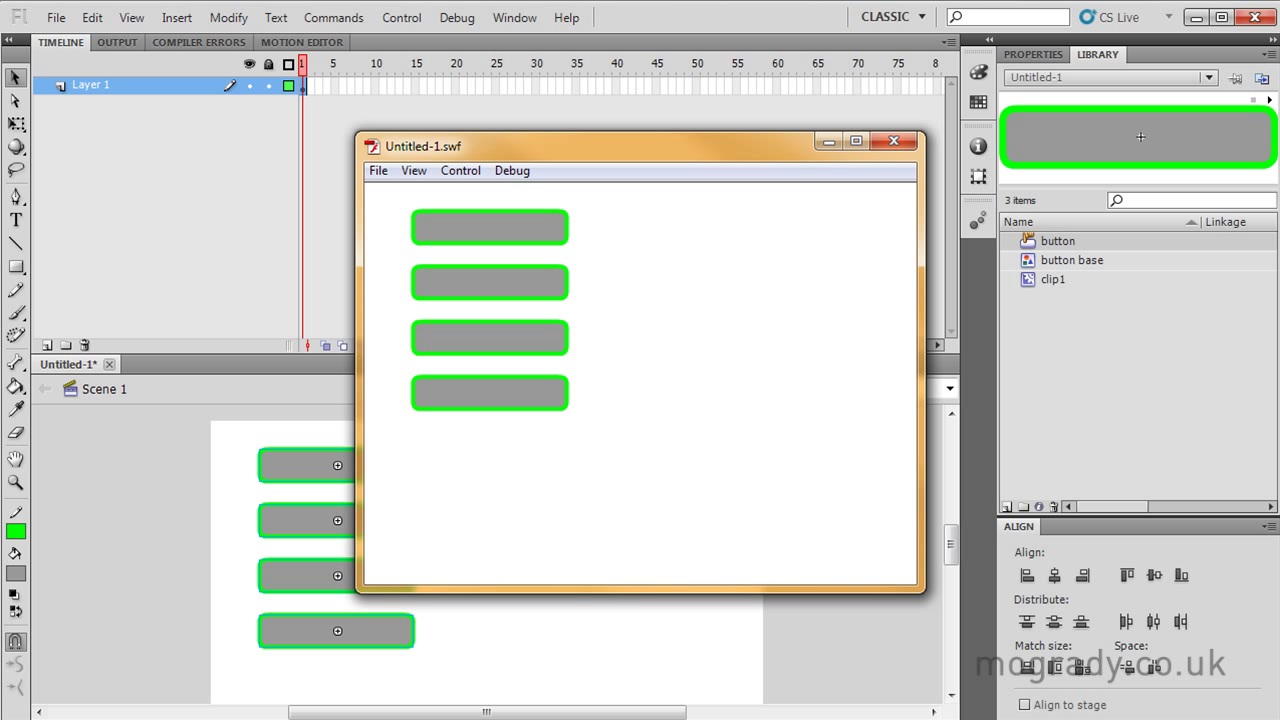
Click the fourth and third buttons in the test movie, then close the preview
left_click(503, 408)
left_click(538, 349)
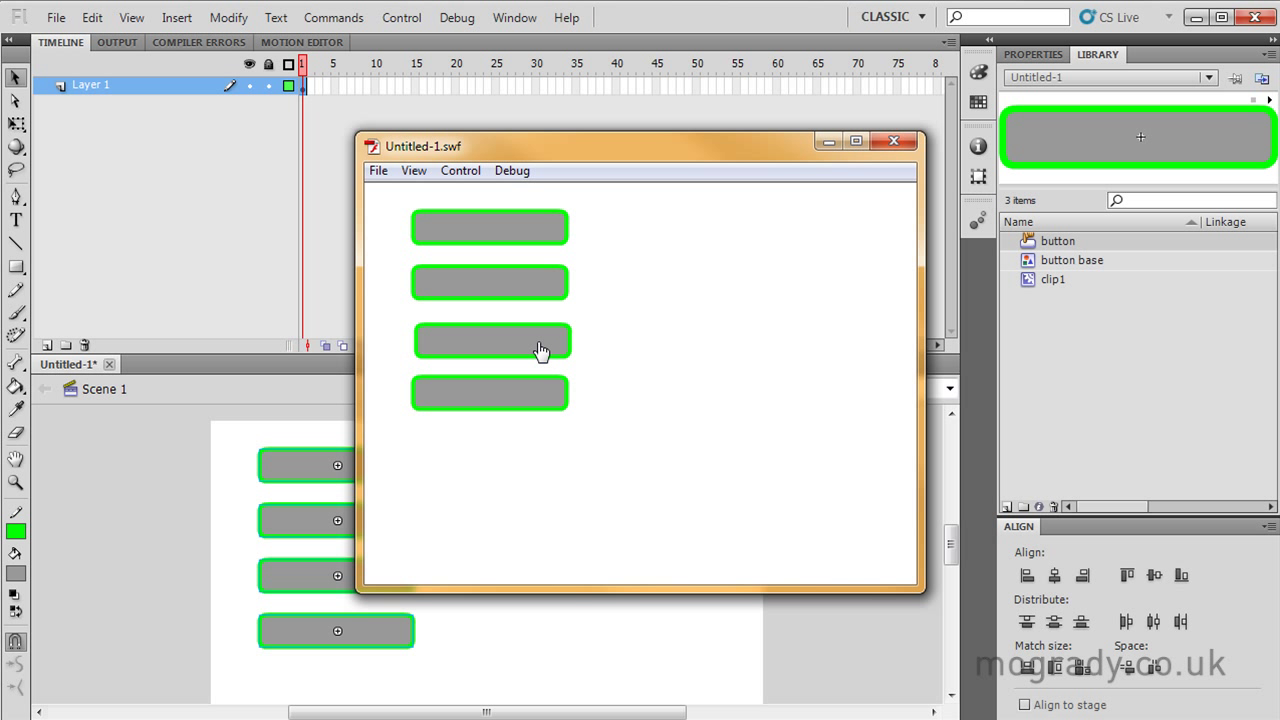
left_click(909, 145)
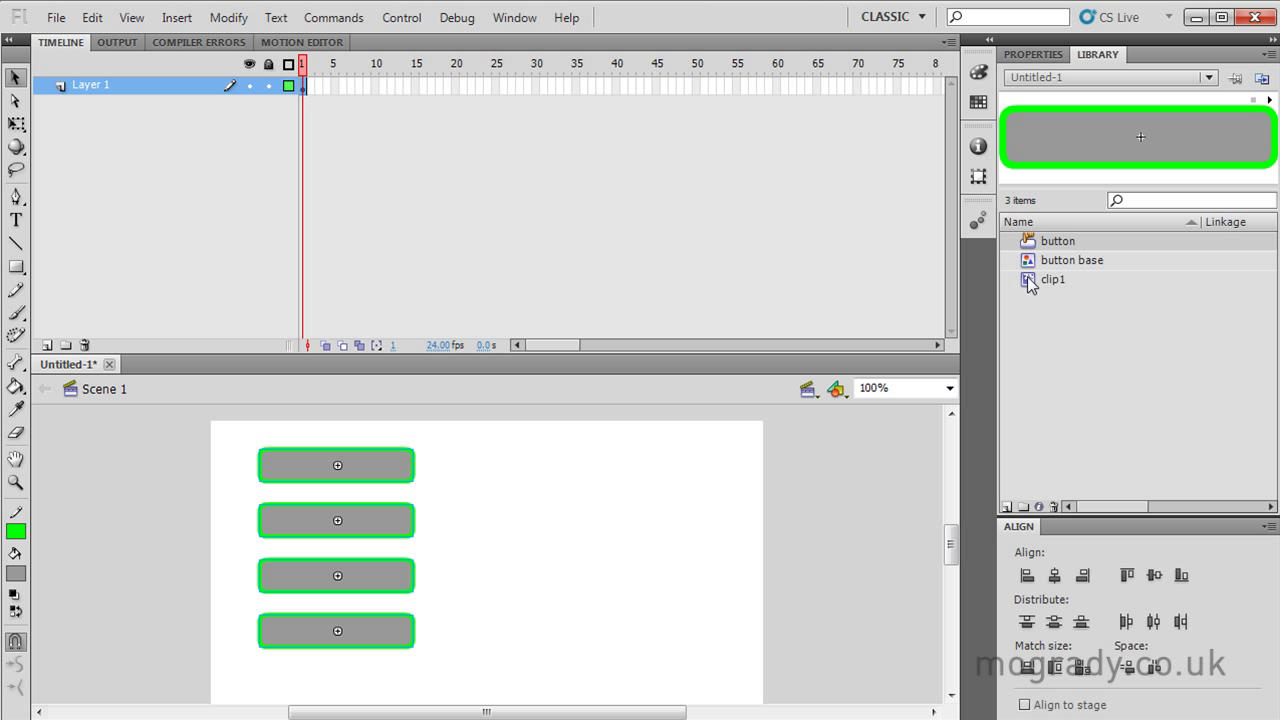
double_click(1027, 277)
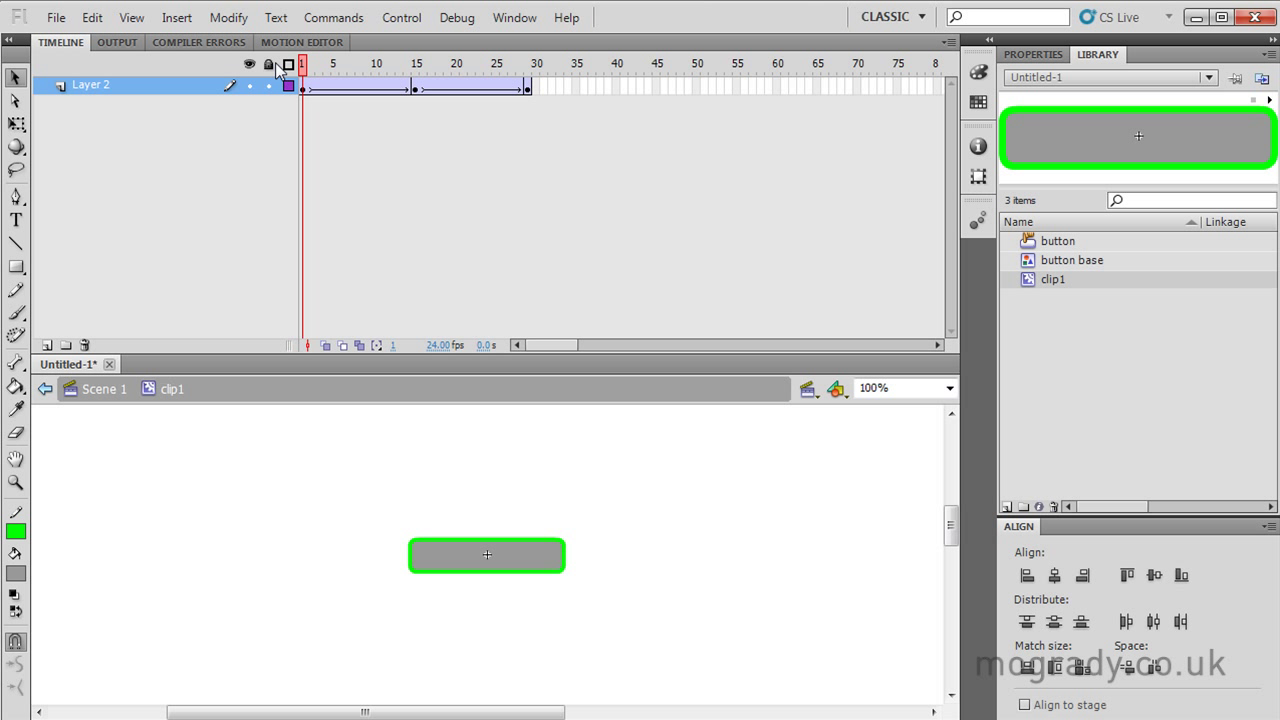
mouse_move(303, 66)
left_mouse_down()
mouse_move(519, 85)
mouse_move(302, 86)
left_mouse_up()
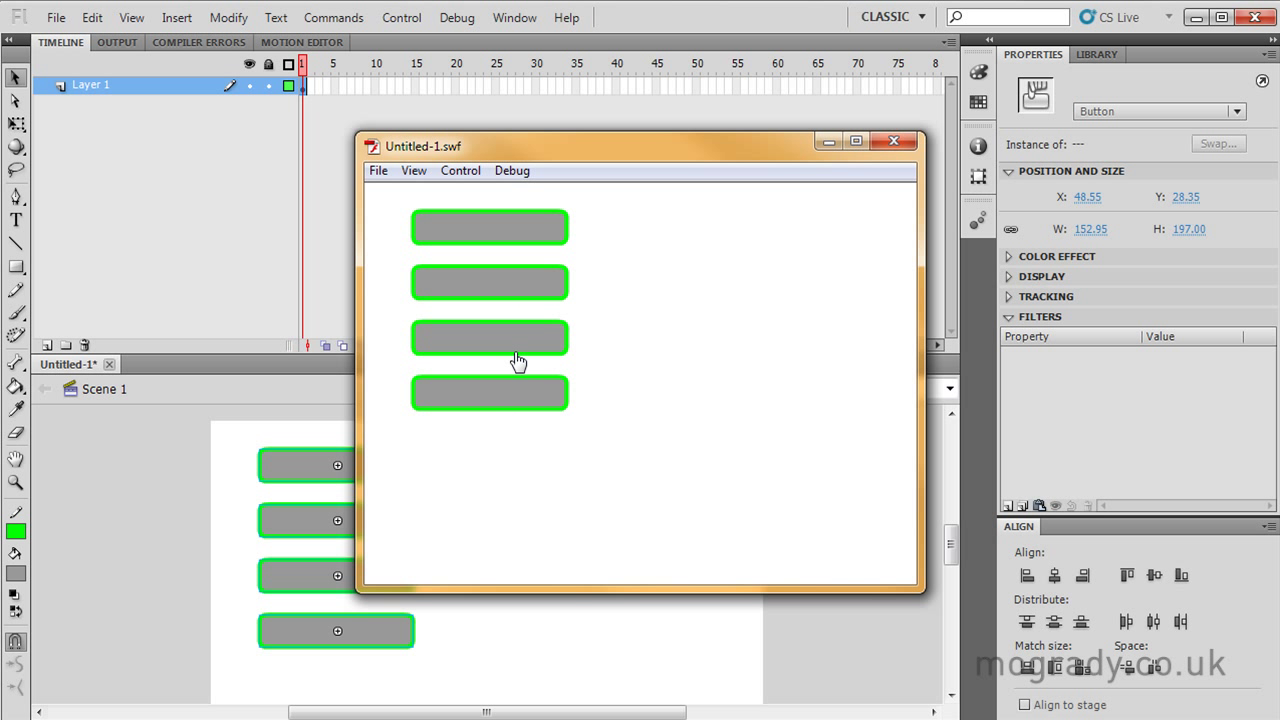
left_click(895, 142)
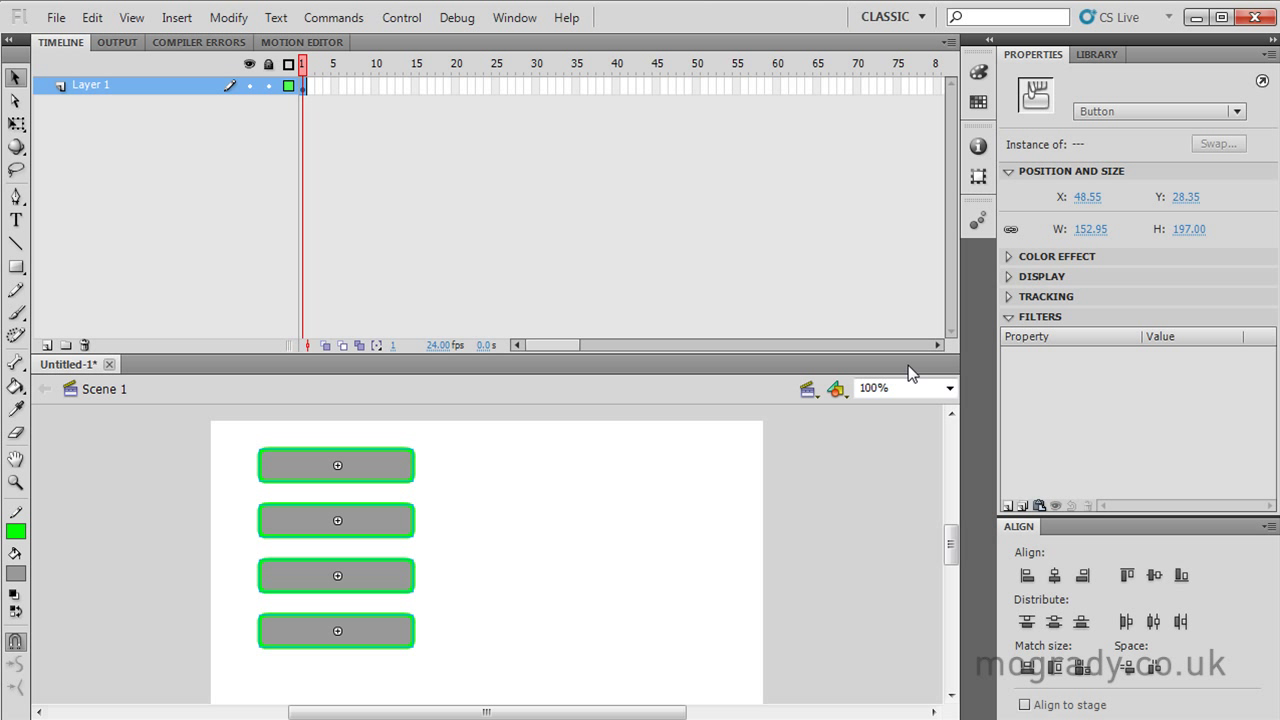
left_click(490, 519)
left_click(1097, 54)
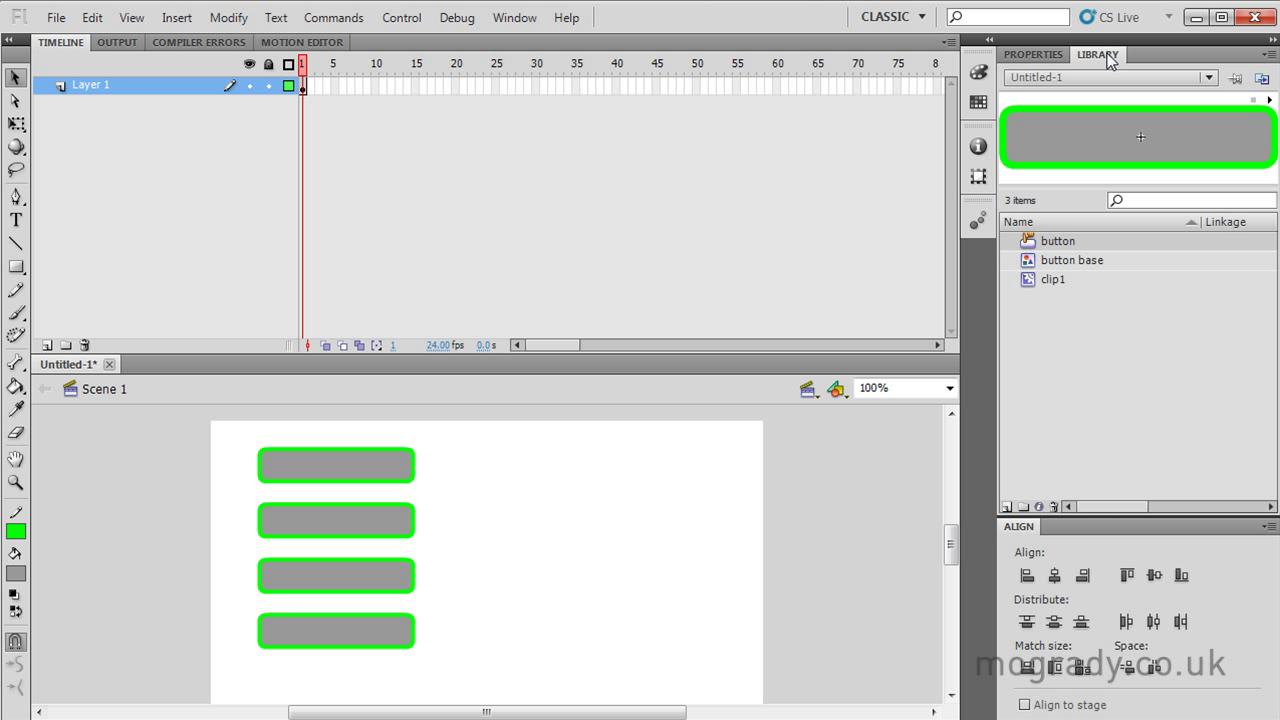
Change the button's Over-state clip1 instance from Graphic to Movie Clip and retest the movie
double_click(1030, 245)
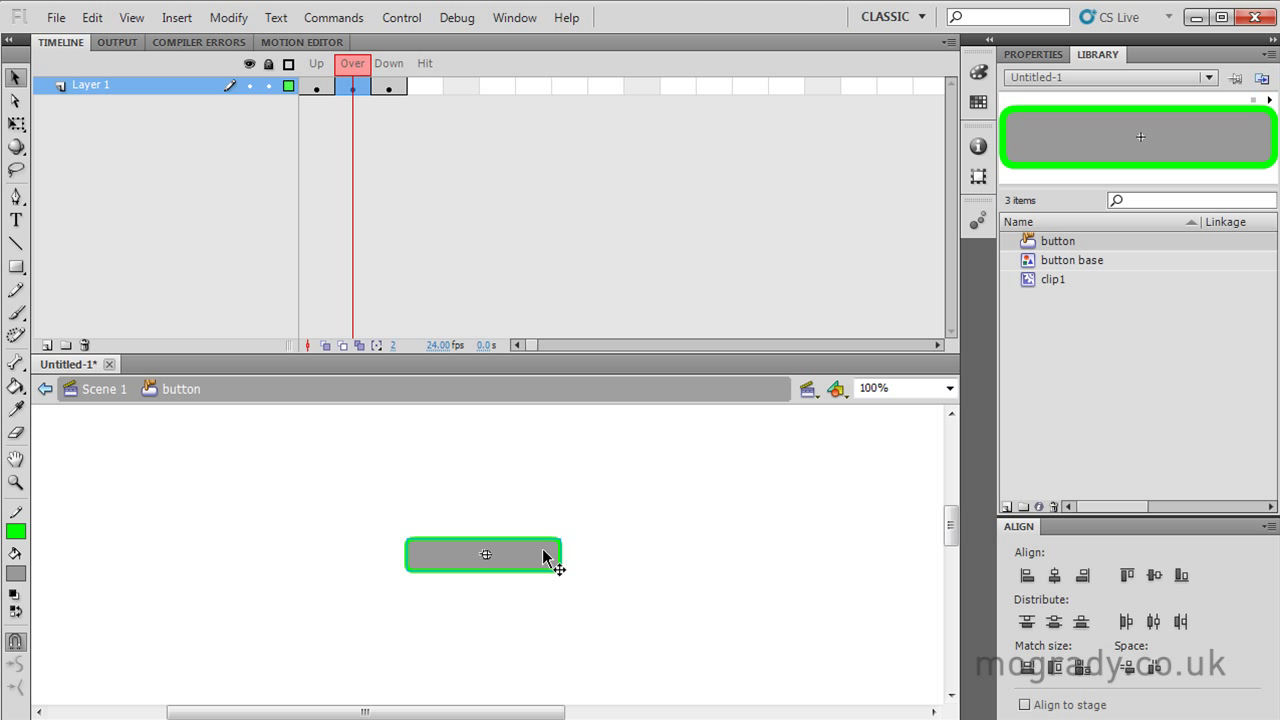
left_click(1038, 54)
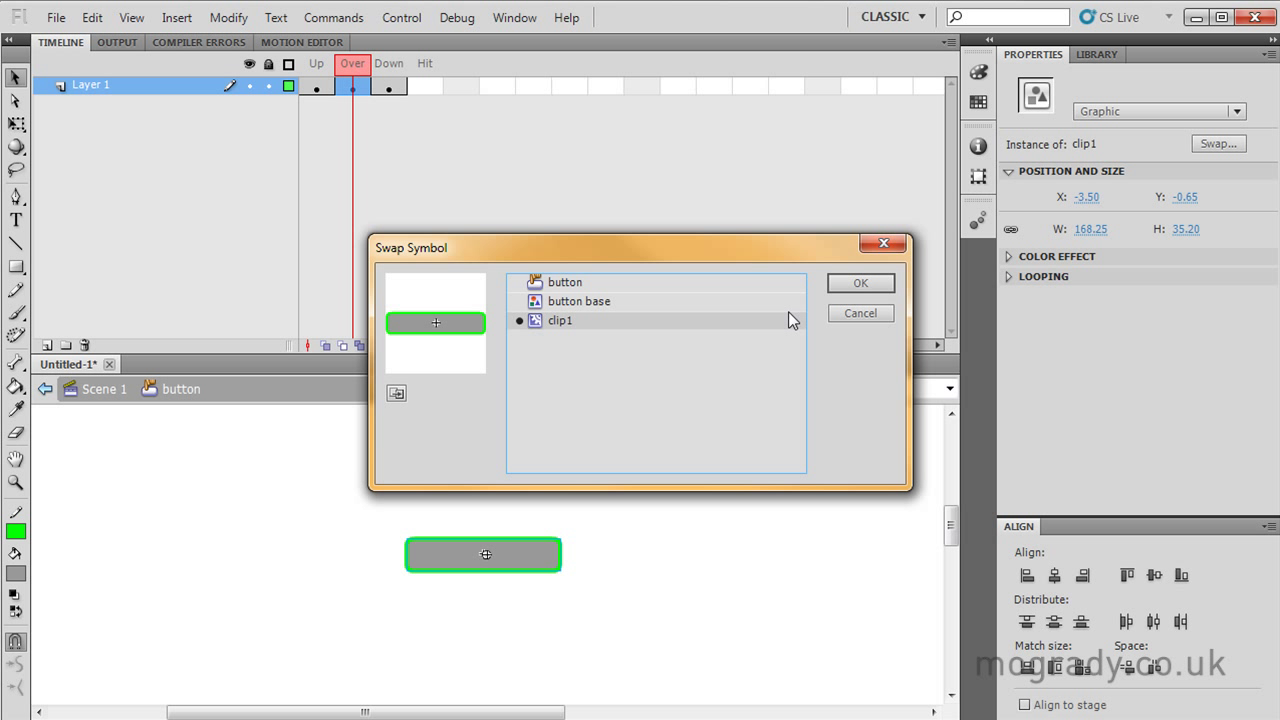
left_click(857, 287)
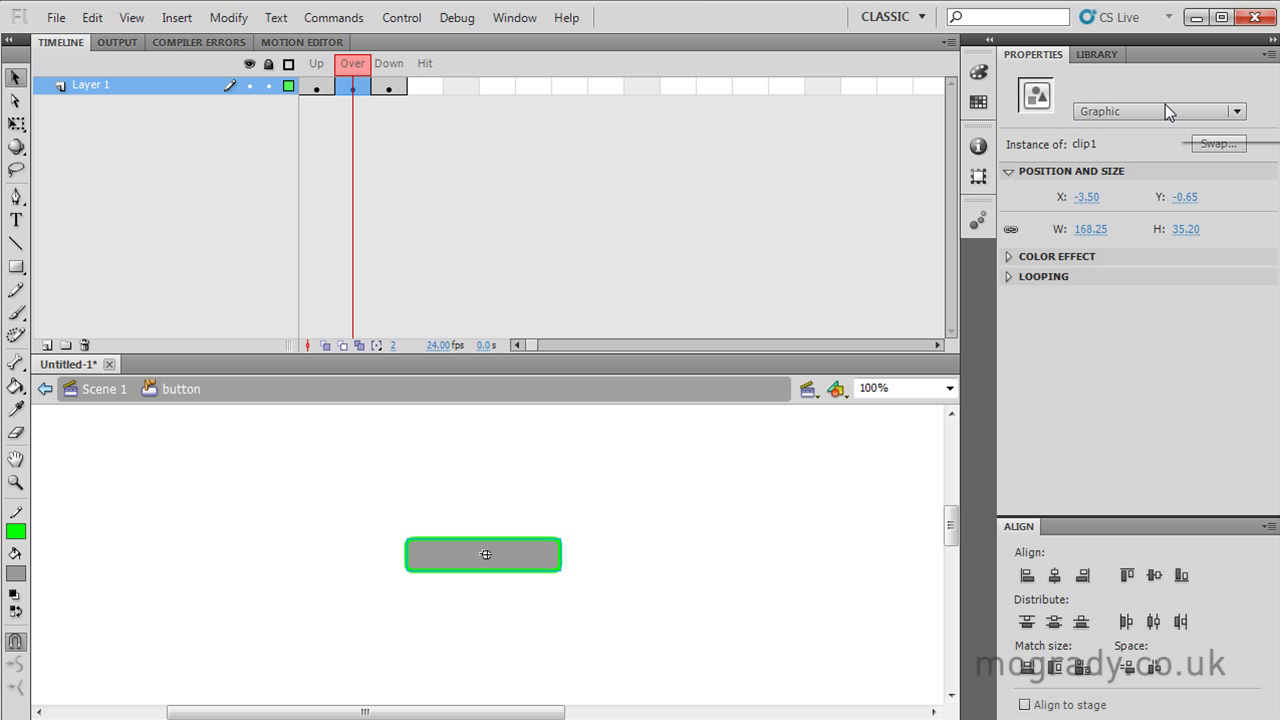
left_click(1238, 112)
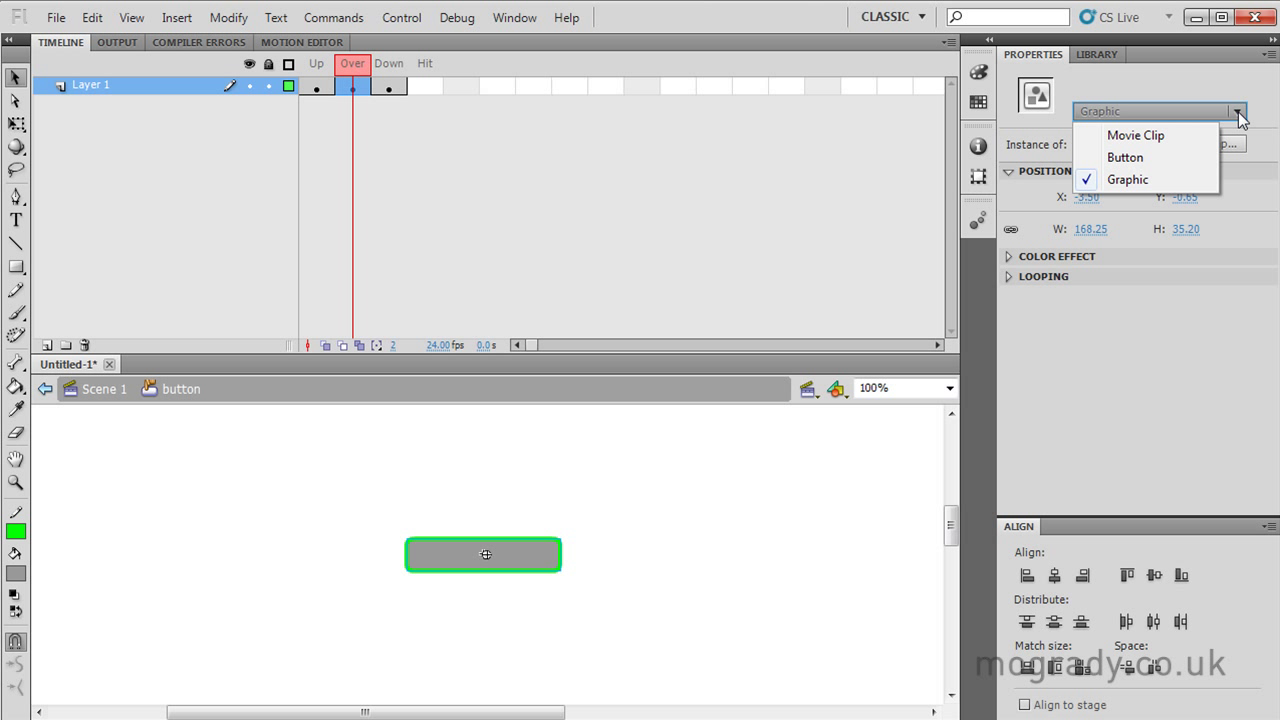
left_click(1153, 135)
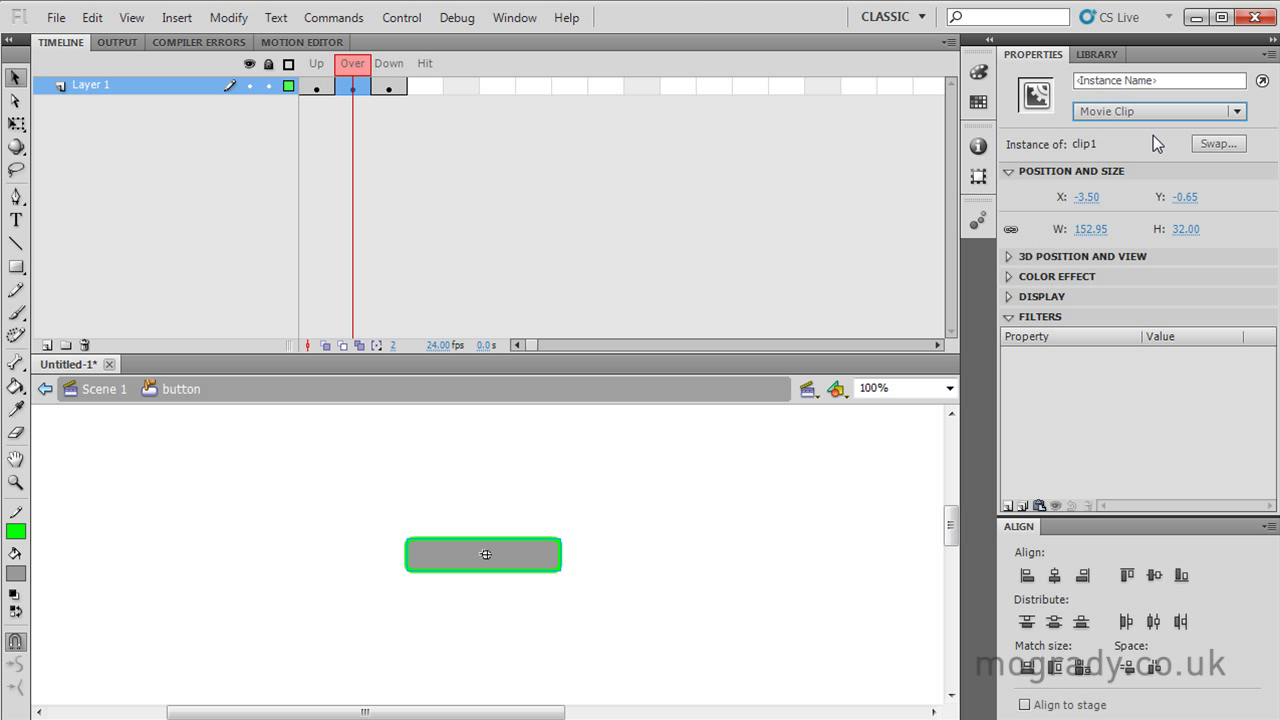
key("ctrl+Return")
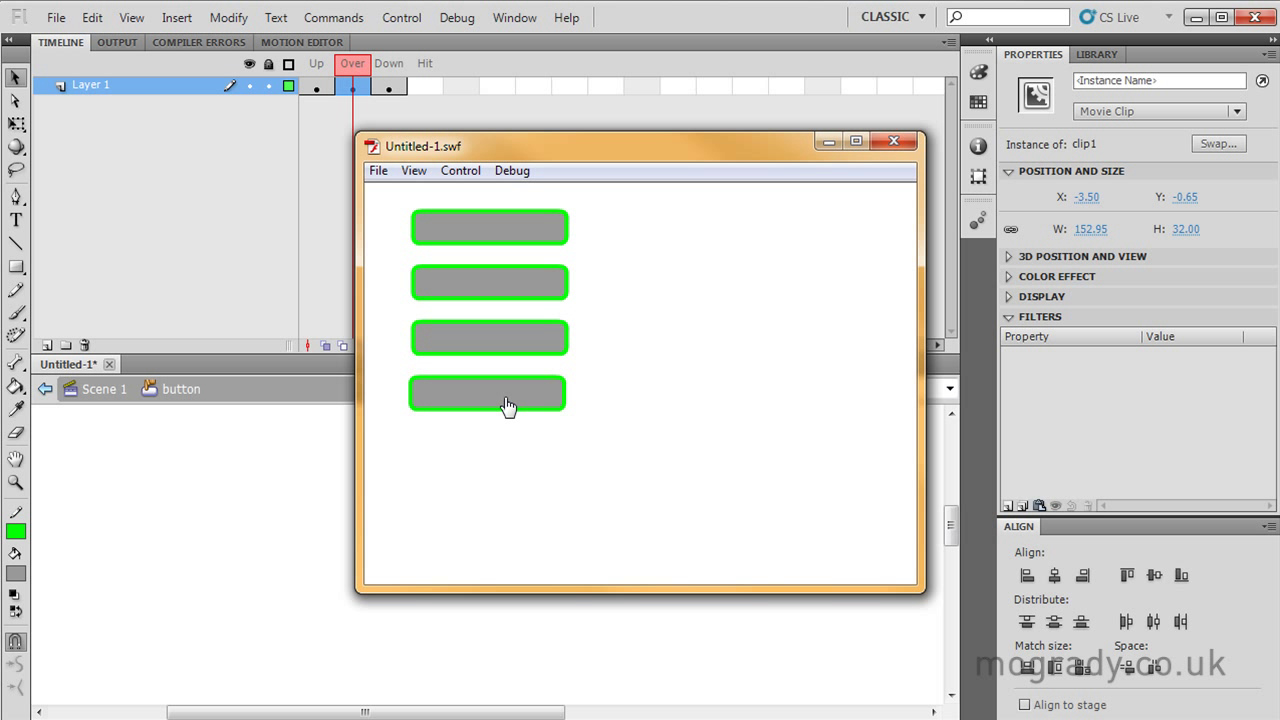
Close the test movie and select the button graphic on the Up frame
left_click(901, 143)
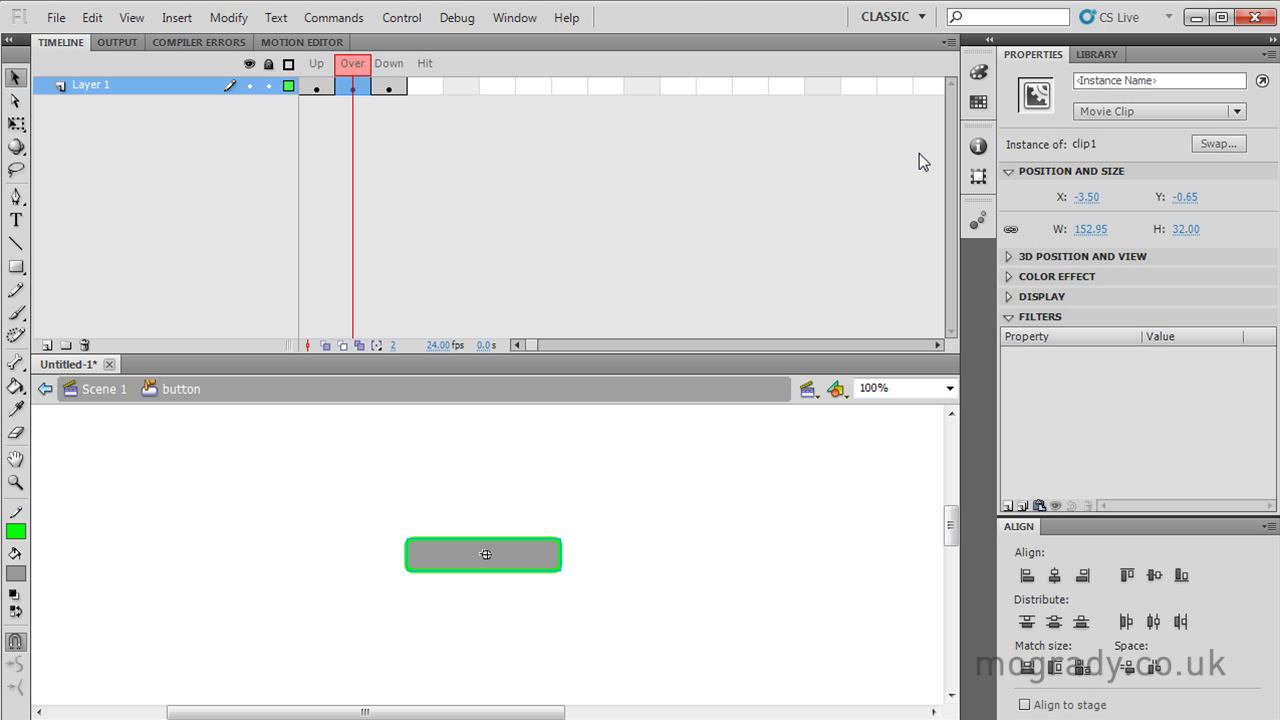
left_click(327, 87)
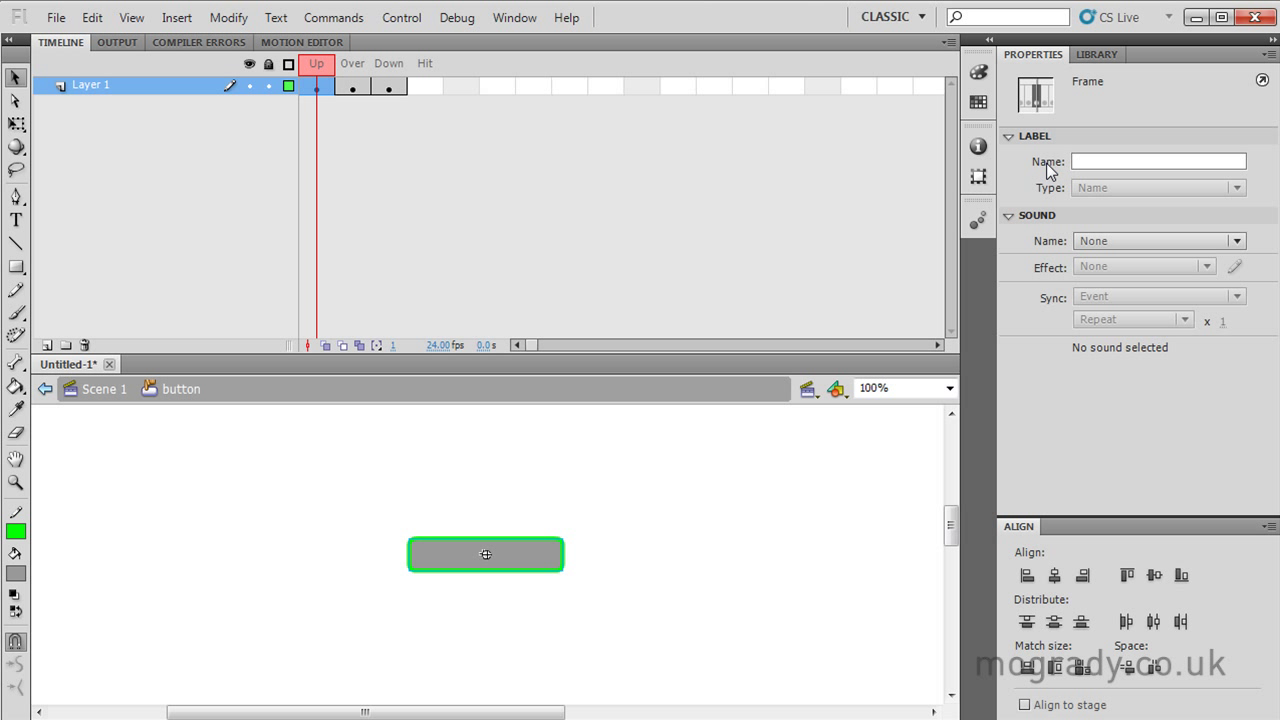
left_click(1093, 55)
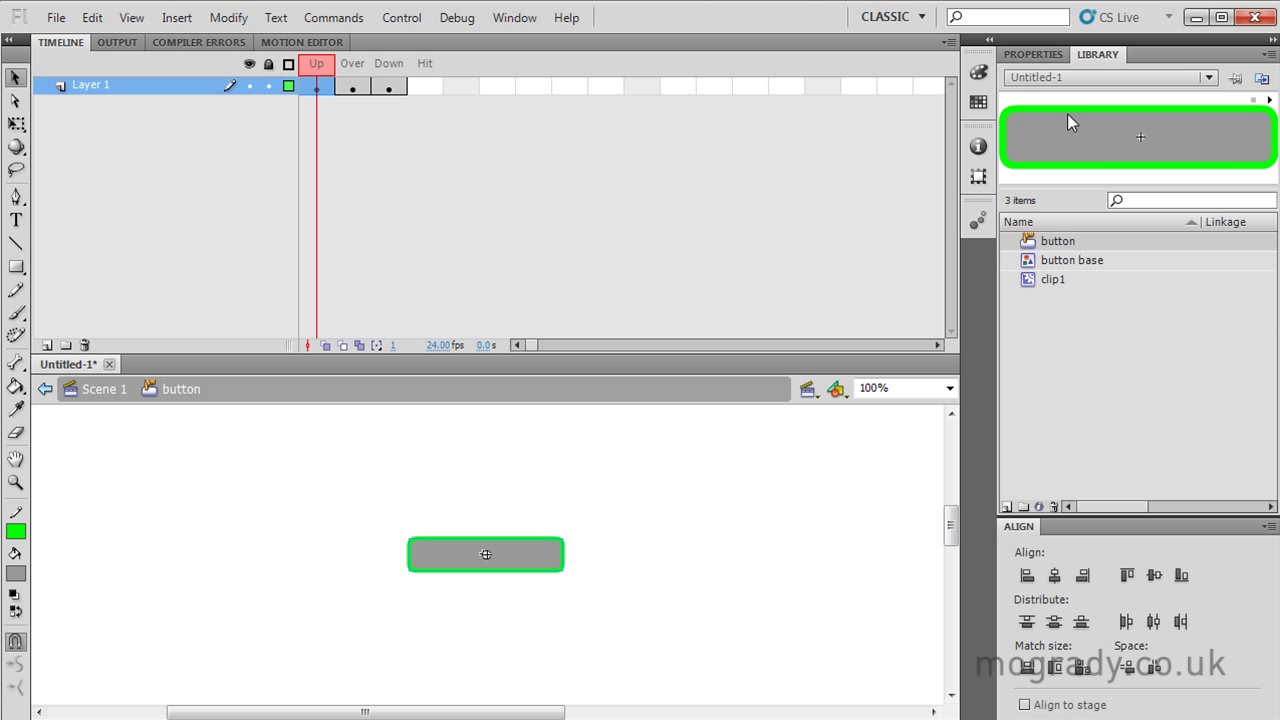
left_click(1032, 281)
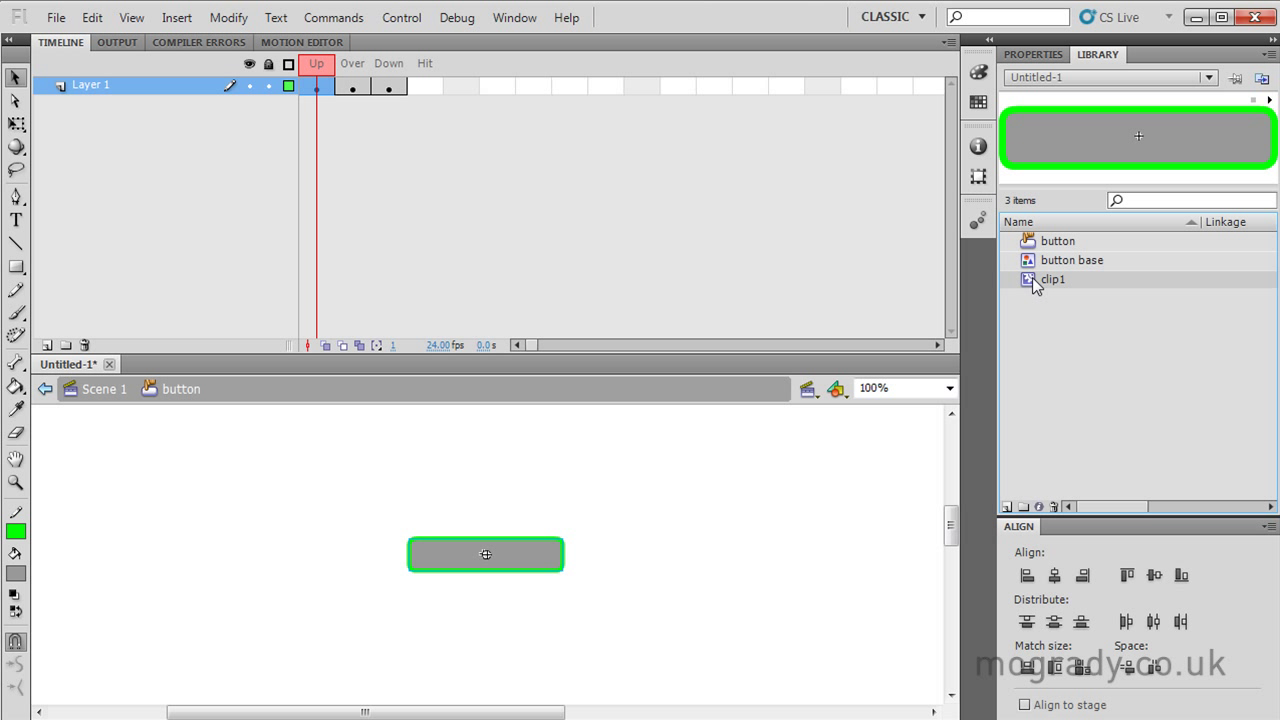
left_click_drag(365, 517, 627, 607)
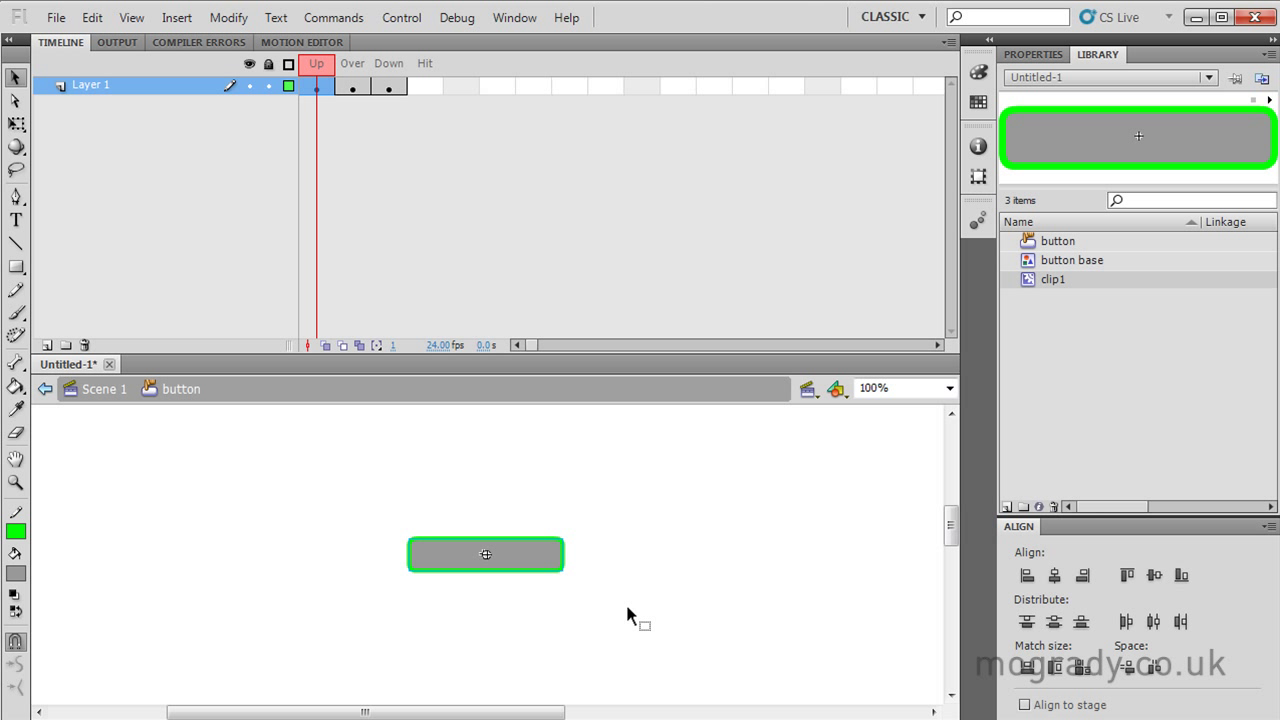
Open the Info panel from the Window menu and dock it beside the Align panel
left_click(515, 18)
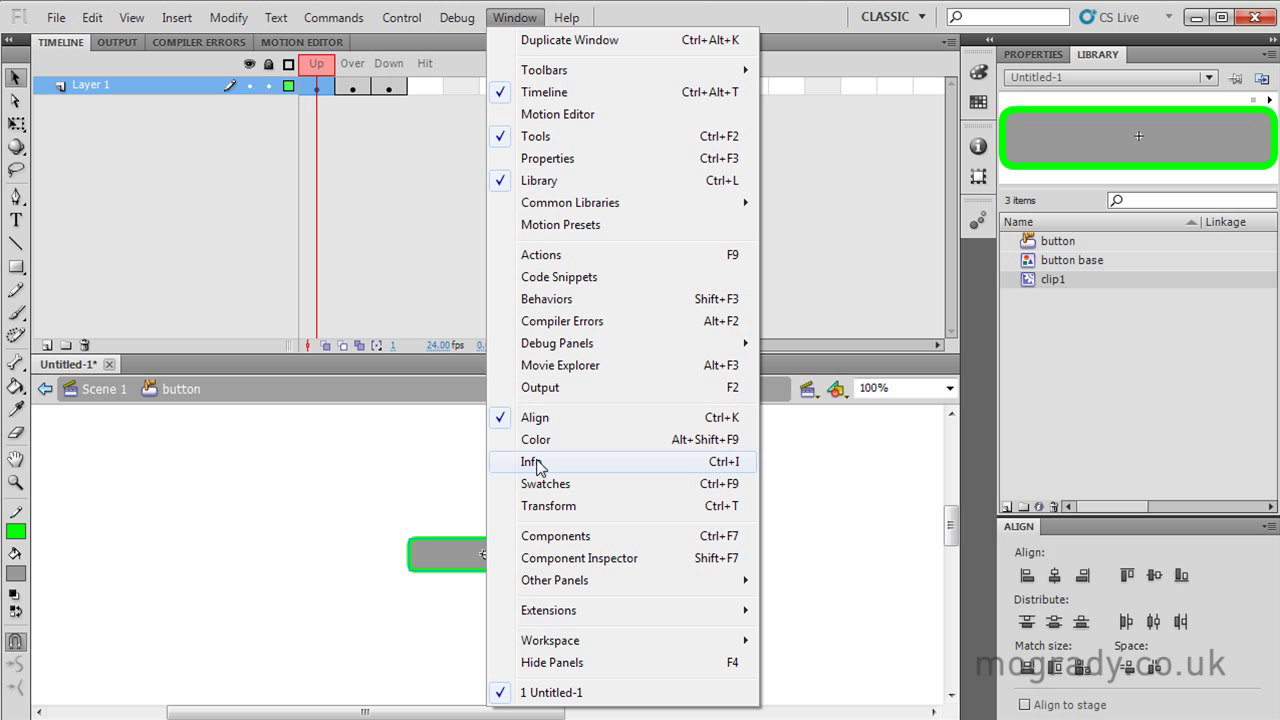
left_click(536, 462)
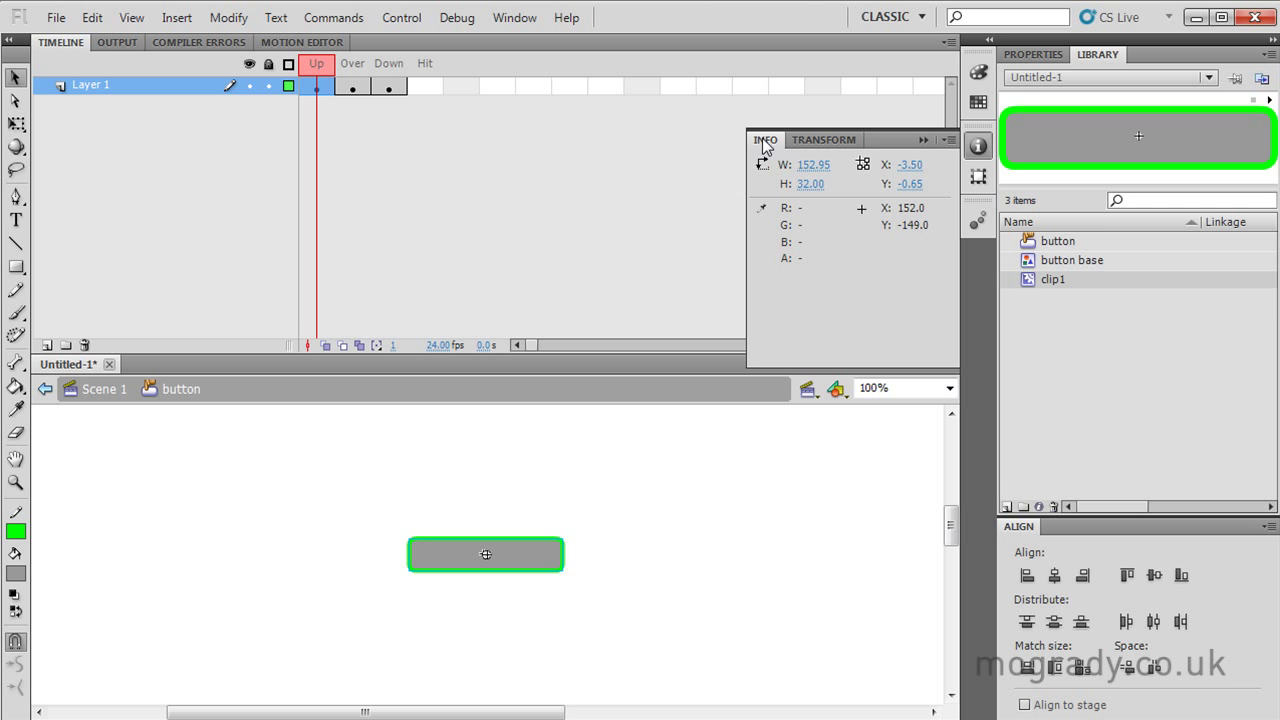
left_click_drag(765, 143, 1049, 537)
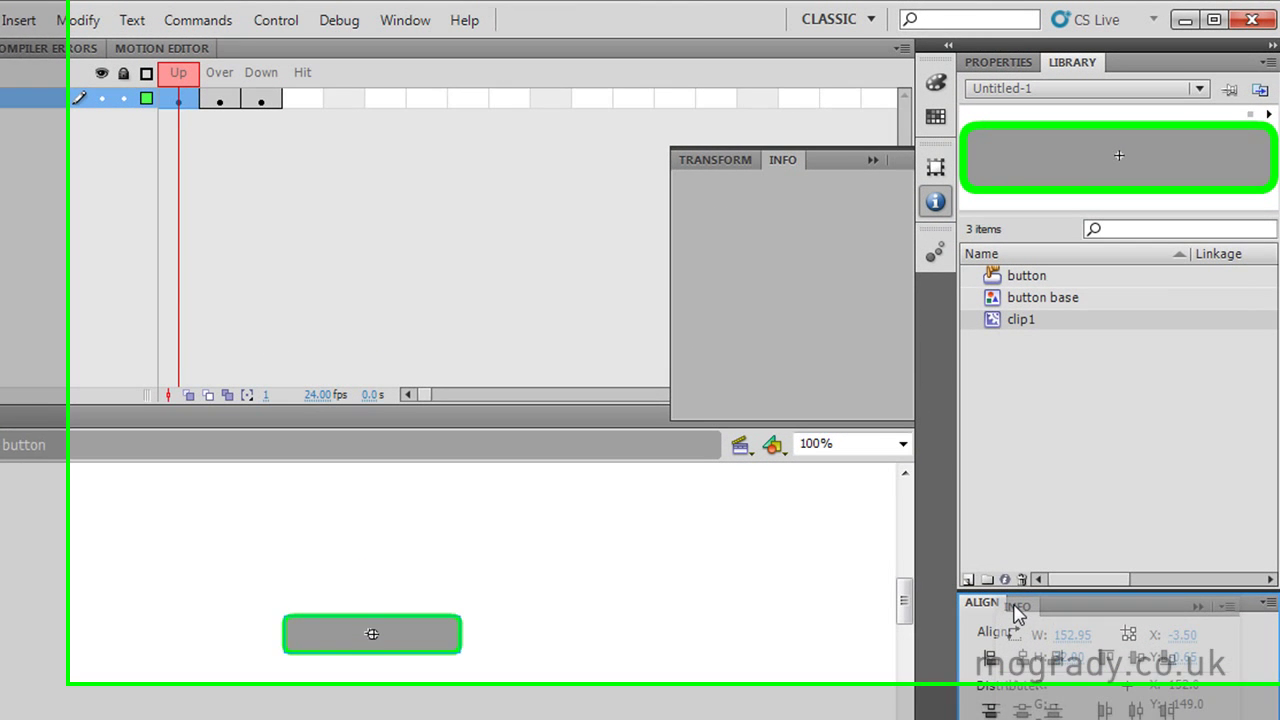
left_click_drag(1017, 614, 1005, 640)
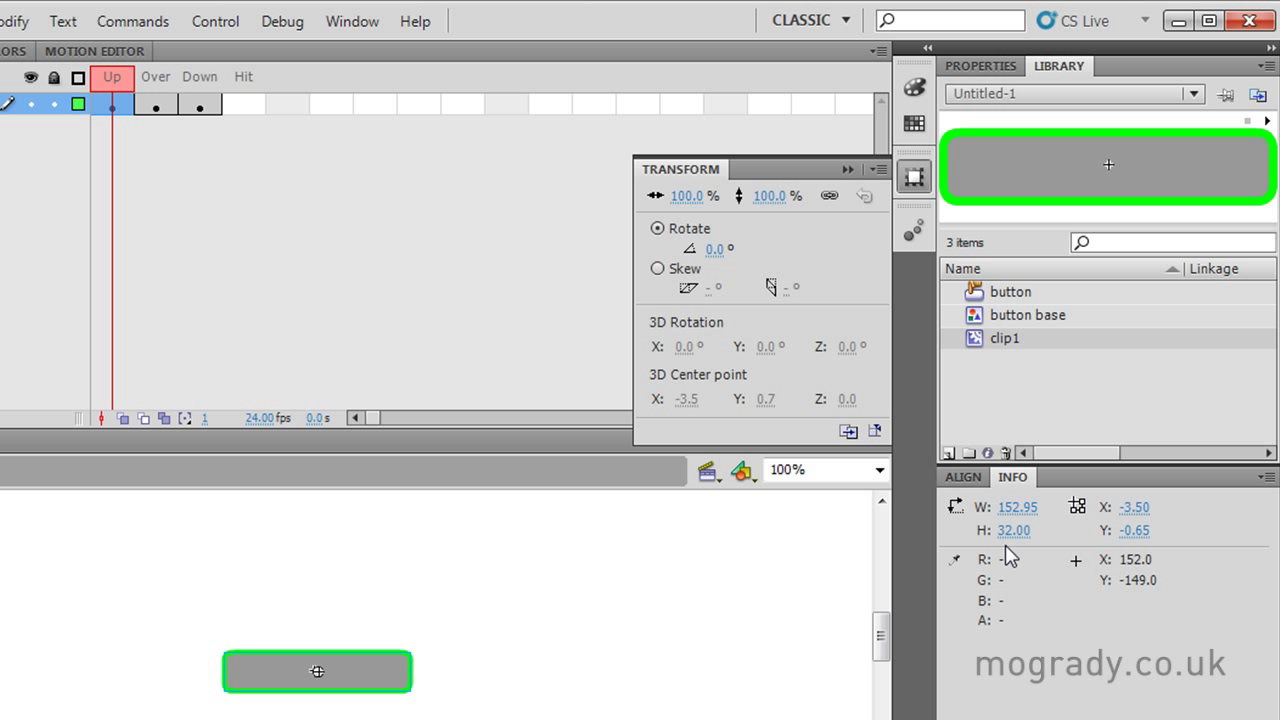
Close the Transform panel and set the Up-state graphic to X 0, Y 0 in Info
key("ctrl+t")
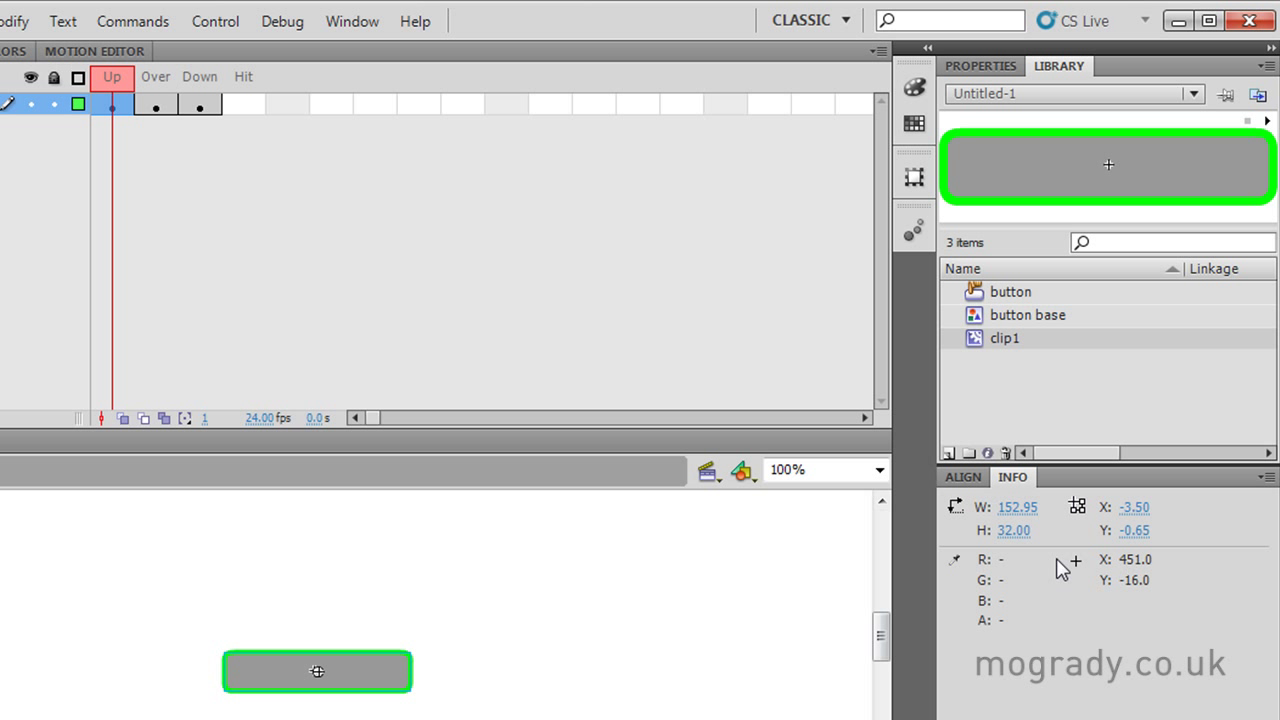
left_click(1140, 508)
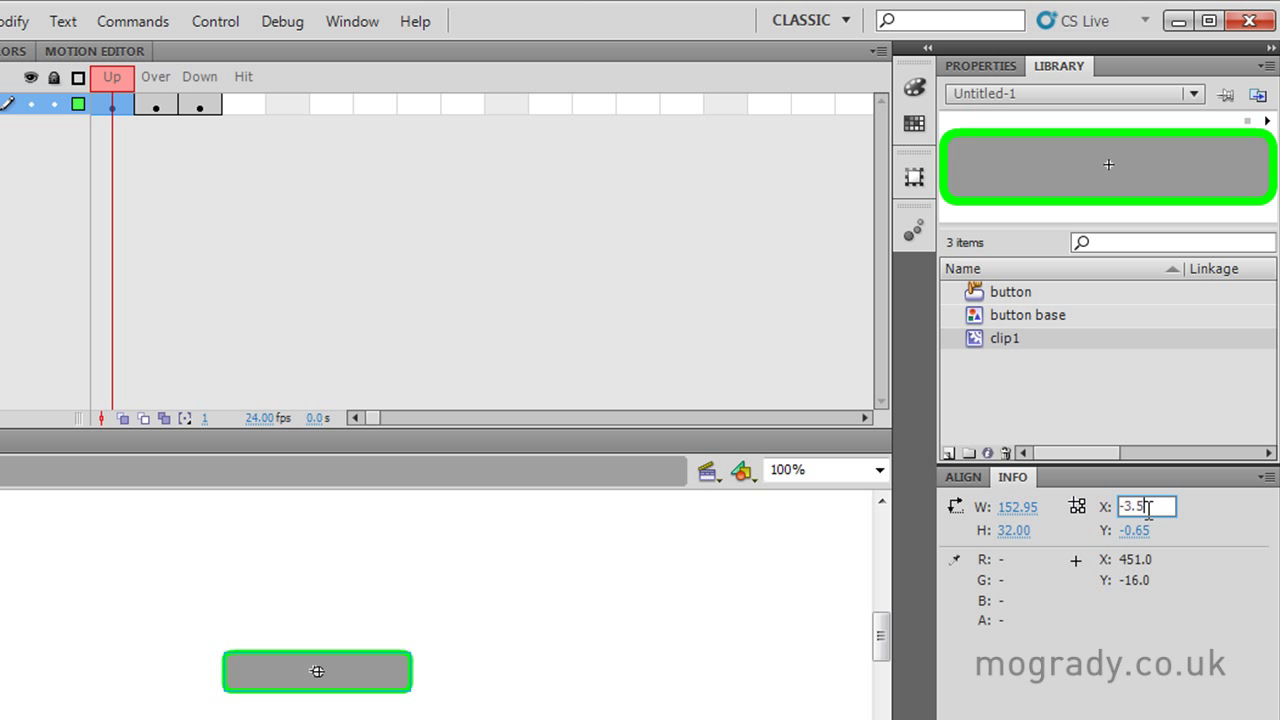
type("0")
key("Tab")
type("0")
key("Tab")
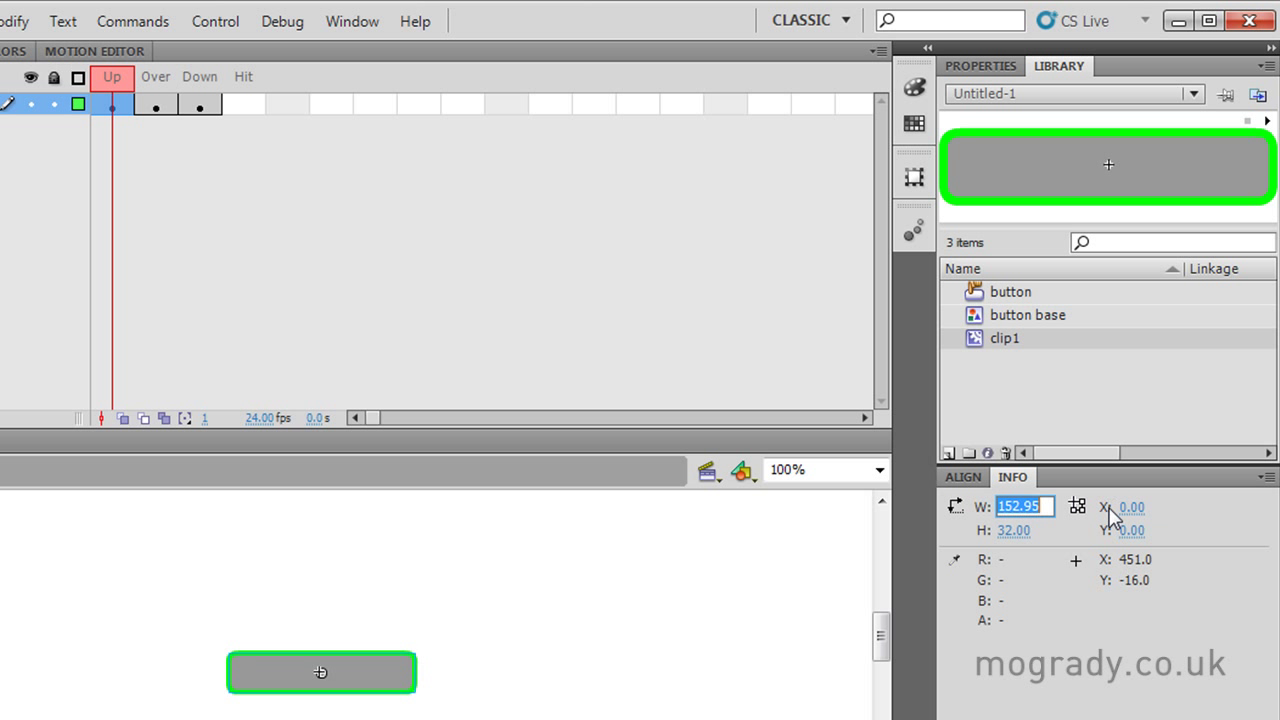
Inside clip1, position the frame 1 graphic at X 0, Y 0
double_click(978, 340)
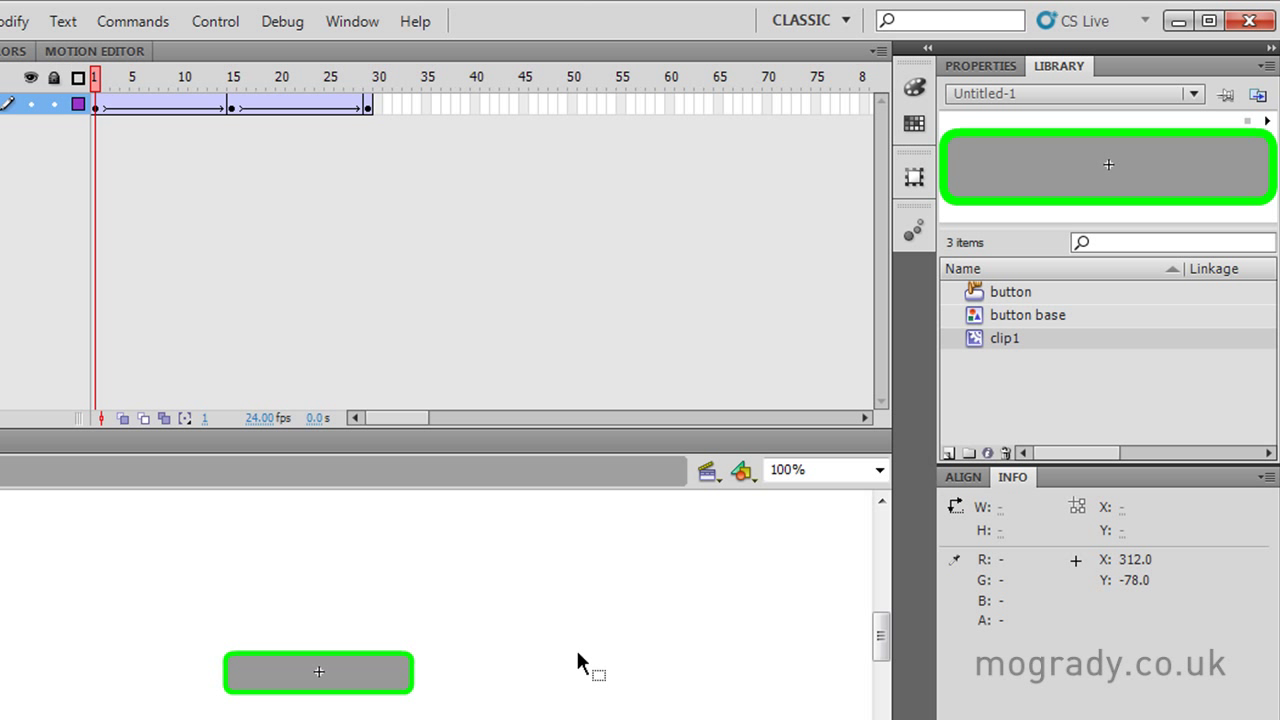
left_click(96, 104)
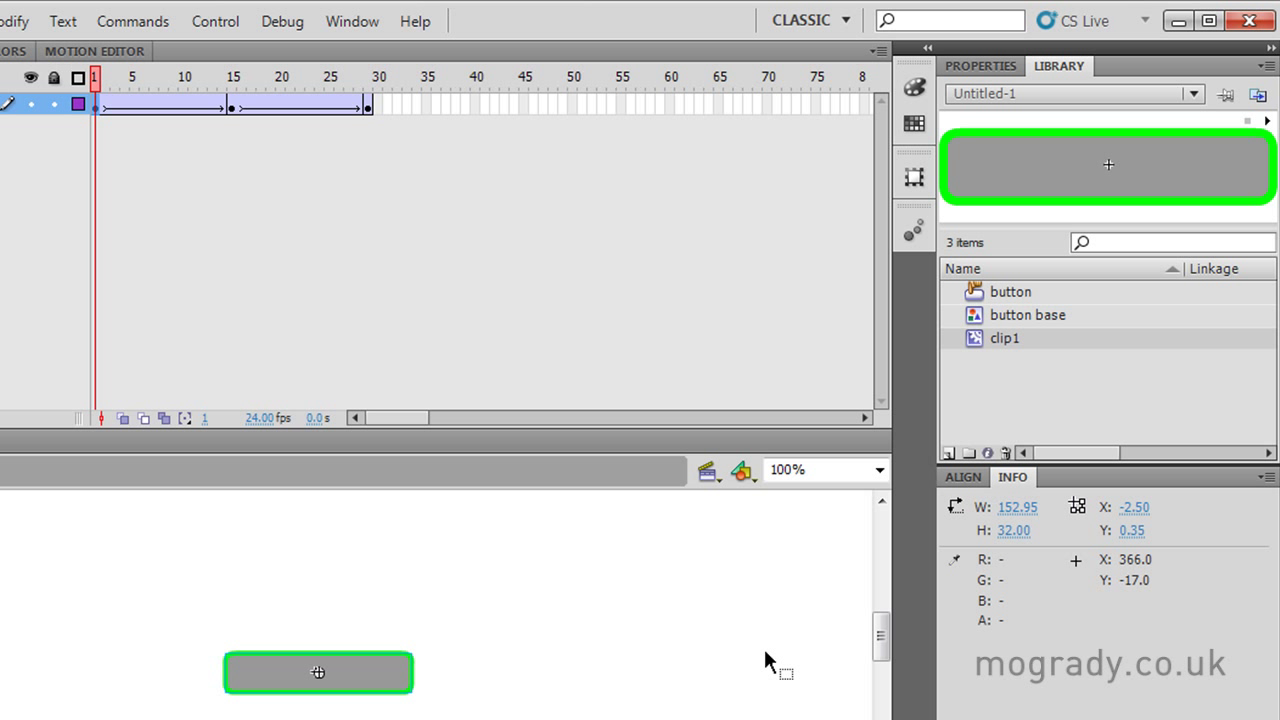
left_click(1130, 510)
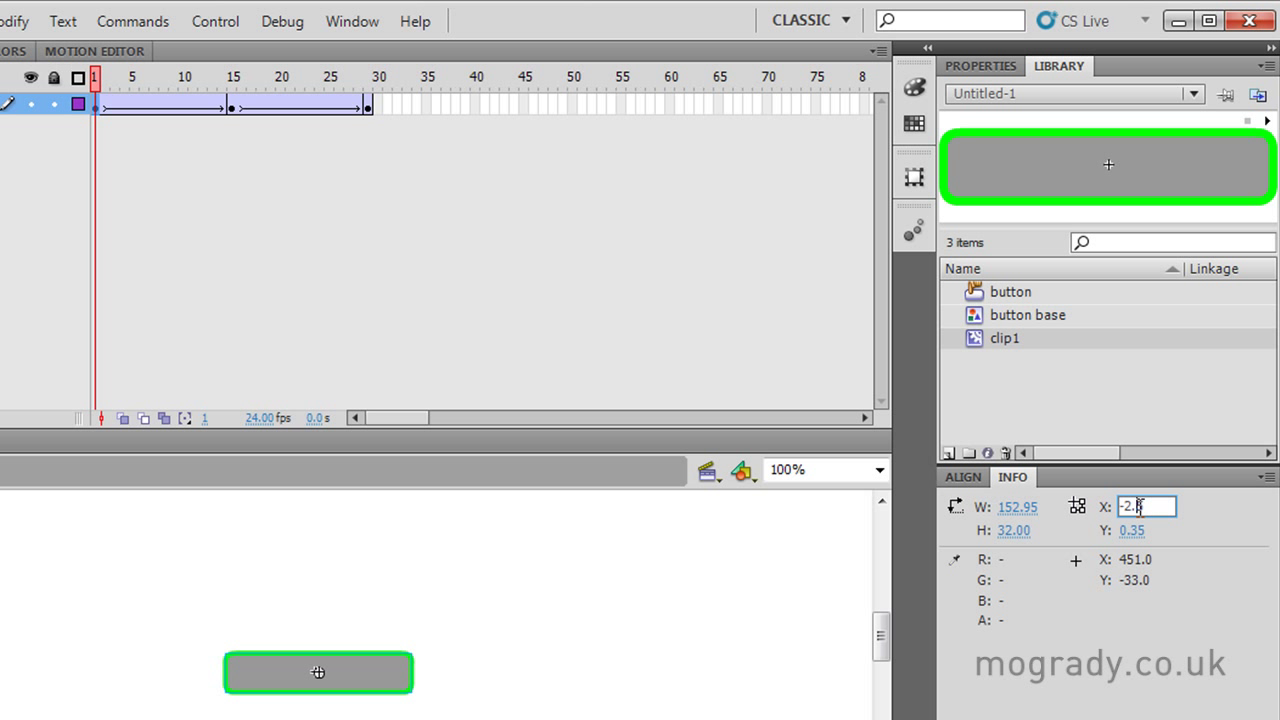
left_click_drag(1146, 506, 1101, 510)
type("0")
key("Tab")
type("0")
key("Tab")
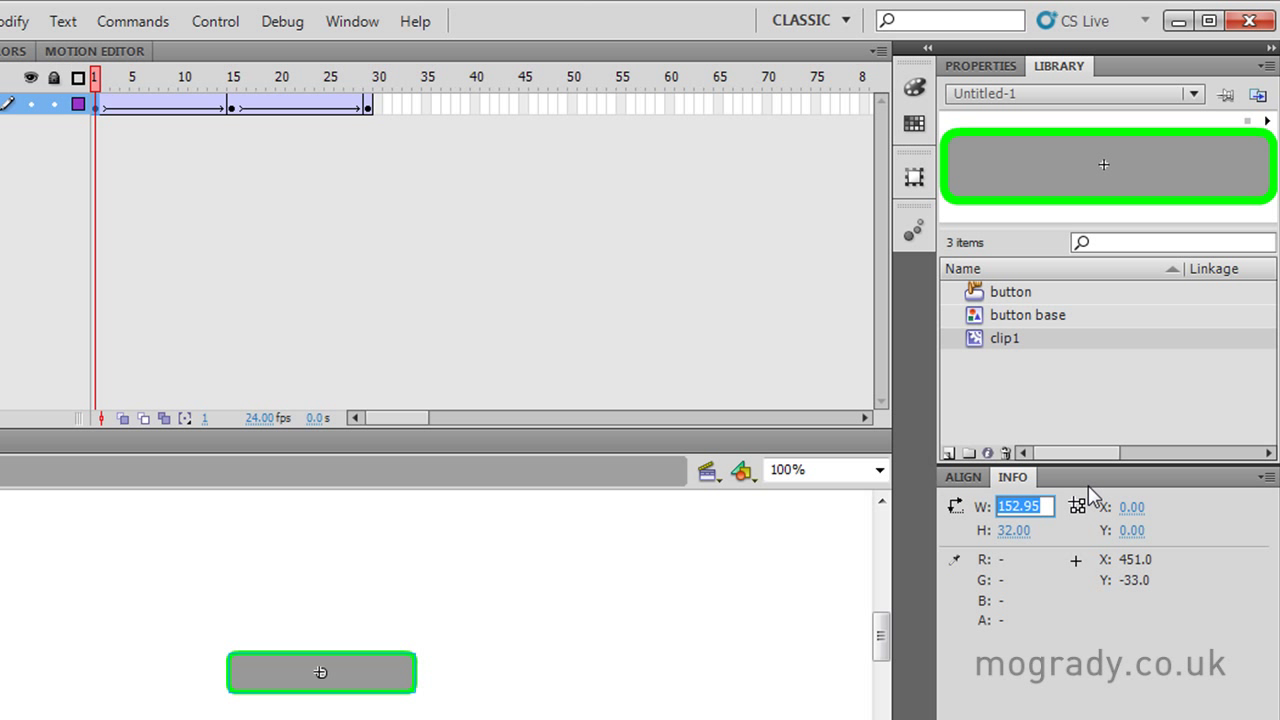
Zero the graphic's X and Y on clip1's frame 15 and 29 keyframes, then reopen the button symbol
left_click(233, 106)
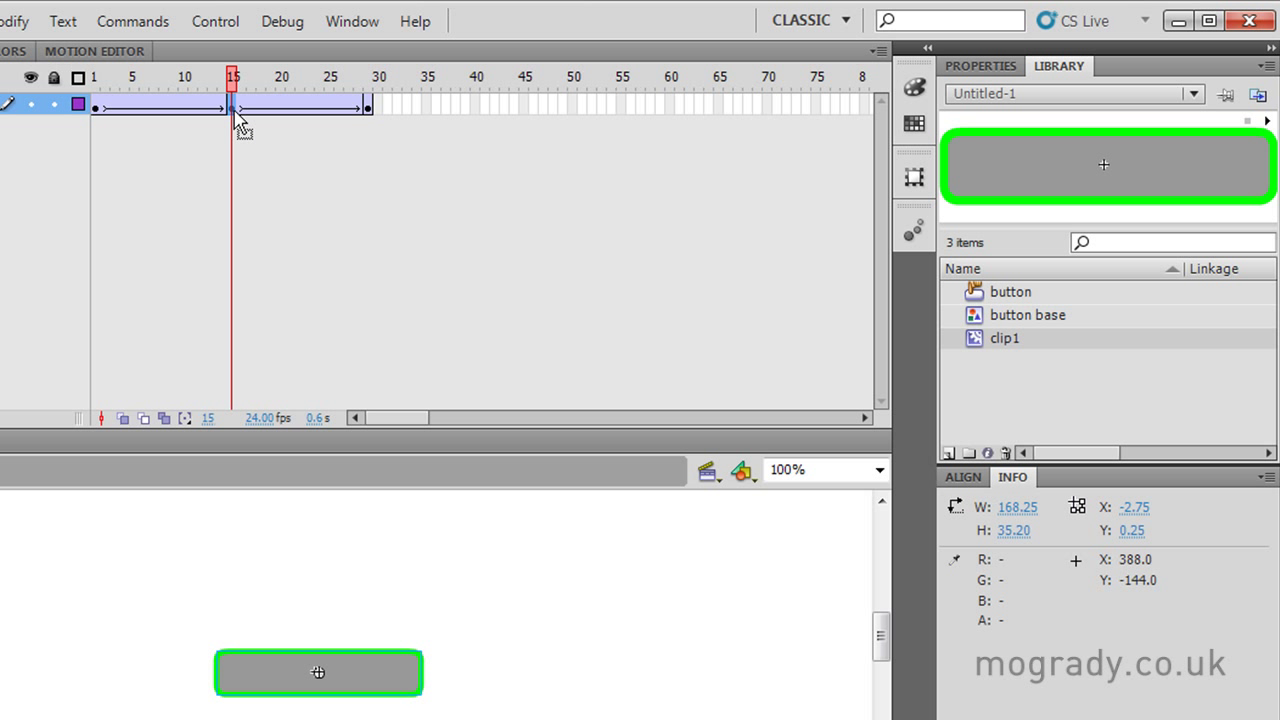
left_click(1135, 510)
left_click_drag(1152, 507, 1105, 502)
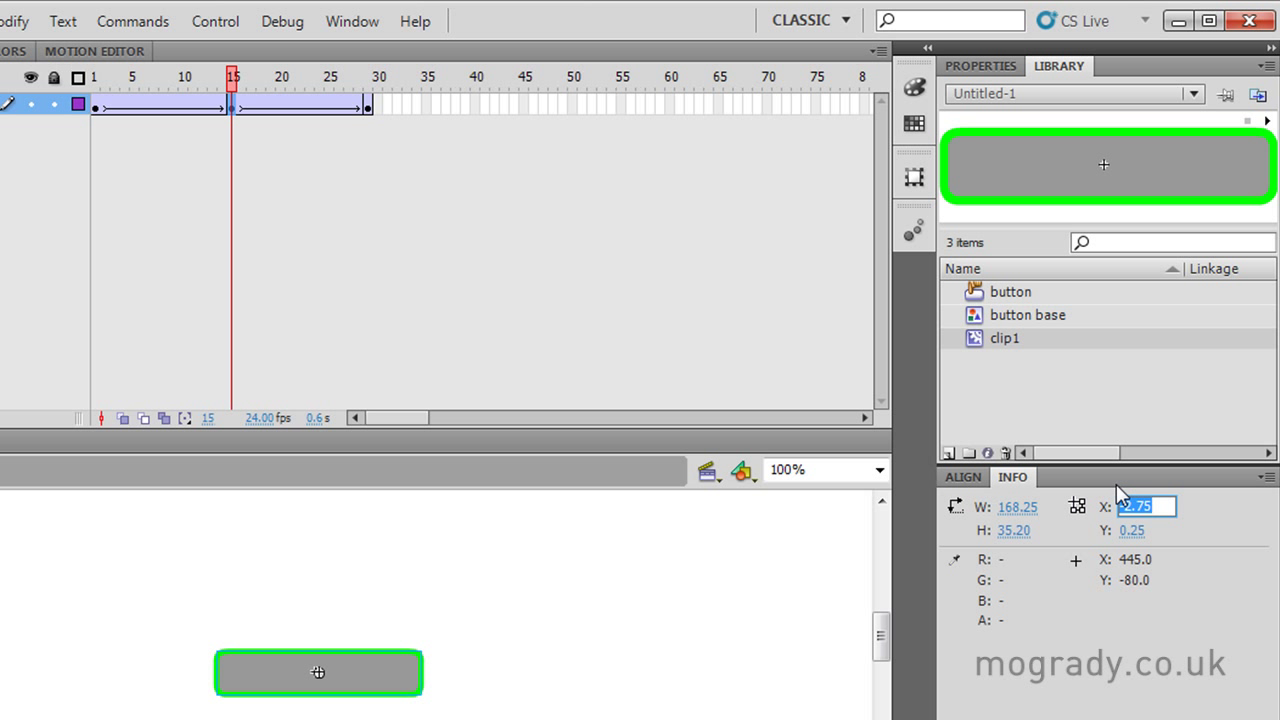
type("0")
key("Tab")
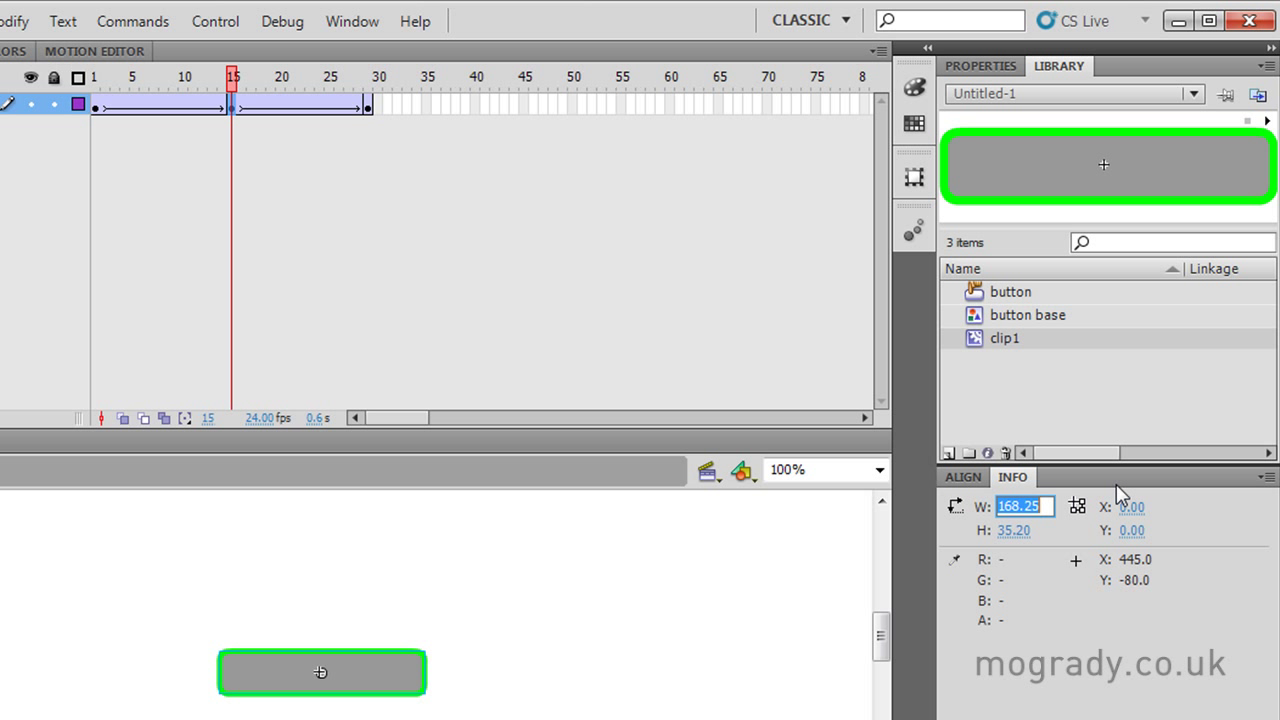
left_click(368, 106)
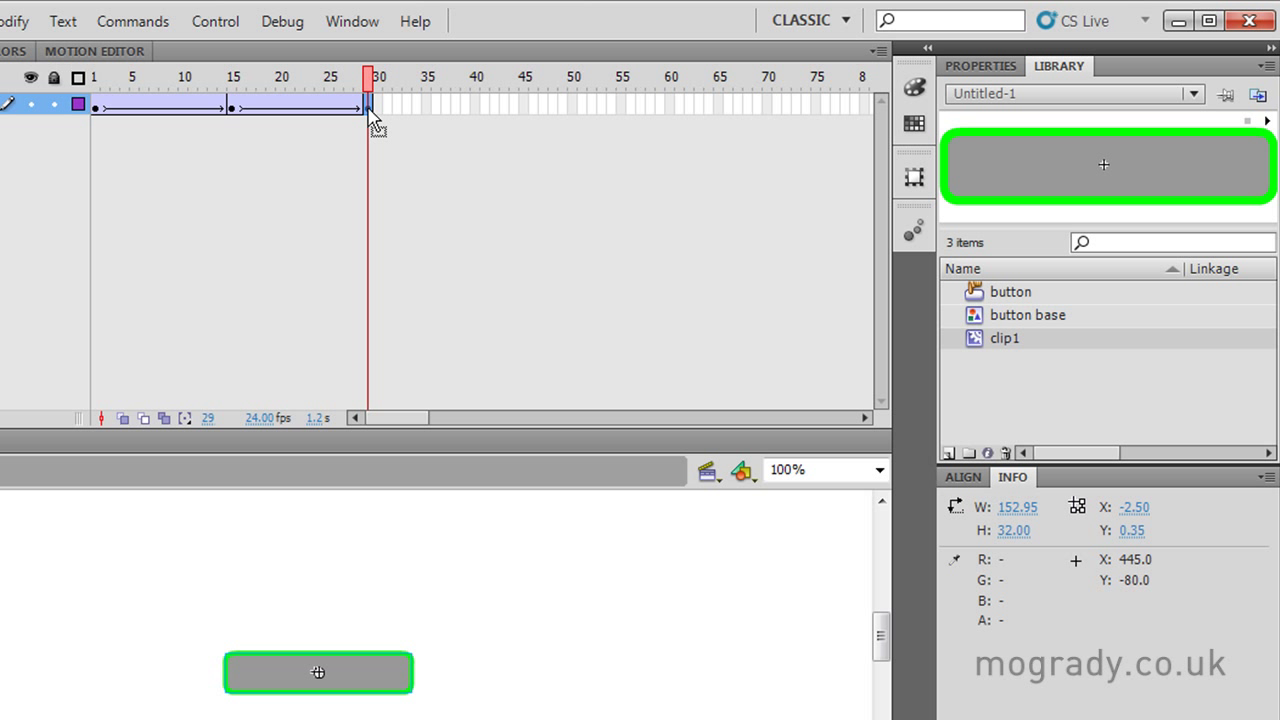
left_click(1134, 508)
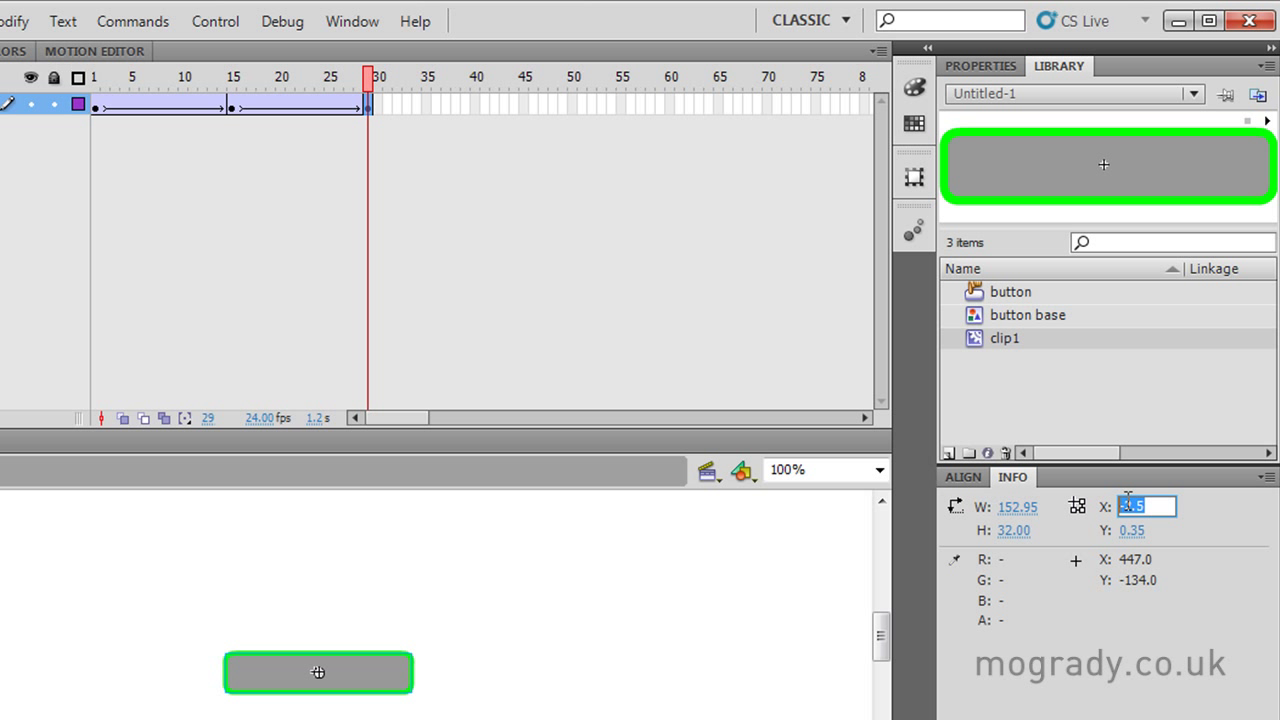
type("0")
key("Tab")
type("0")
key("Tab")
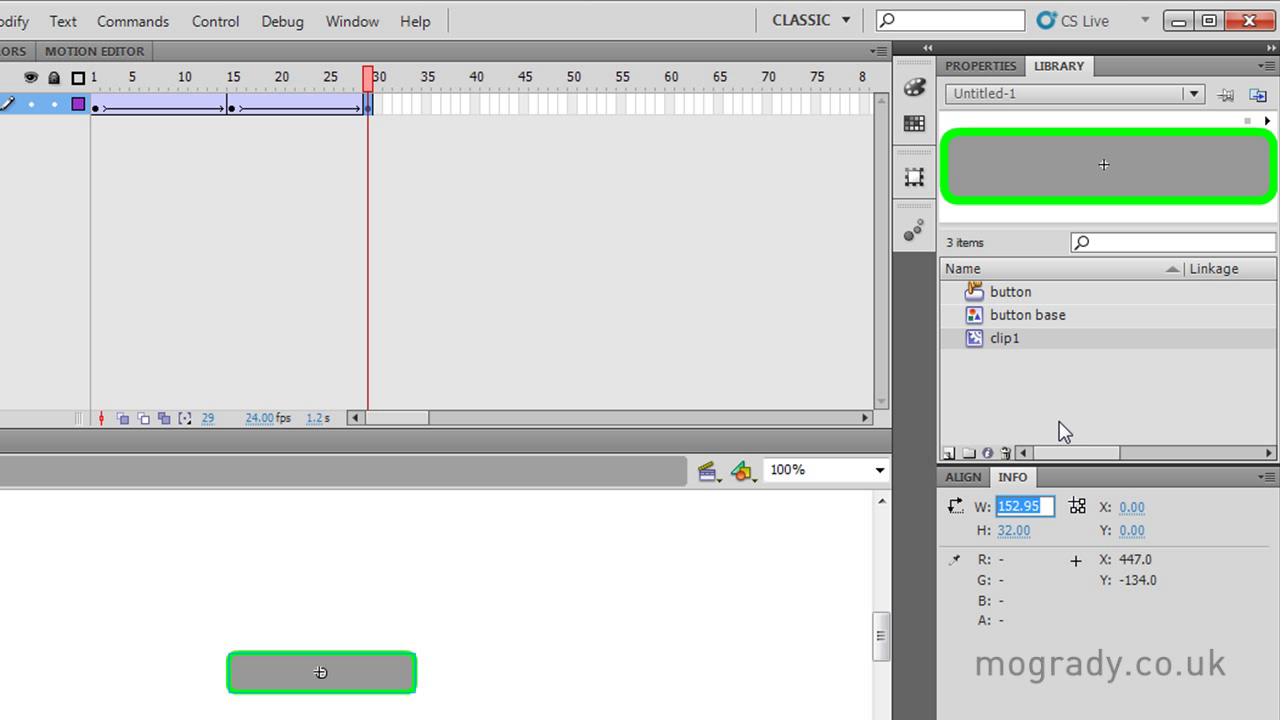
double_click(978, 298)
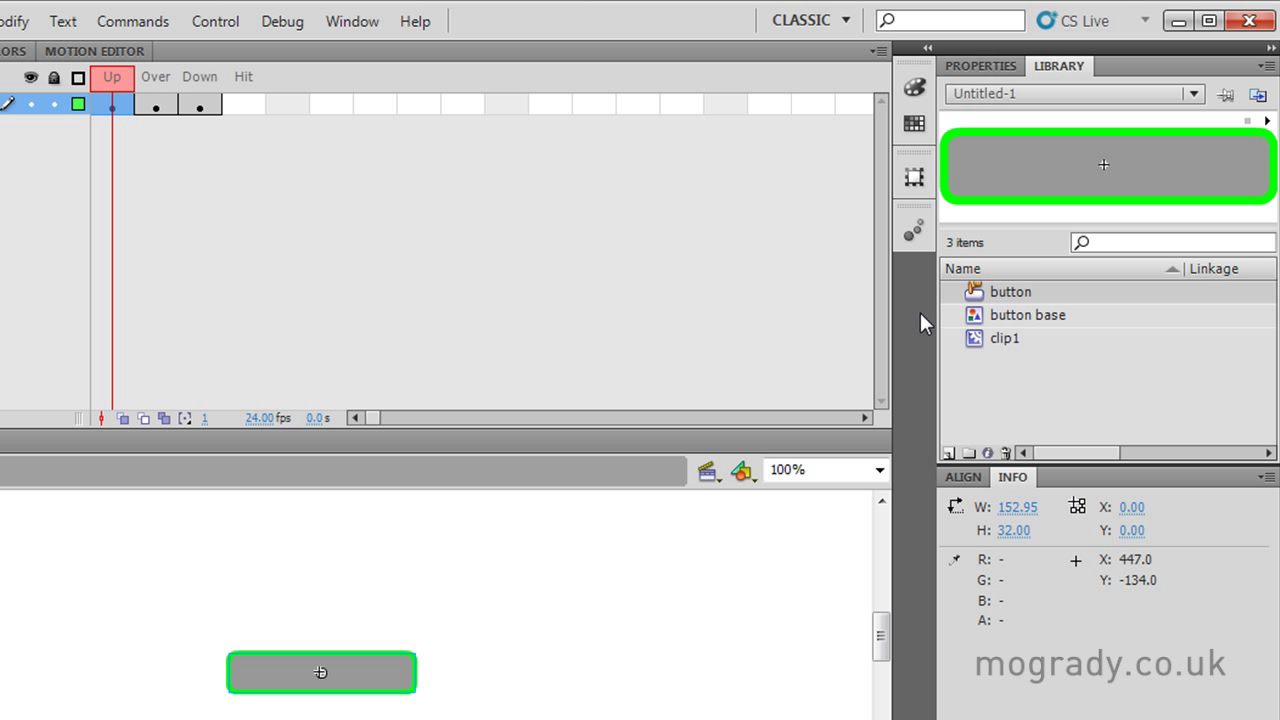
Set the Over-state graphic to X 0, Y 0 in the Info panel
left_click_drag(120, 106, 128, 110)
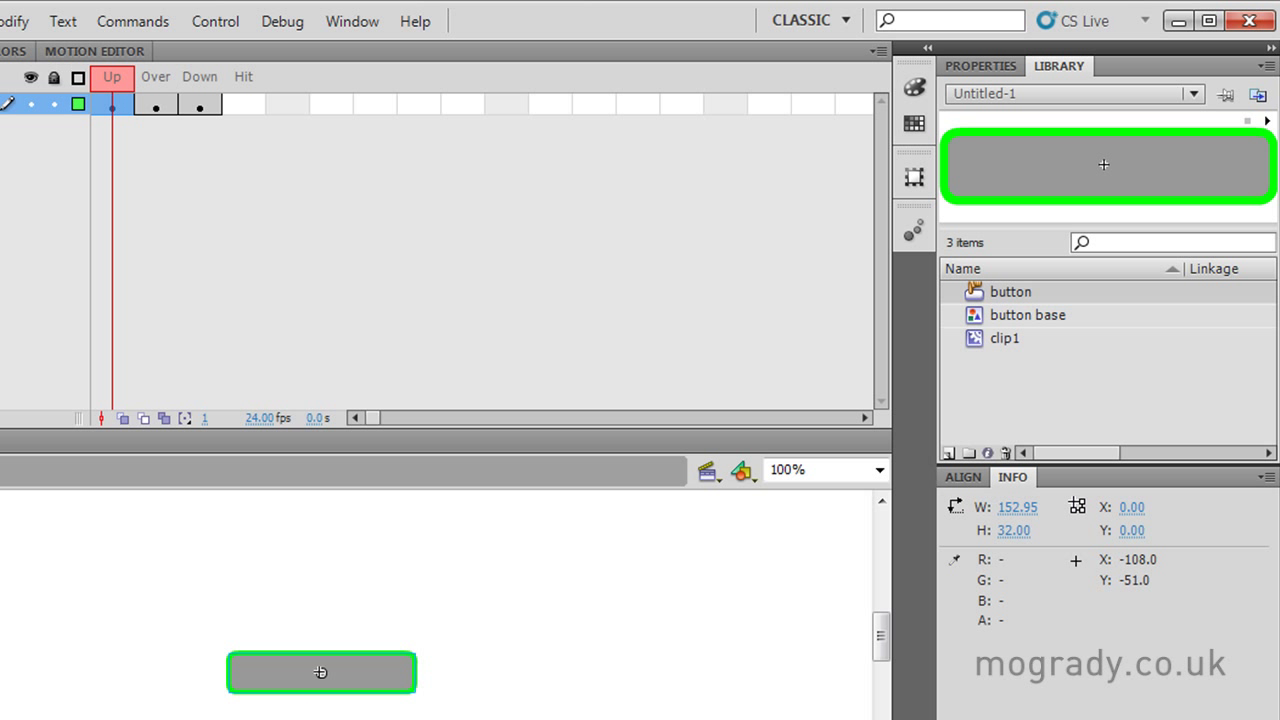
left_click(166, 110)
left_click(1134, 508)
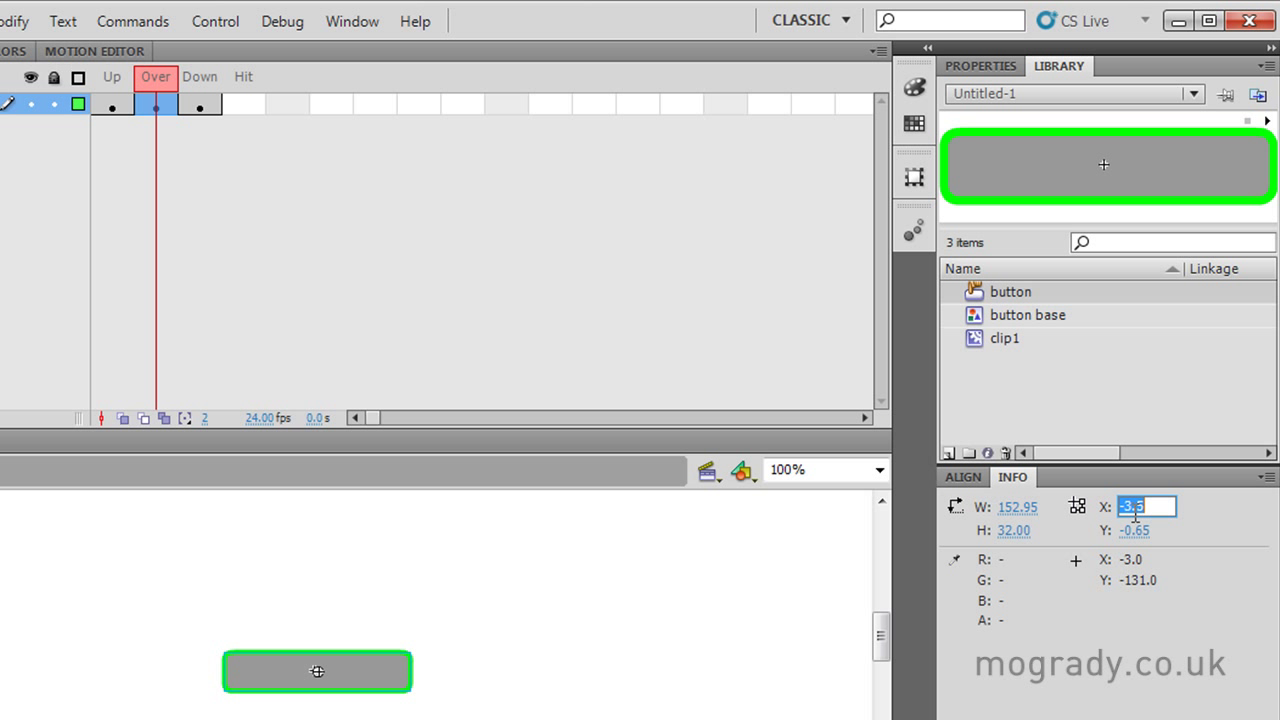
left_click(1146, 509)
left_click_drag(1146, 509, 1096, 510)
type("0")
key("Tab")
type("0")
key("Tab")
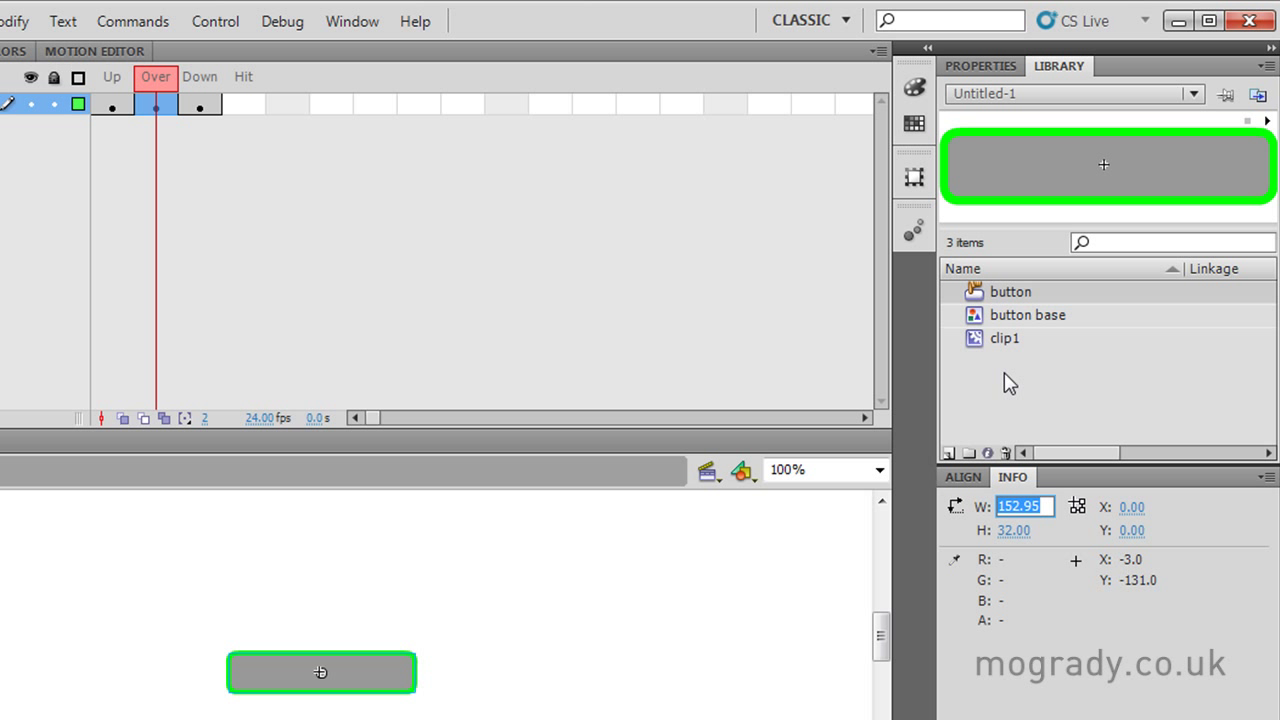
Set the Down-state graphic to X 0, Y 0 in the Info panel
left_click(214, 106)
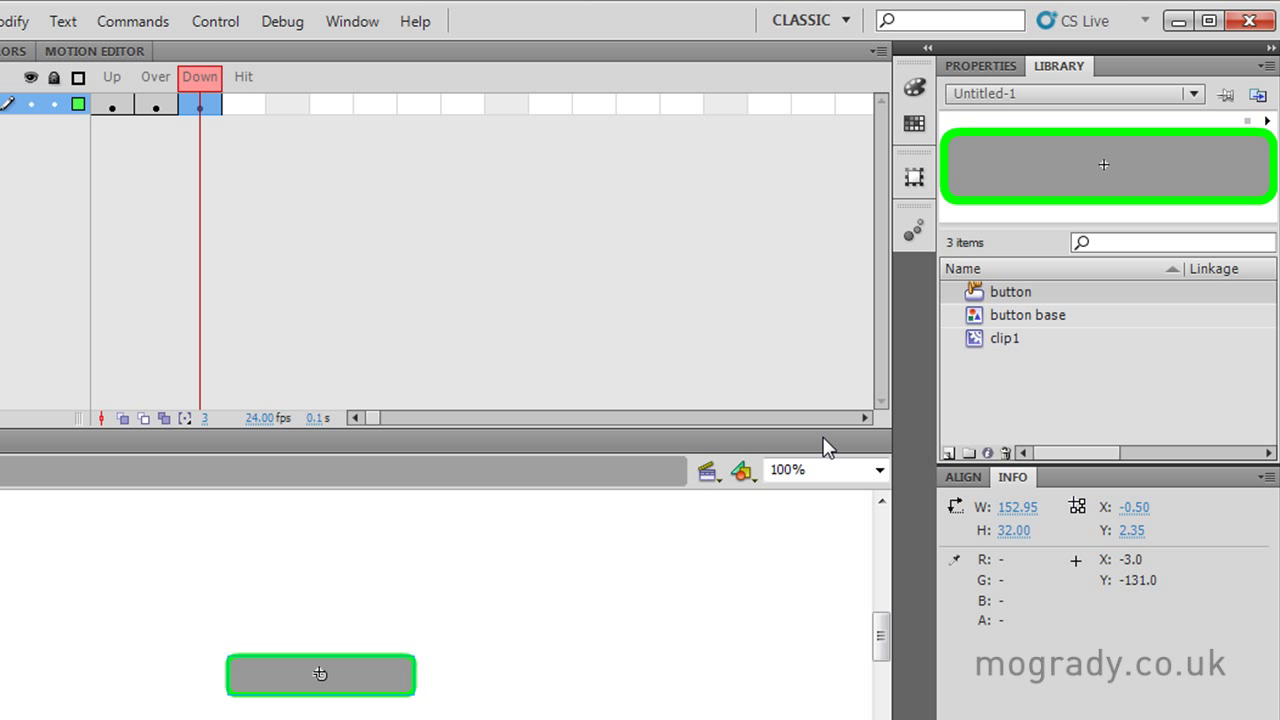
left_click(1142, 511)
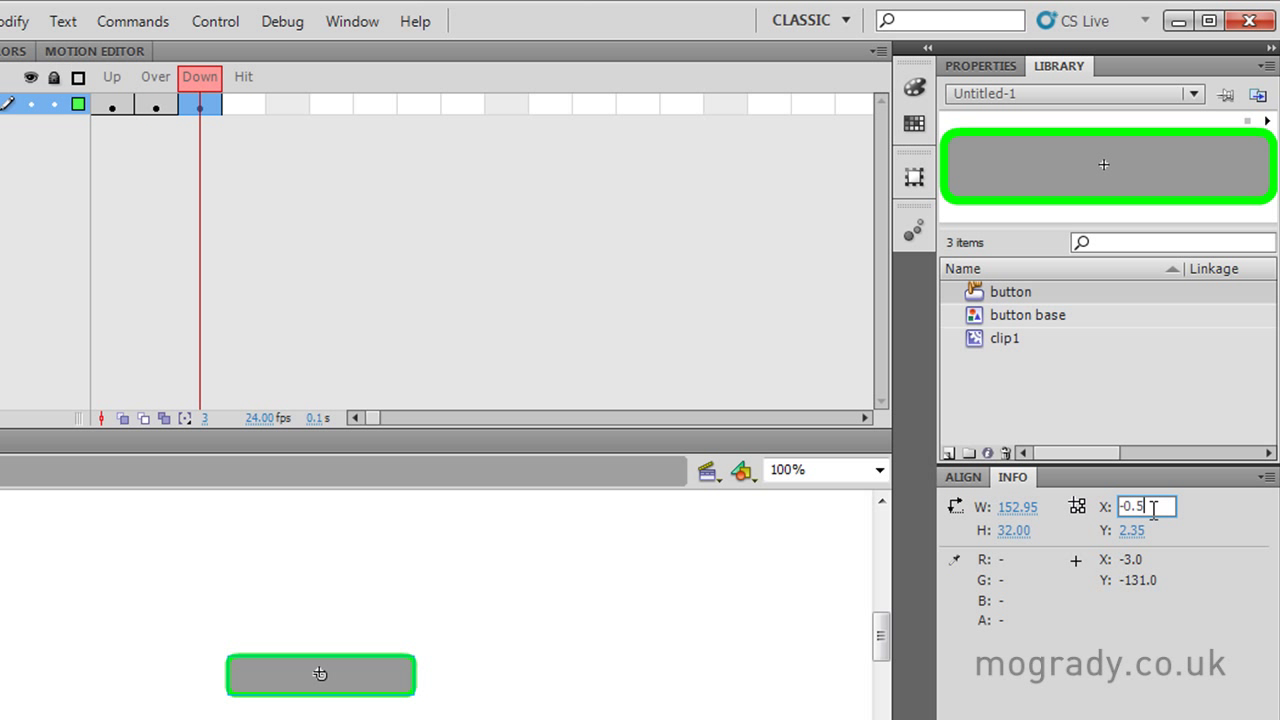
left_click_drag(1150, 507, 1118, 507)
type("0")
key("Tab")
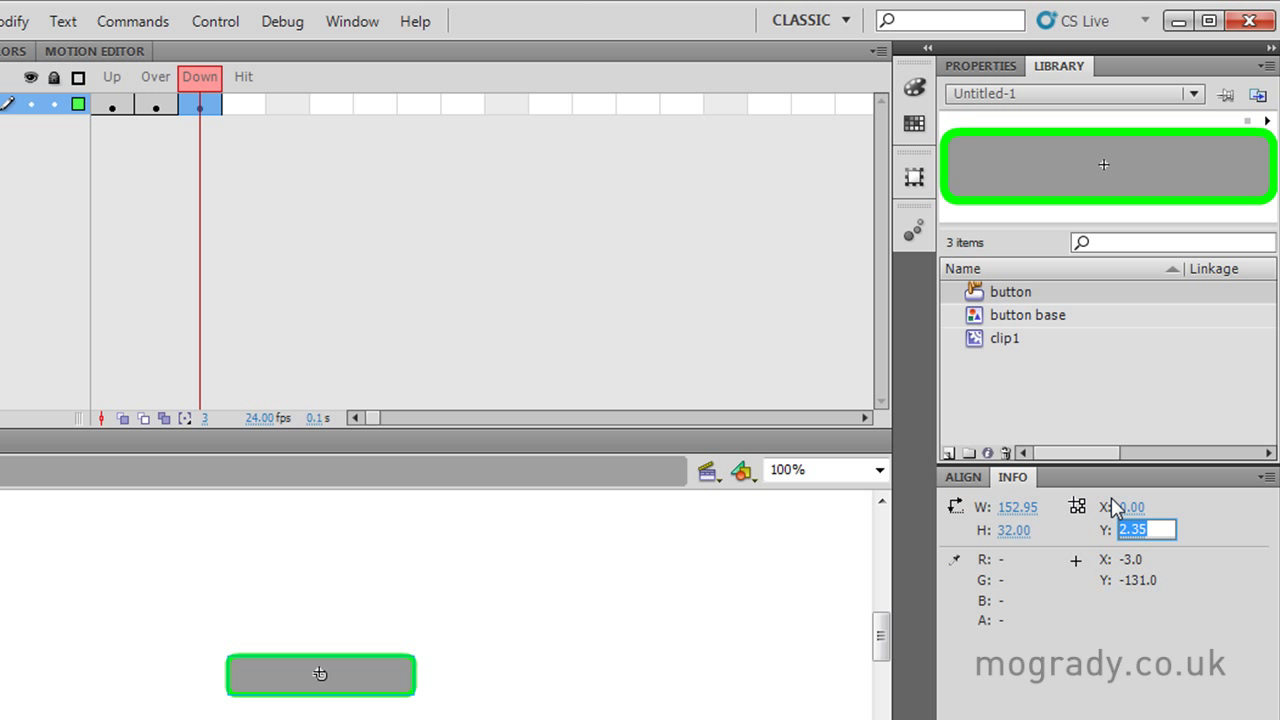
type("0")
key("Tab")
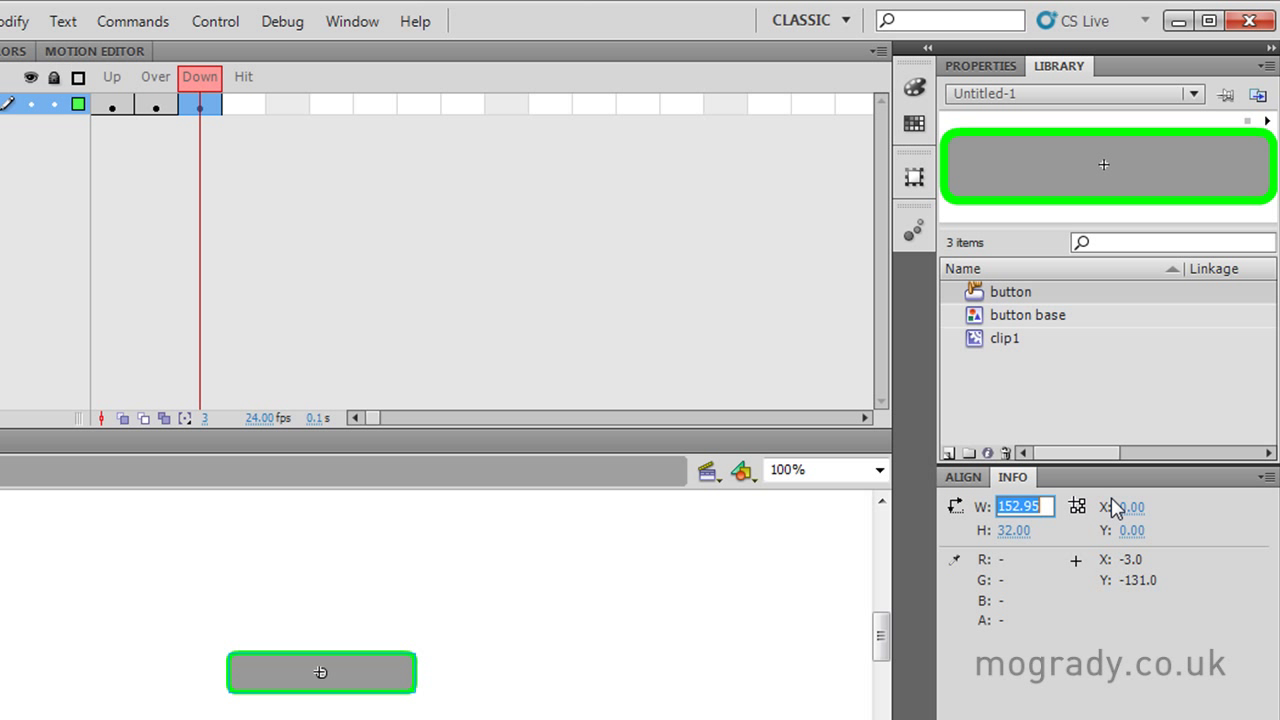
Offset the Down-state graphic 3 px down and 3 px right, then test the movie
left_click(365, 688)
key("Down")
key("Down")
key("Down")
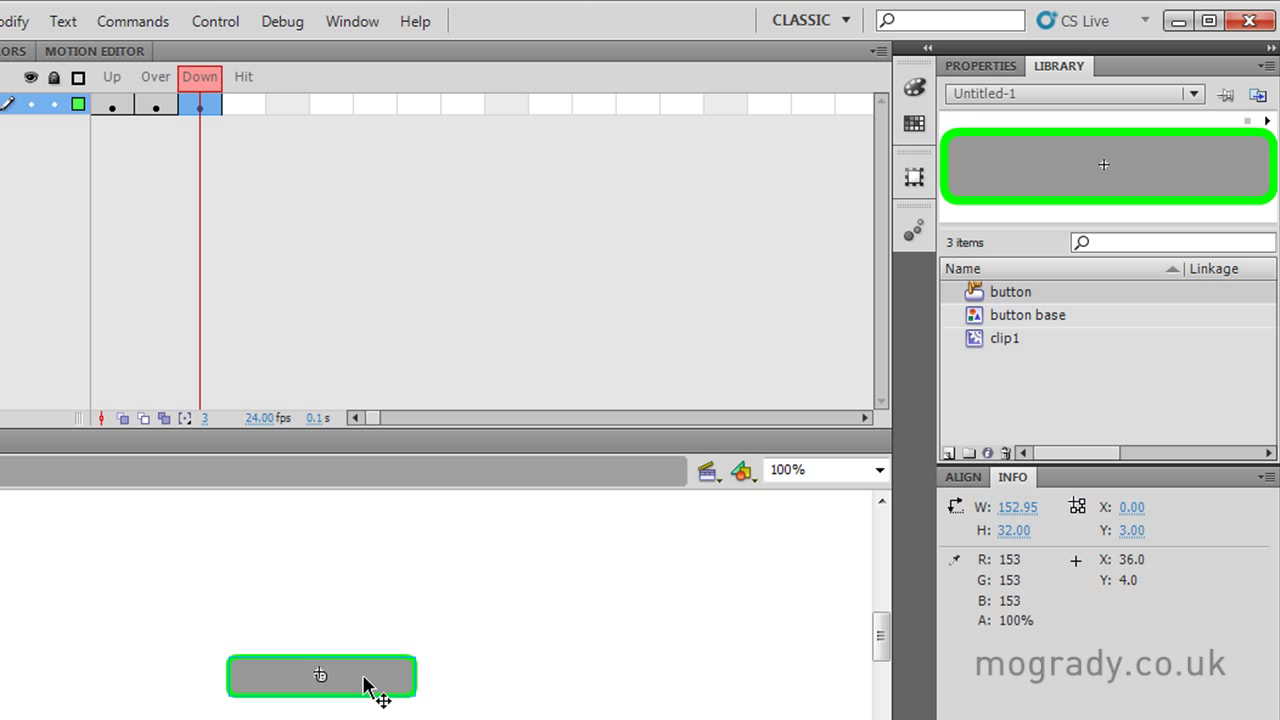
key("Right")
key("Right")
key("Right")
key("ctrl+Return")
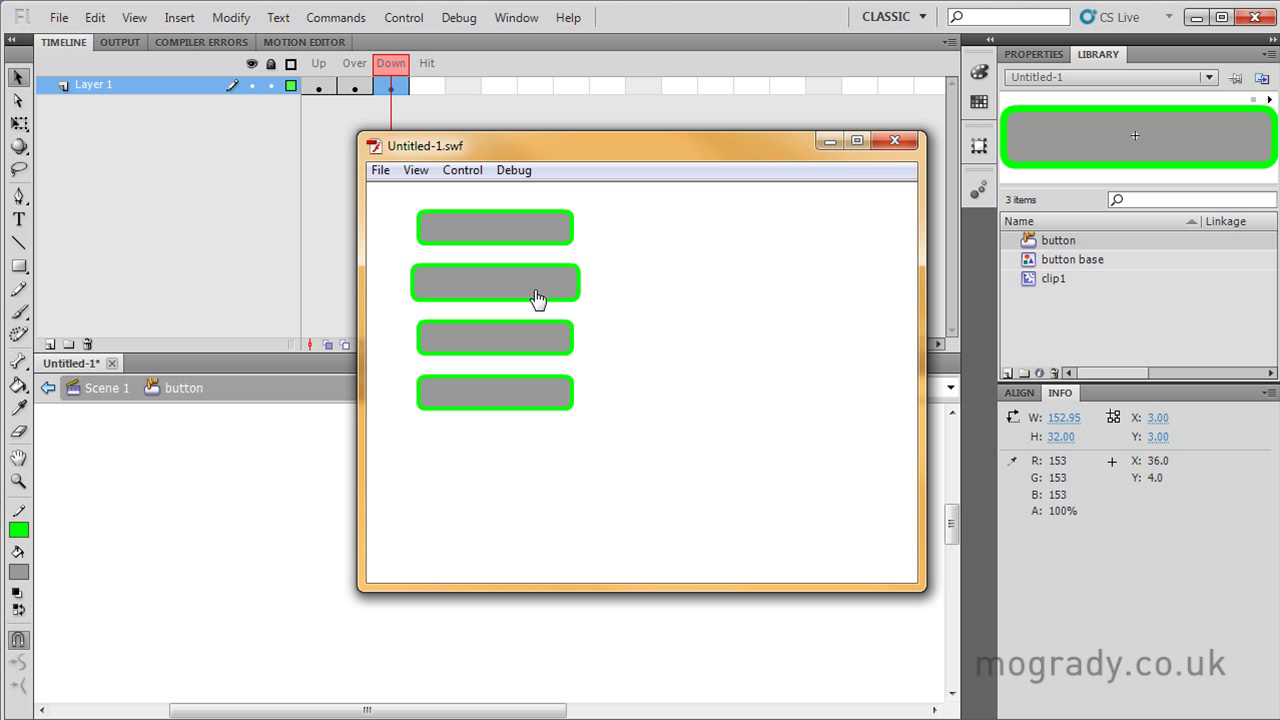
Close the test SWF window to return to the button symbol
left_click(900, 142)
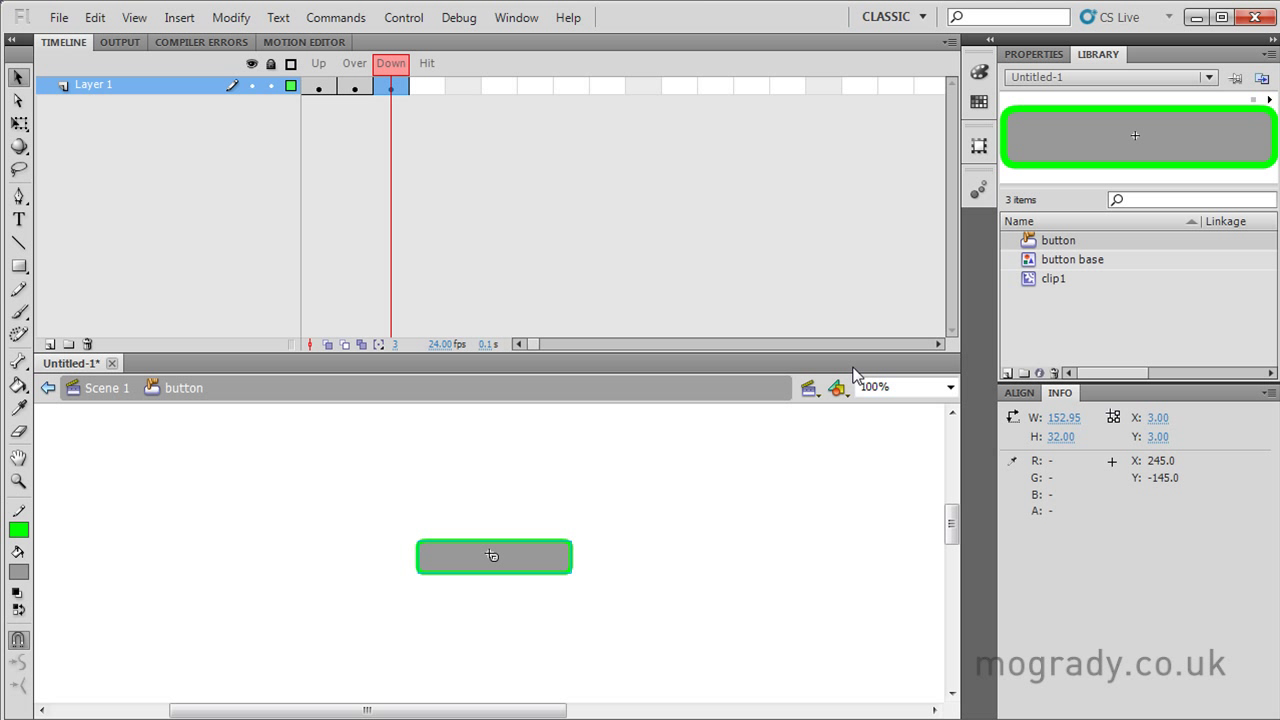
Open clip1 from the Library and scrub its timeline to preview the pulse animation
left_click(1032, 279)
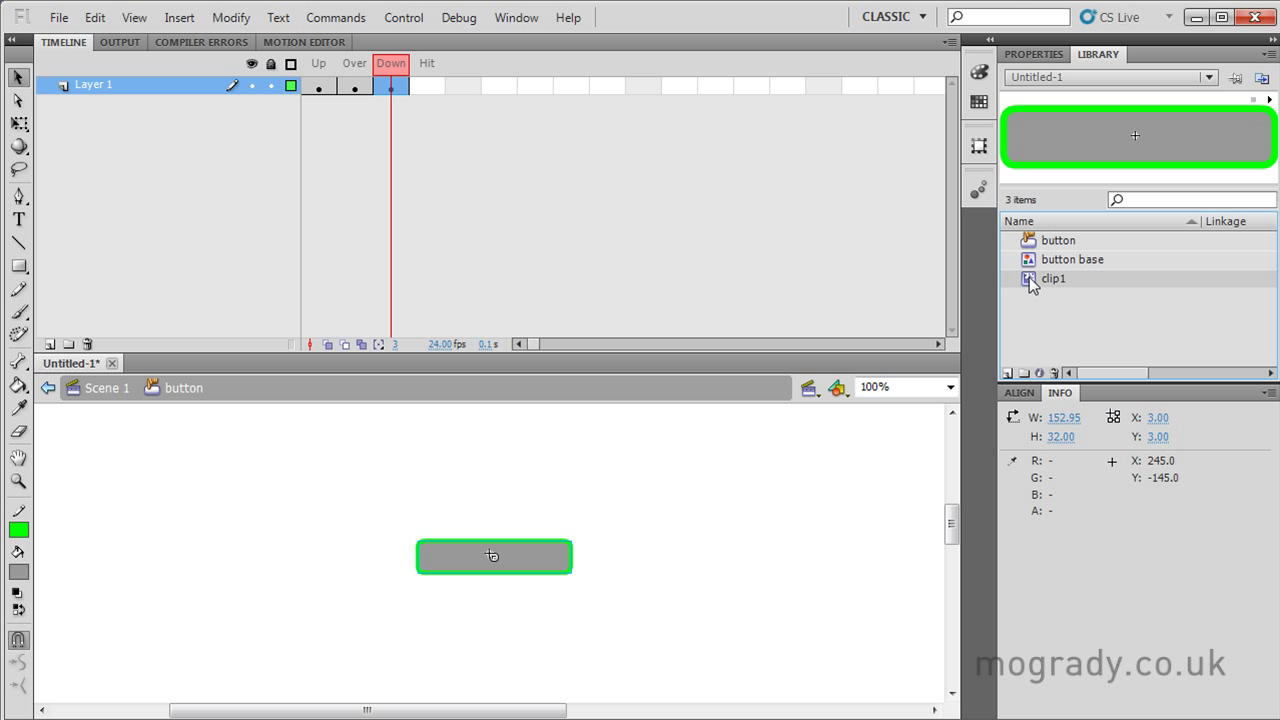
double_click(1032, 279)
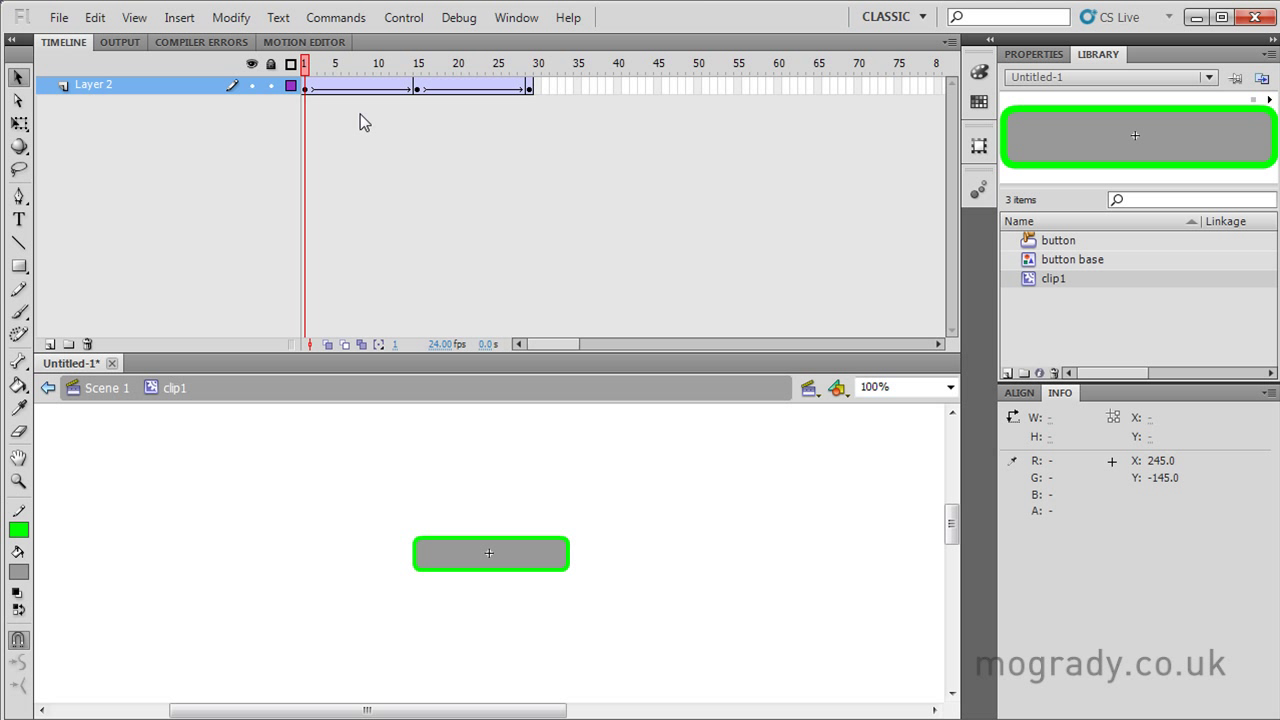
left_click_drag(307, 62, 369, 63)
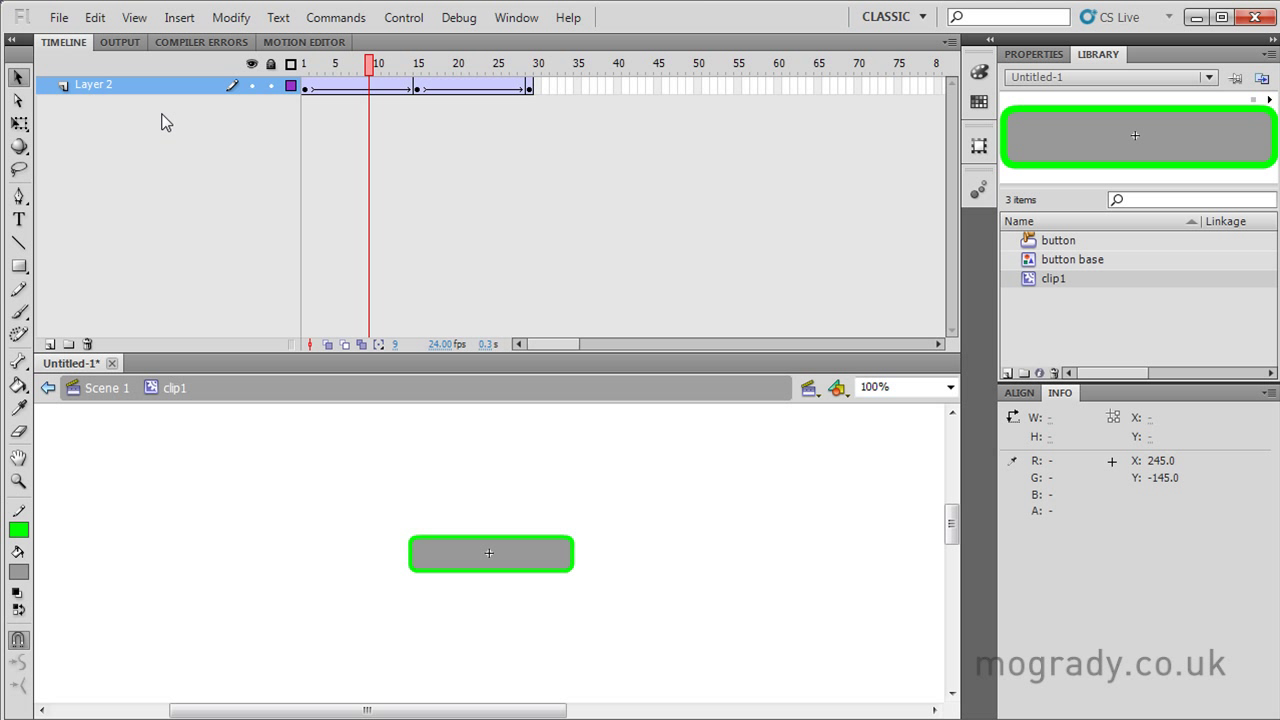
In Scene 1, place two clip1 instances to the right of the stacked buttons
left_click(100, 390)
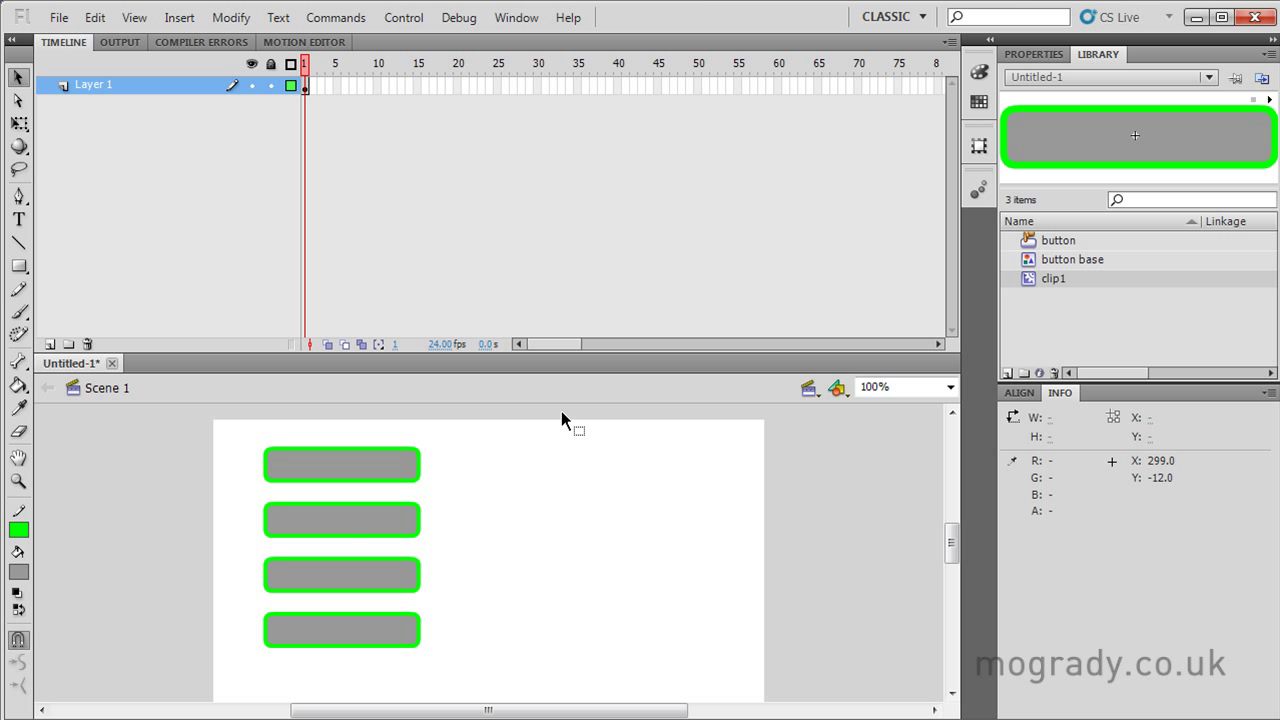
left_click_drag(1027, 283, 613, 457)
left_click_drag(1025, 292, 620, 512)
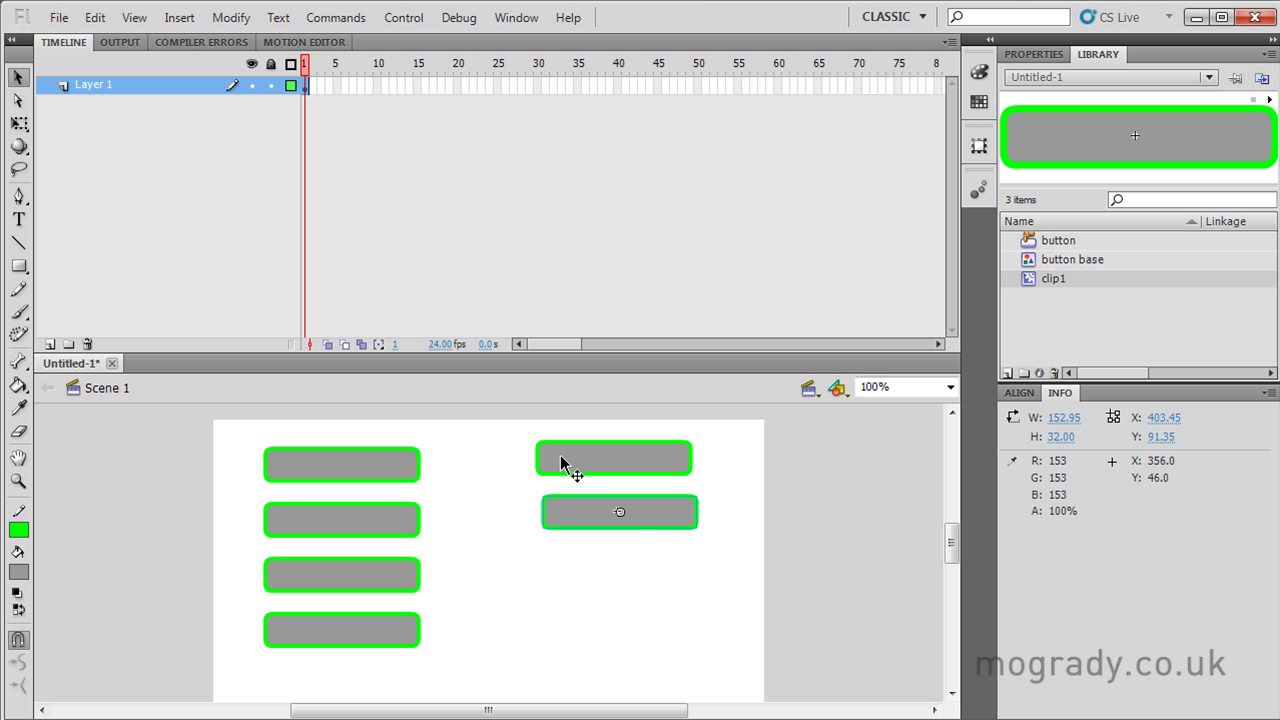